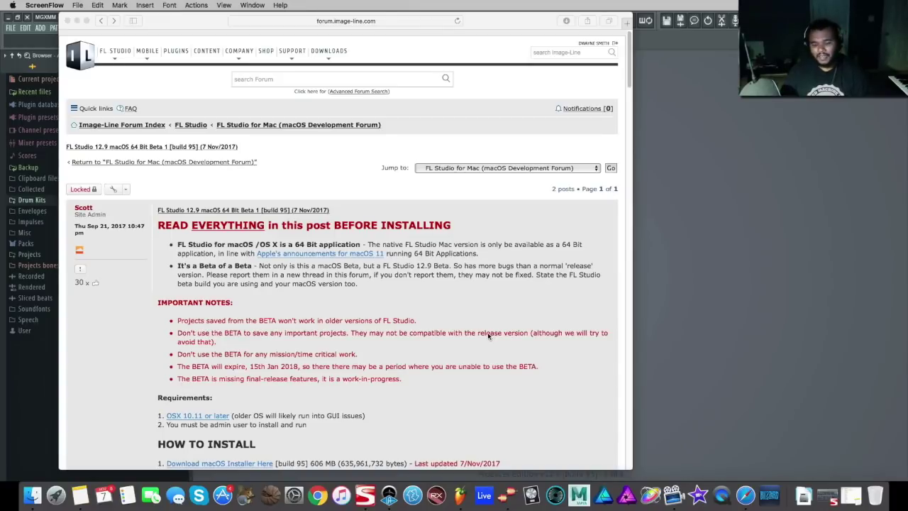
# Read through the FL Studio 12.9 macOS beta forum post, from the installation notes down to the What's New list for build 95.
pyautogui.click(318, 206)
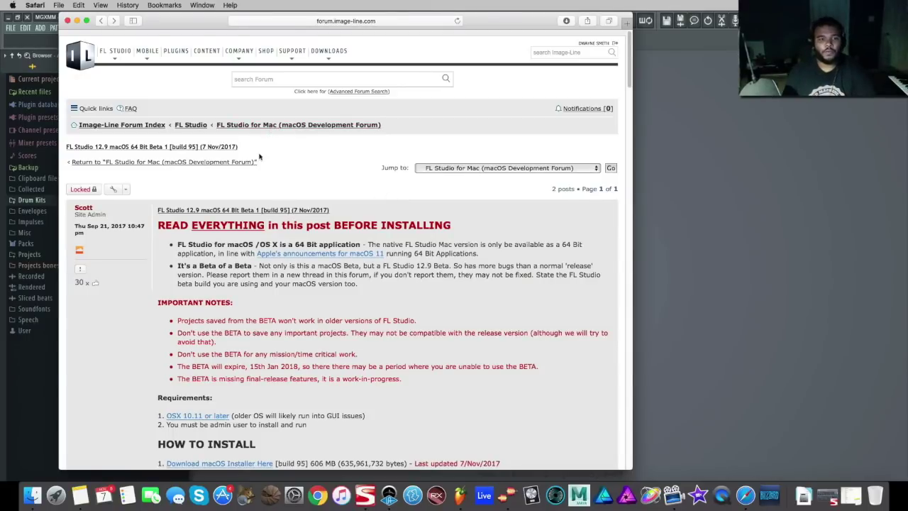
pyautogui.scroll(-5, 284, 234)
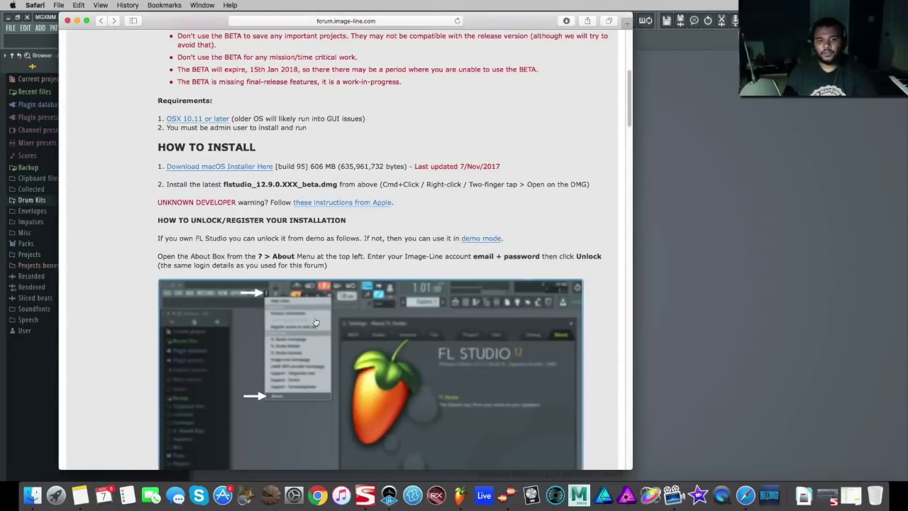
pyautogui.scroll(-2, 315, 323)
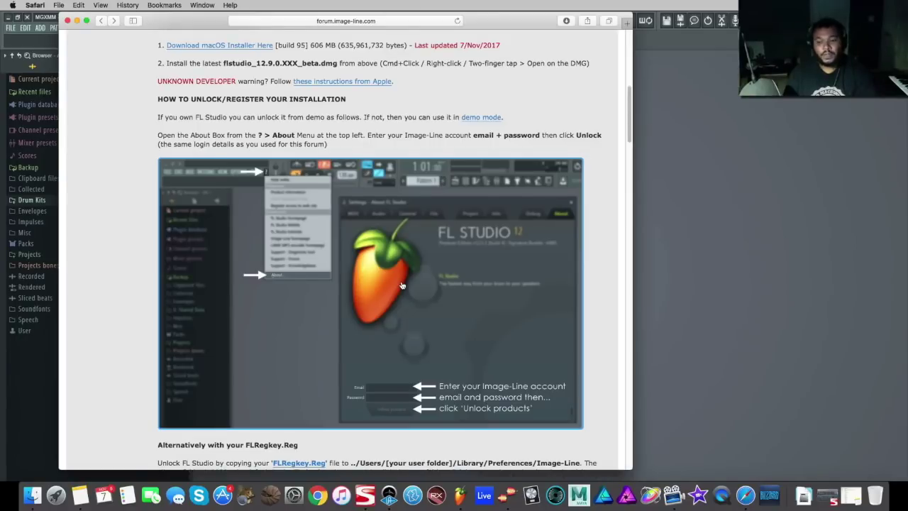
pyautogui.scroll(7, 402, 286)
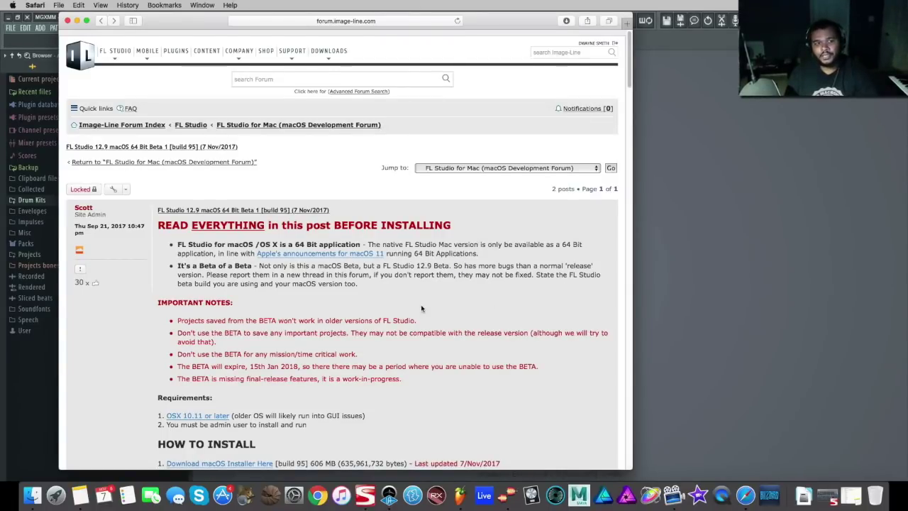
pyautogui.scroll(-5, 423, 311)
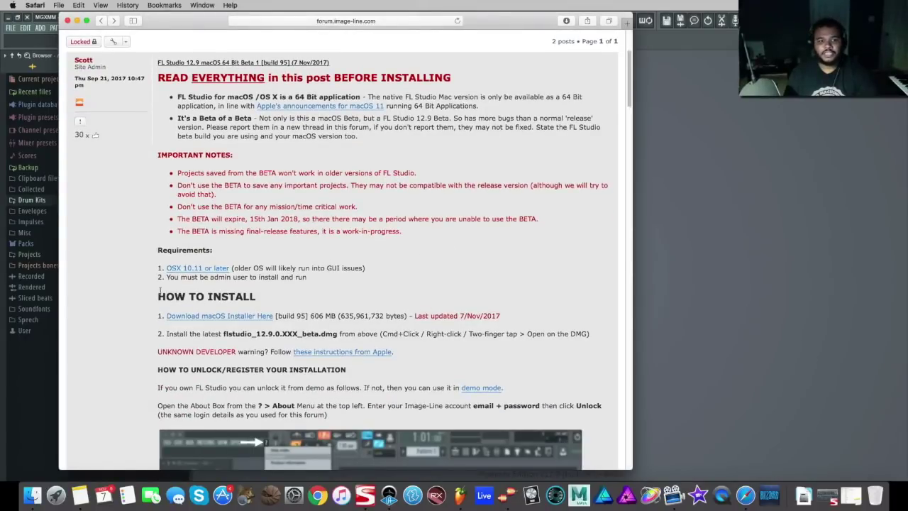
pyautogui.scroll(-12, 363, 341)
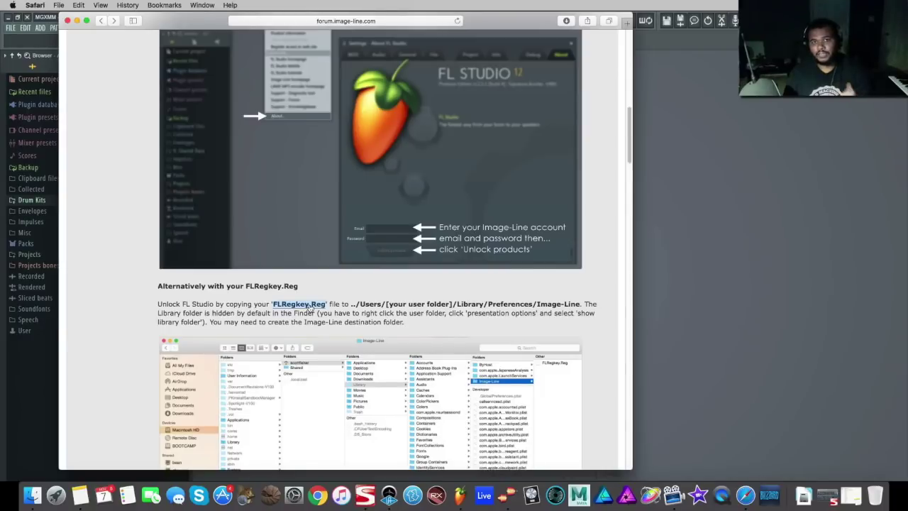
pyautogui.scroll(1, 374, 305)
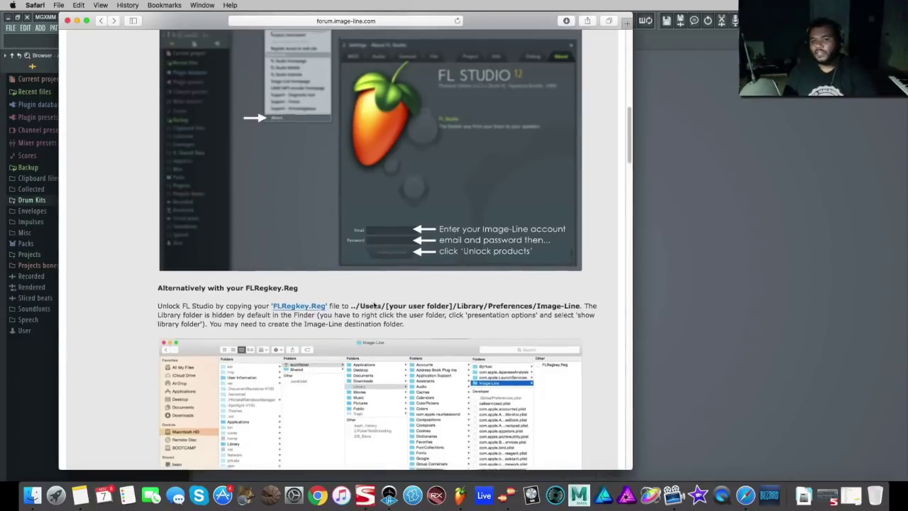
pyautogui.scroll(4, 374, 305)
pyautogui.scroll(-10, 374, 305)
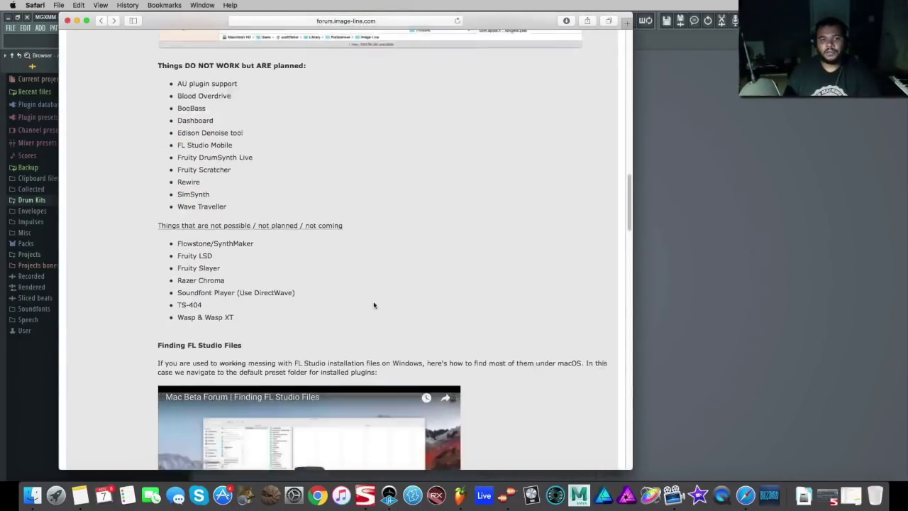
pyautogui.scroll(-15, 374, 305)
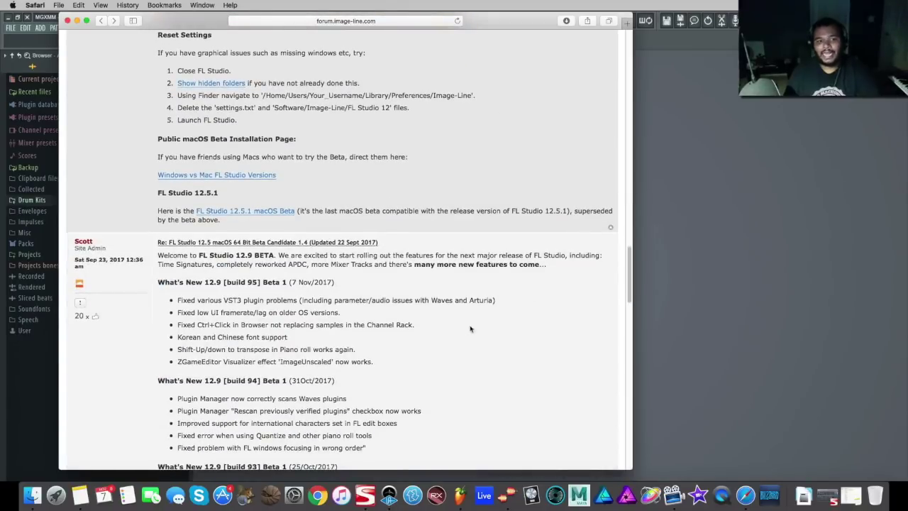
# Examine the build 95 changes covering UI framerate on older OS versions, Piano roll transposing and the ZGameEditor Visualizer.
pyautogui.moveTo(210, 312); pyautogui.dragTo(266, 312)
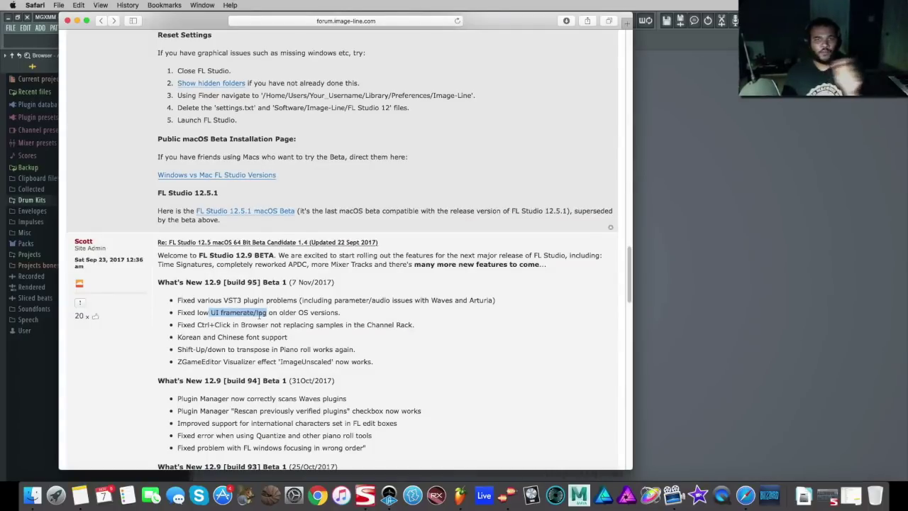
pyautogui.moveTo(366, 313); pyautogui.dragTo(279, 312)
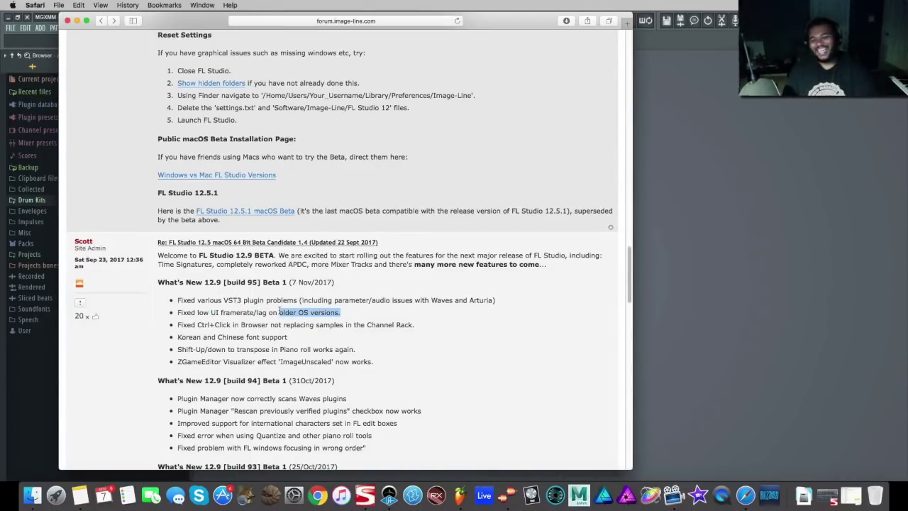
pyautogui.click(319, 317)
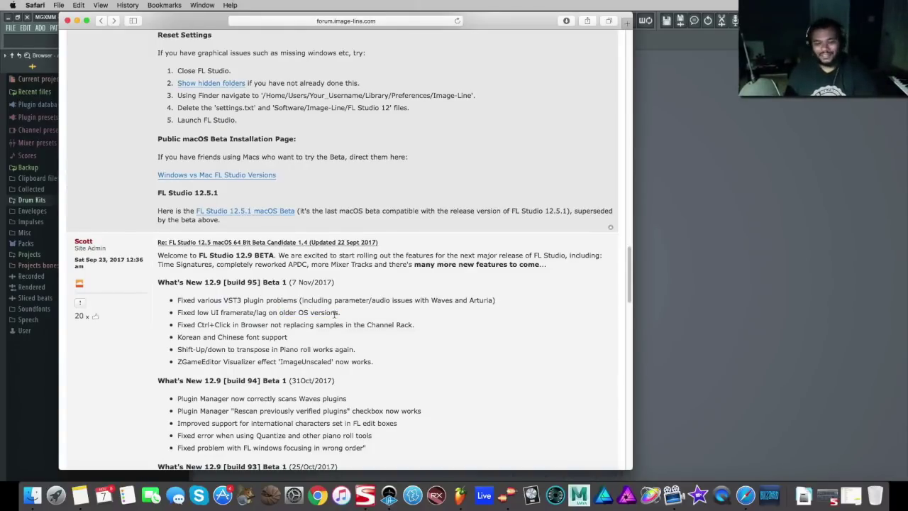
pyautogui.moveTo(358, 351); pyautogui.dragTo(177, 350)
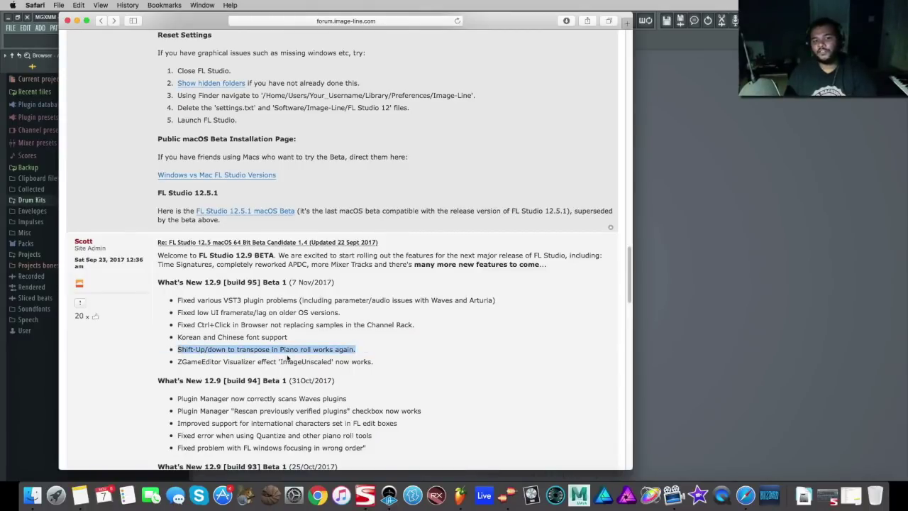
pyautogui.click(321, 374)
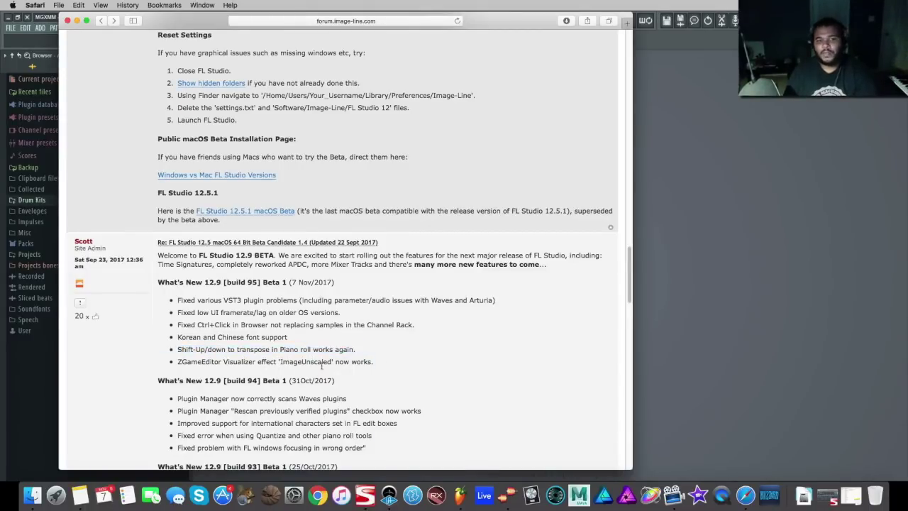
pyautogui.moveTo(322, 365); pyautogui.dragTo(239, 343)
pyautogui.click(302, 338)
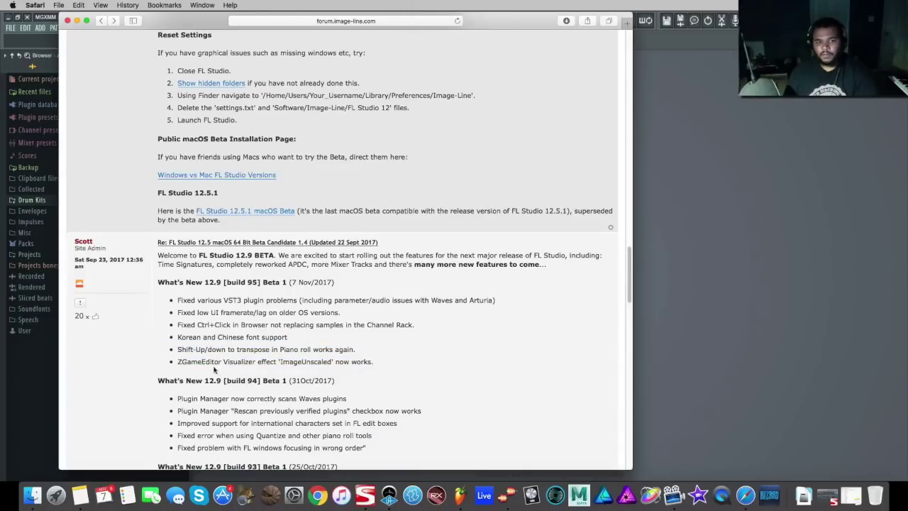
pyautogui.moveTo(222, 363); pyautogui.dragTo(253, 363)
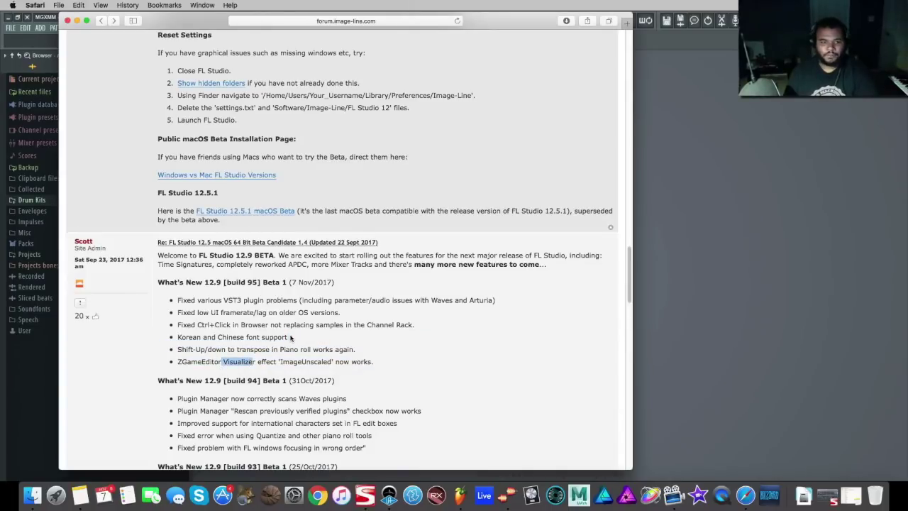
pyautogui.scroll(1, 289, 336)
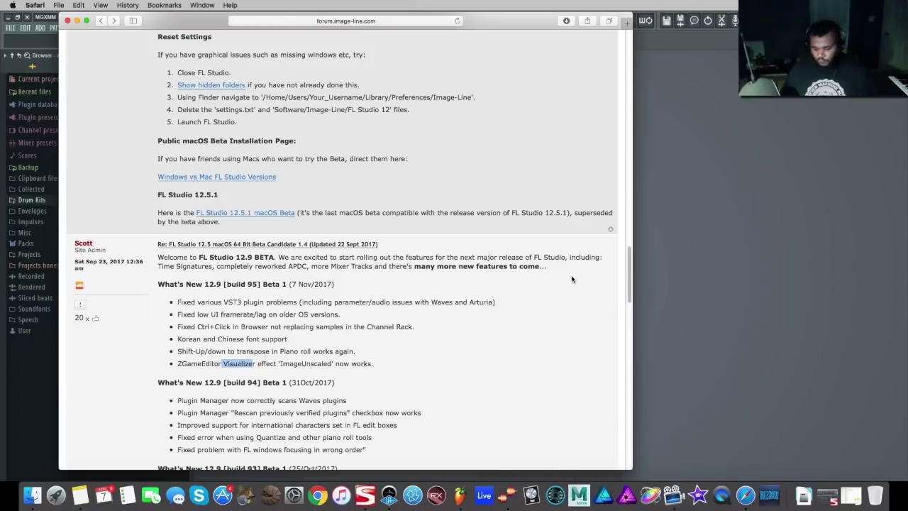
# Switch to FL Studio, open the Playlist and play the song arrangement for a few seconds.
pyautogui.click(715, 209)
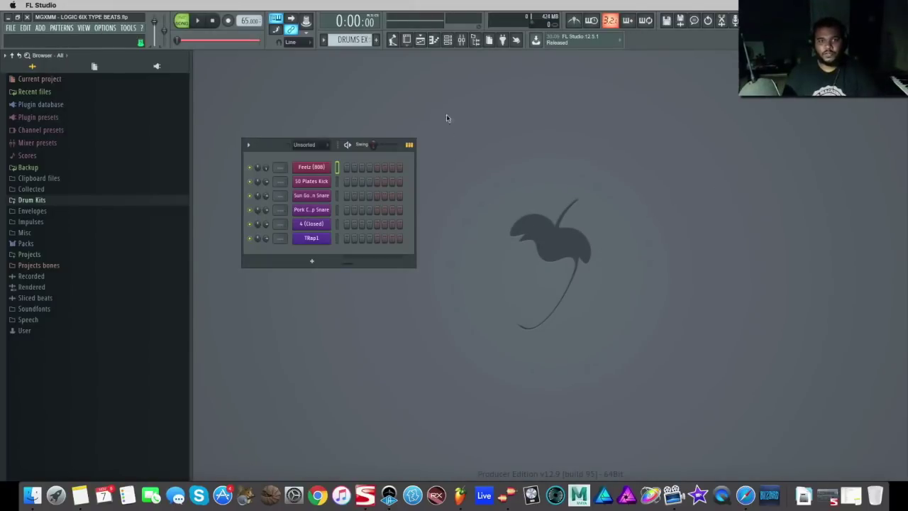
pyautogui.click(420, 41)
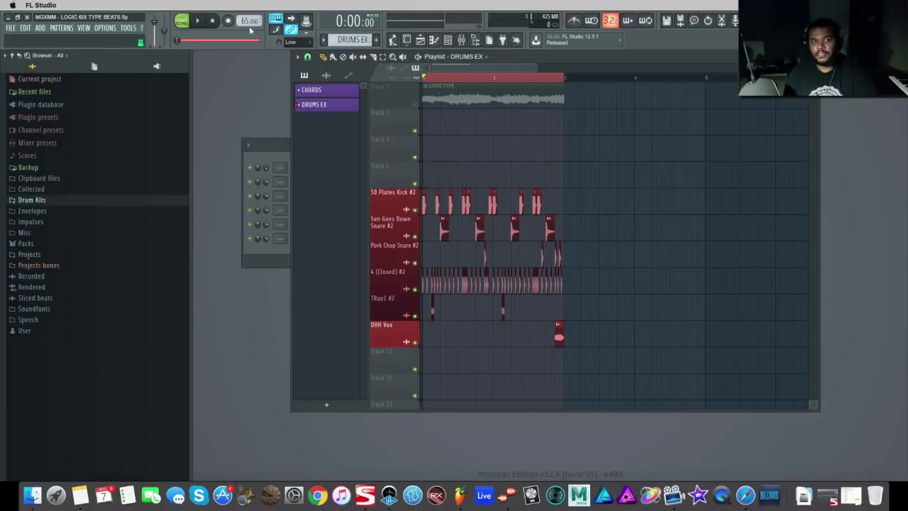
pyautogui.click(199, 22)
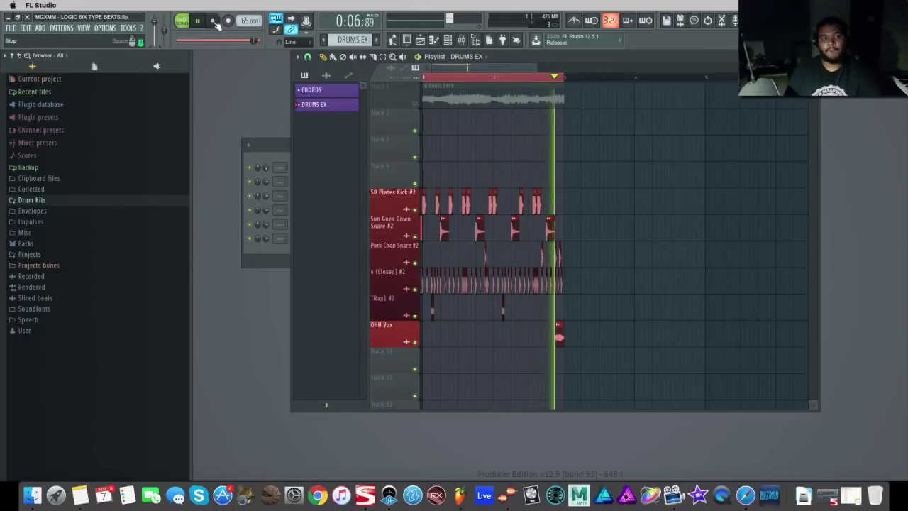
pyautogui.click(214, 22)
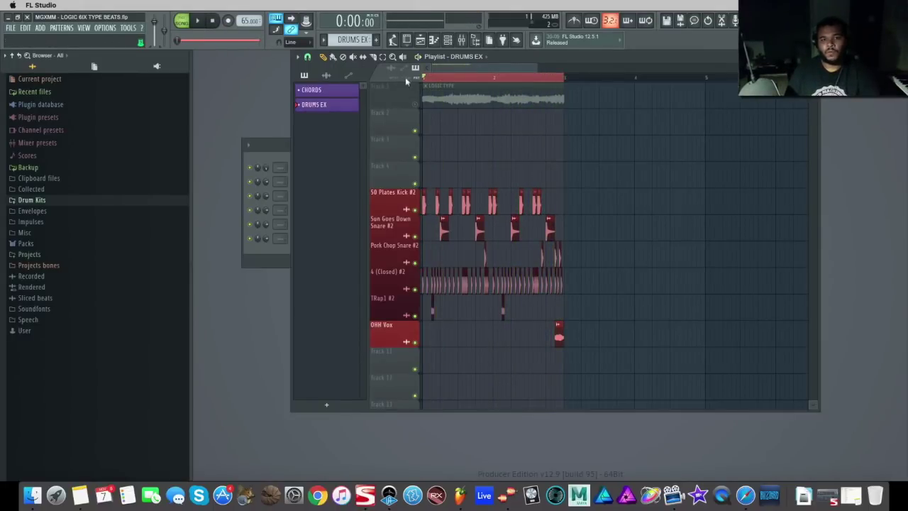
# Move the Playlist clear of the Channel Rack and filter the rack to the DRUMS EX channel group.
pyautogui.moveTo(535, 67); pyautogui.dragTo(596, 51)
pyautogui.click(339, 160)
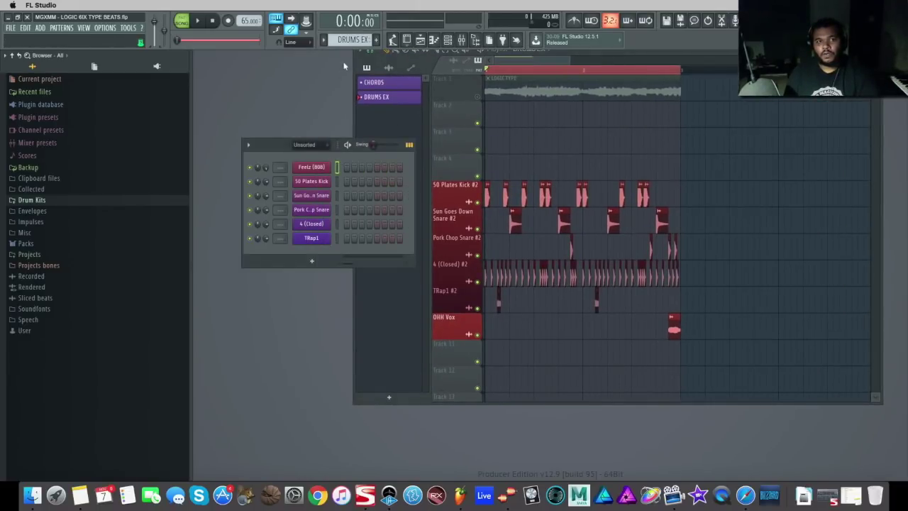
pyautogui.click(312, 145)
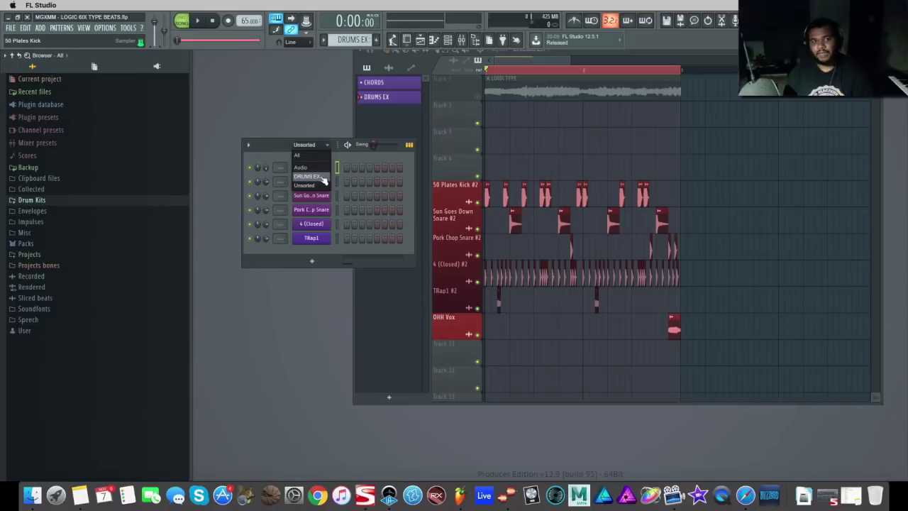
pyautogui.click(321, 177)
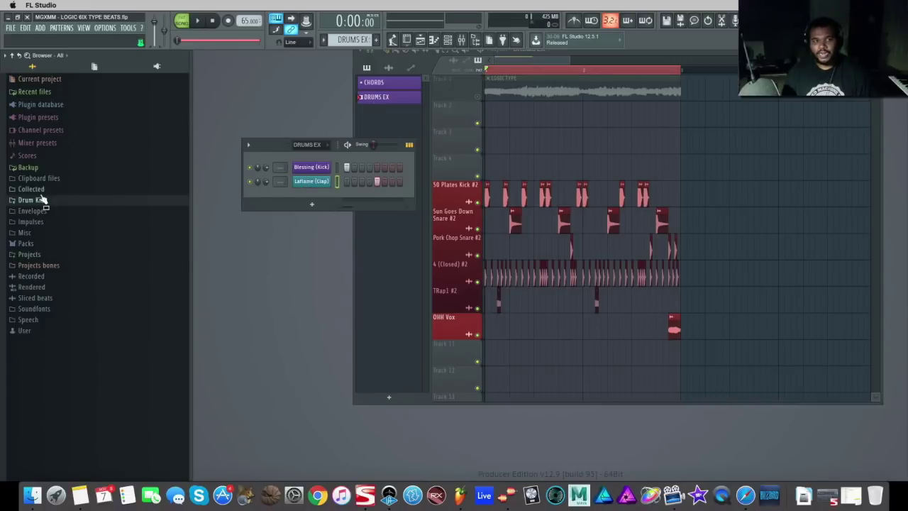
# Switch playback to pattern mode and audition the DRUMS EX kick and clap pattern.
pyautogui.click(181, 21)
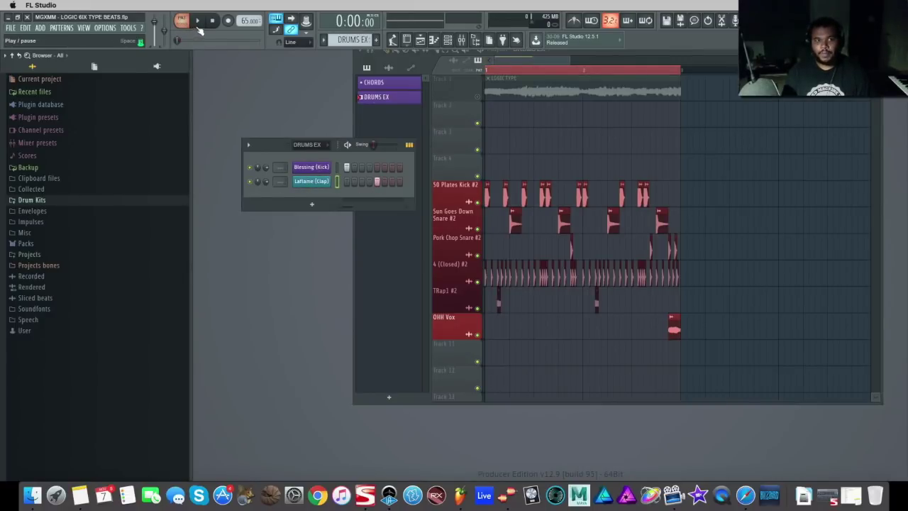
pyautogui.click(199, 22)
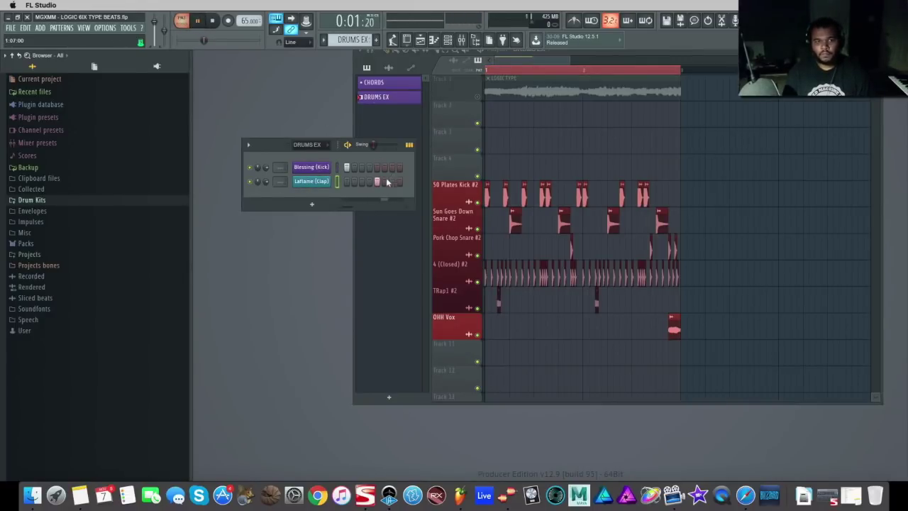
pyautogui.press('space')
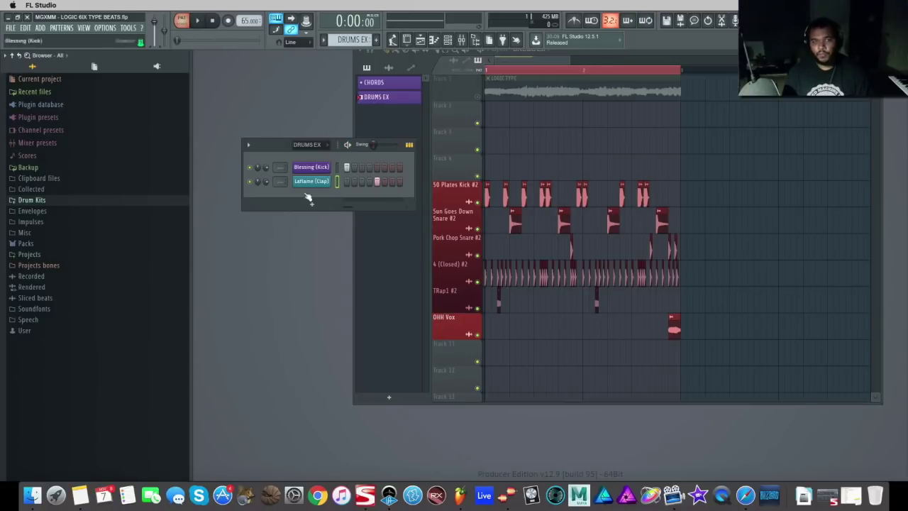
# Clear the DRUMS EX kick and clap steps, and place the Blessing (Kick) sample as an audio clip at the start of Playlist track 12.
pyautogui.click(338, 167)
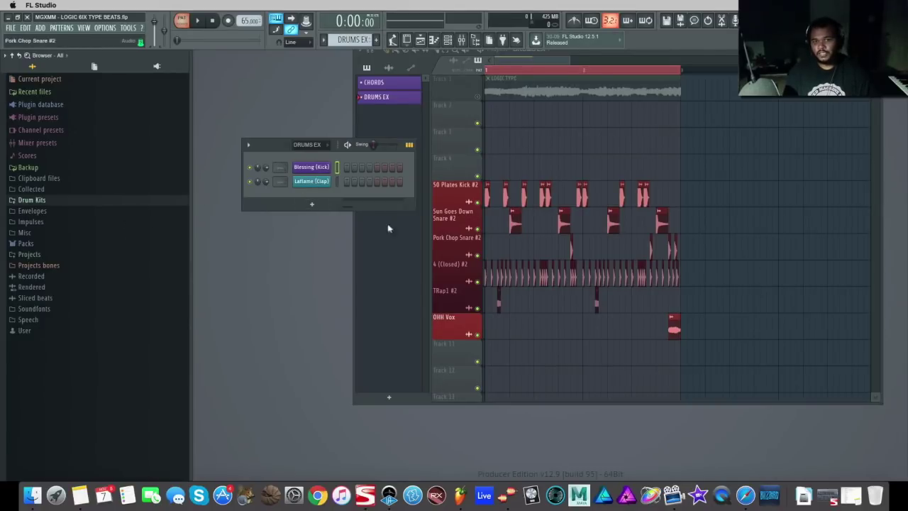
pyautogui.click(329, 170)
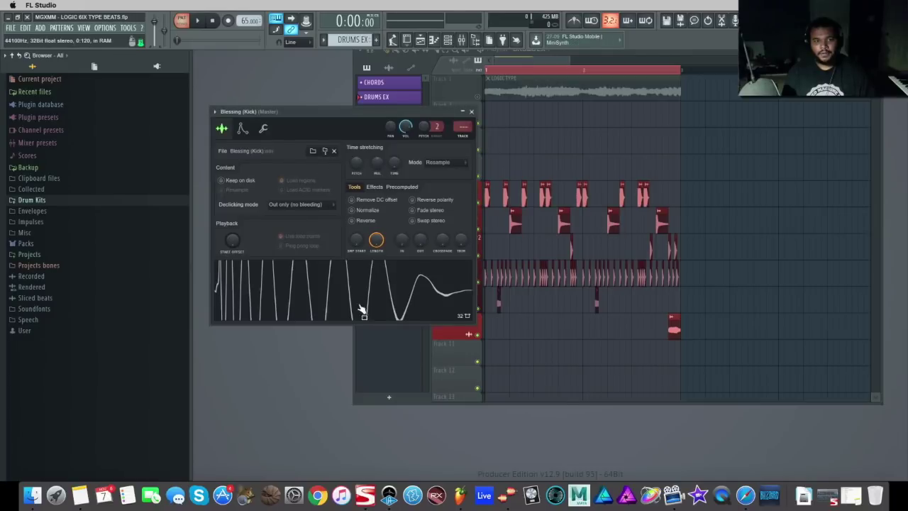
pyautogui.moveTo(276, 290); pyautogui.dragTo(458, 384)
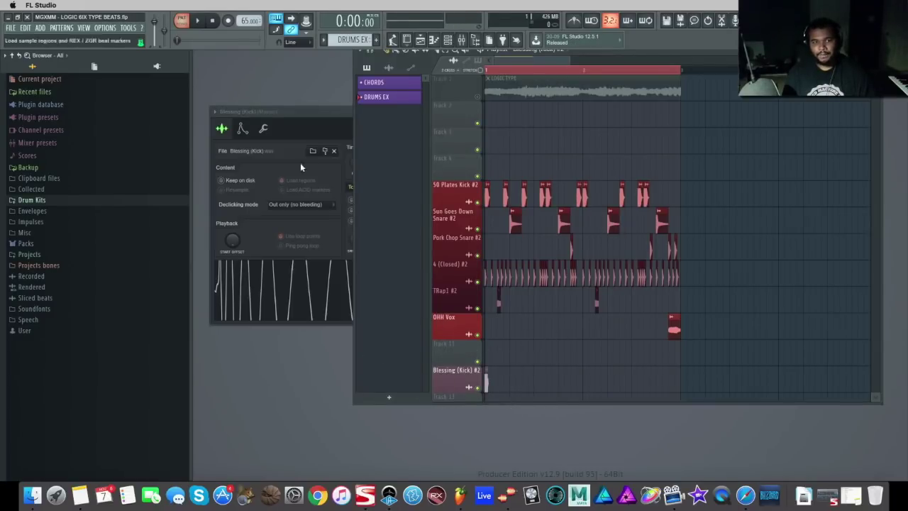
pyautogui.click(308, 113)
pyautogui.click(471, 111)
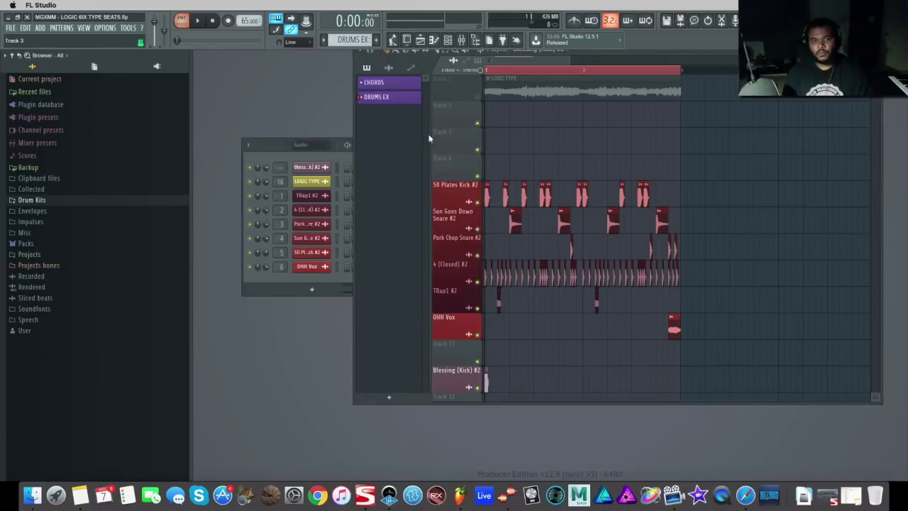
# Return to the DRUMS EX group and place the Laflame (Clap) sample as an audio clip at the start of Playlist track 13.
pyautogui.click(332, 157)
pyautogui.click(320, 145)
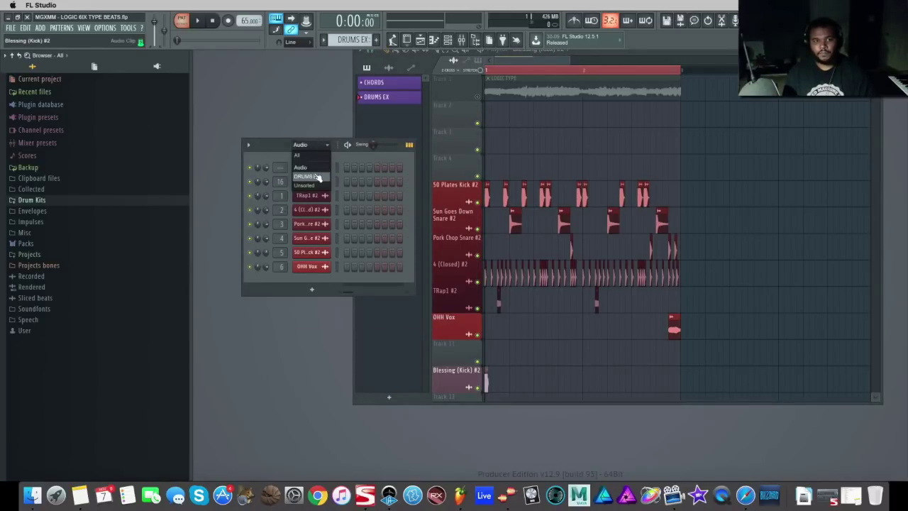
pyautogui.click(318, 176)
pyautogui.click(314, 184)
pyautogui.moveTo(353, 307); pyautogui.dragTo(463, 365)
pyautogui.click(340, 269)
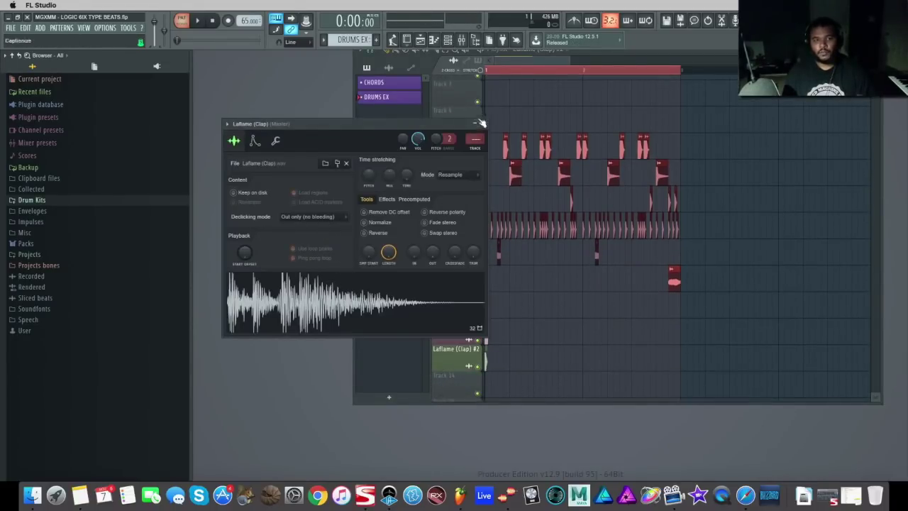
pyautogui.click(480, 124)
# Close the Laflame (Clap) channel settings and apply a yellow gradient color to the Laflame (Clap) #2 and Blessing (Kick) #2 channels.
pyautogui.click(350, 162)
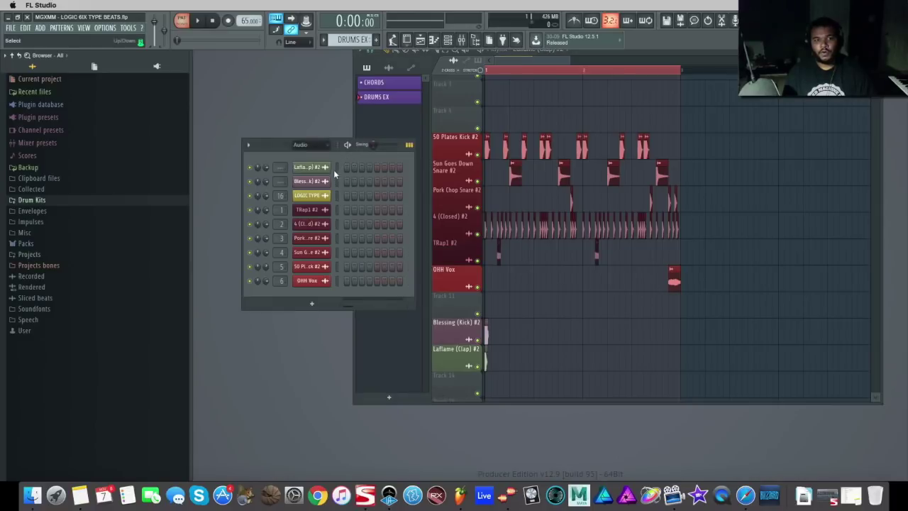
pyautogui.click(249, 145)
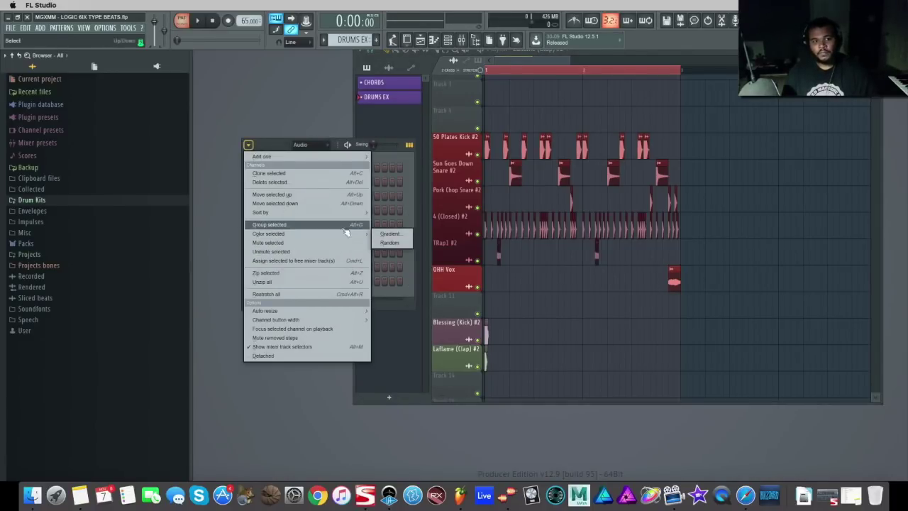
pyautogui.moveTo(350, 236)
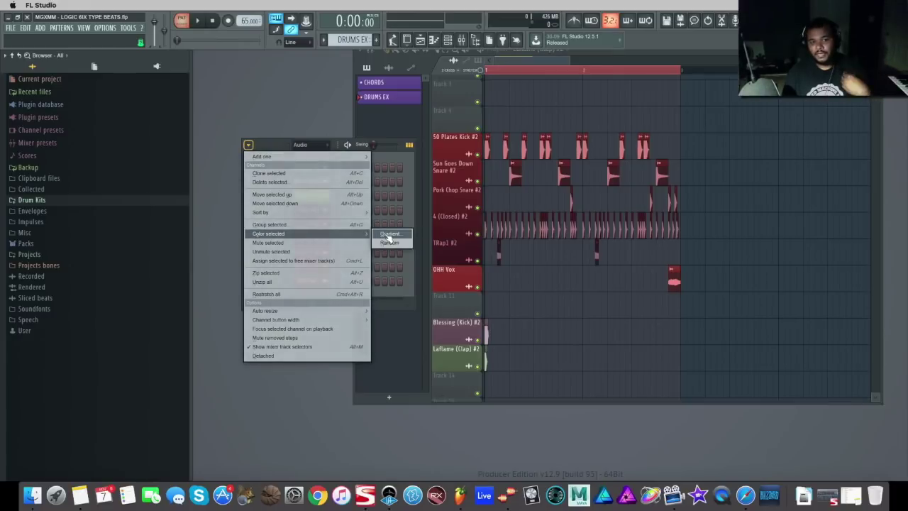
pyautogui.click(388, 235)
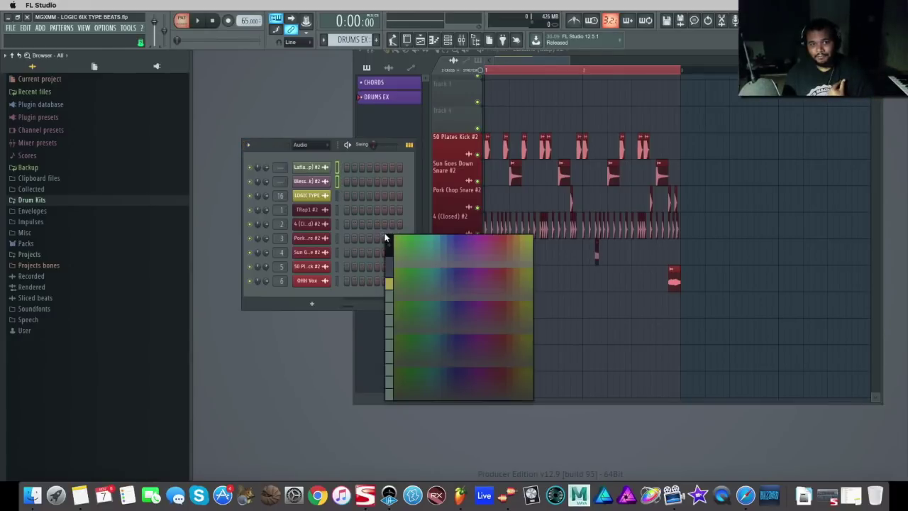
pyautogui.click(389, 286)
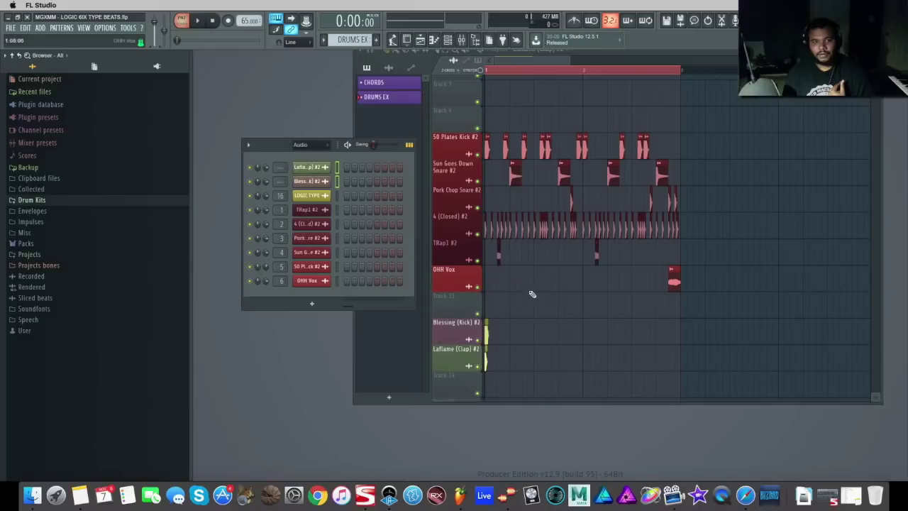
pyautogui.click(532, 294)
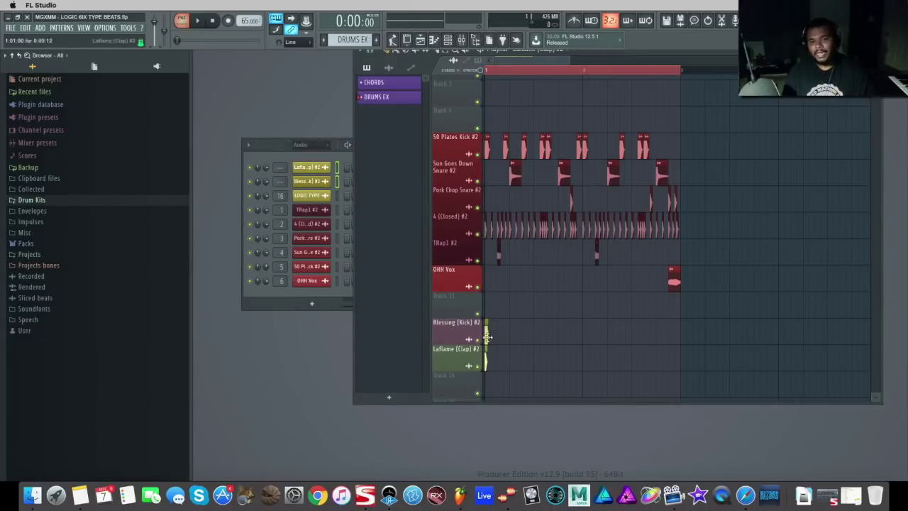
# Auto-name the Blessing (Kick) #2 and Laflame (Clap) #2 Playlist tracks so they take the yellow color of their clips.
pyautogui.rightClick(451, 331)
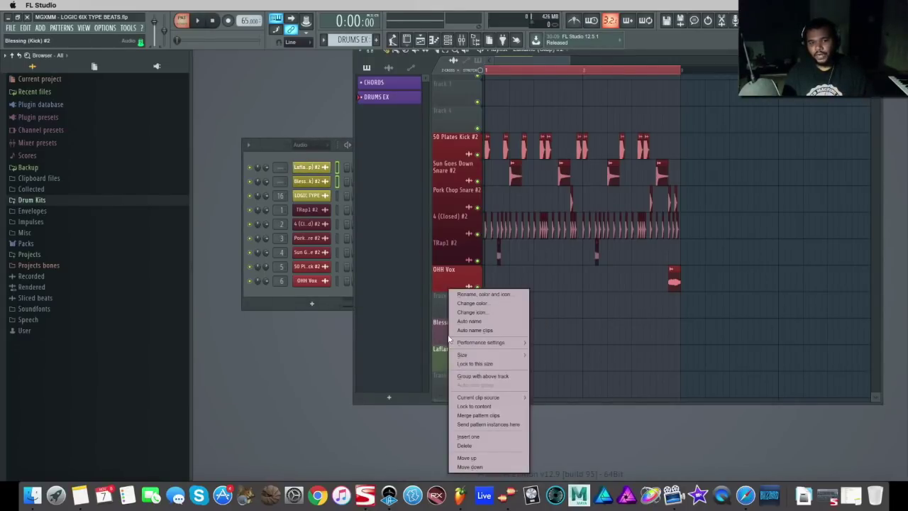
pyautogui.click(475, 322)
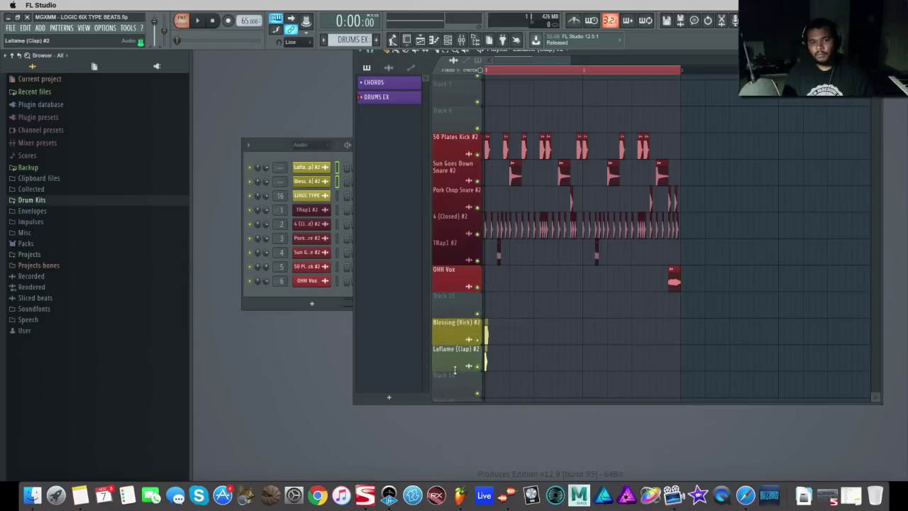
pyautogui.rightClick(445, 363)
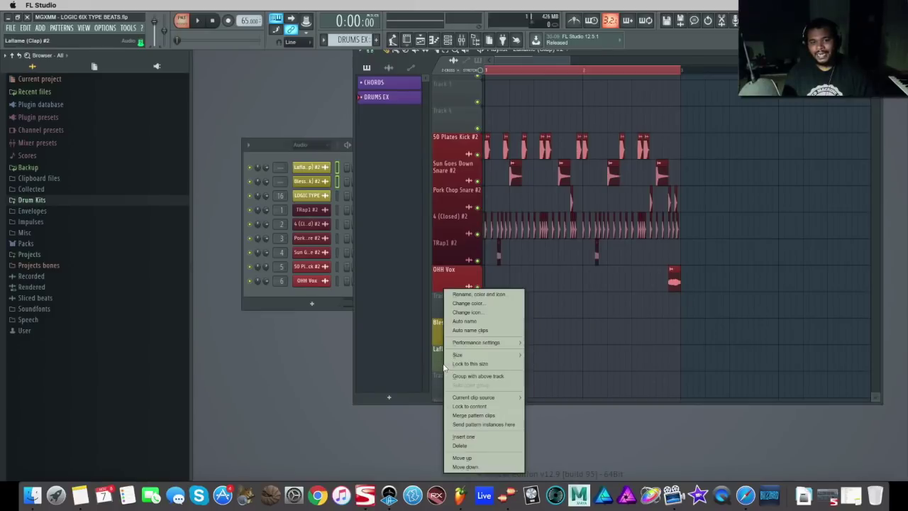
pyautogui.click(468, 323)
pyautogui.scroll(-1, 524, 294)
pyautogui.scroll(-1, 524, 295)
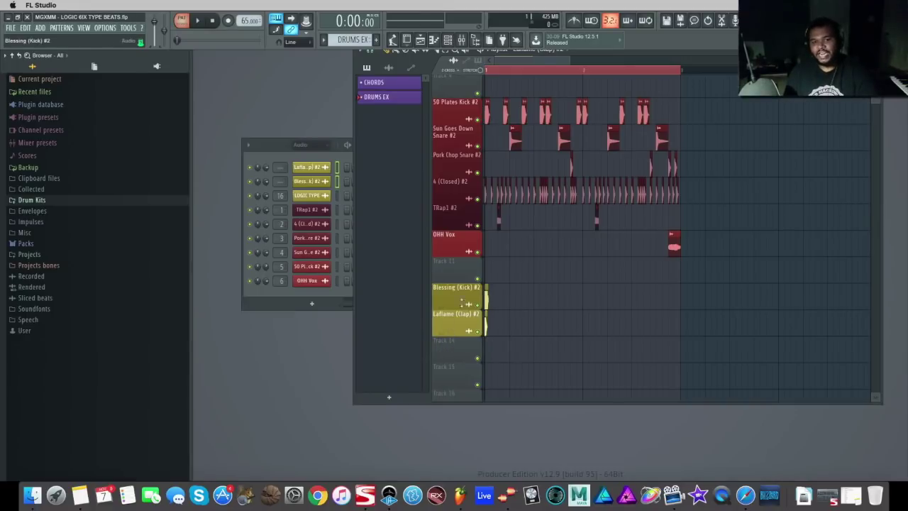
# Lock the Blessing (Kick) #2 and Laflame (Clap) #2 Playlist tracks to their content.
pyautogui.rightClick(450, 302)
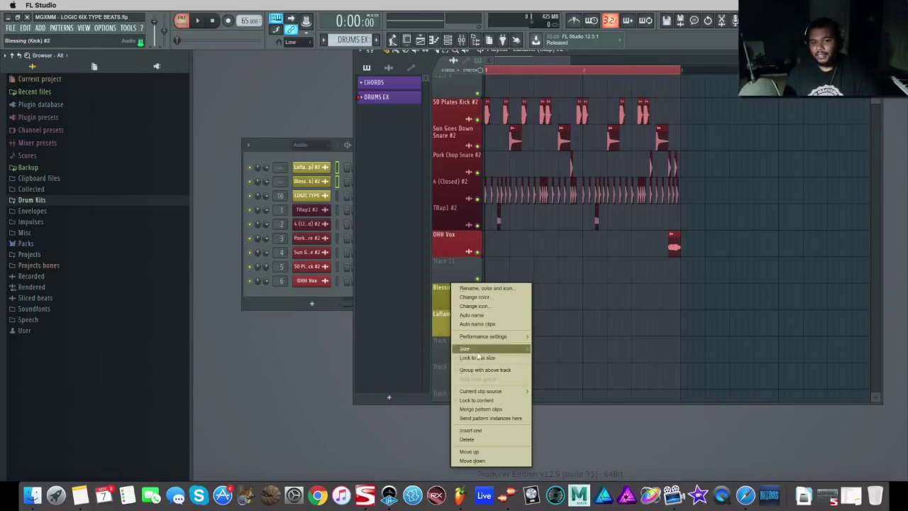
pyautogui.click(497, 402)
pyautogui.rightClick(448, 329)
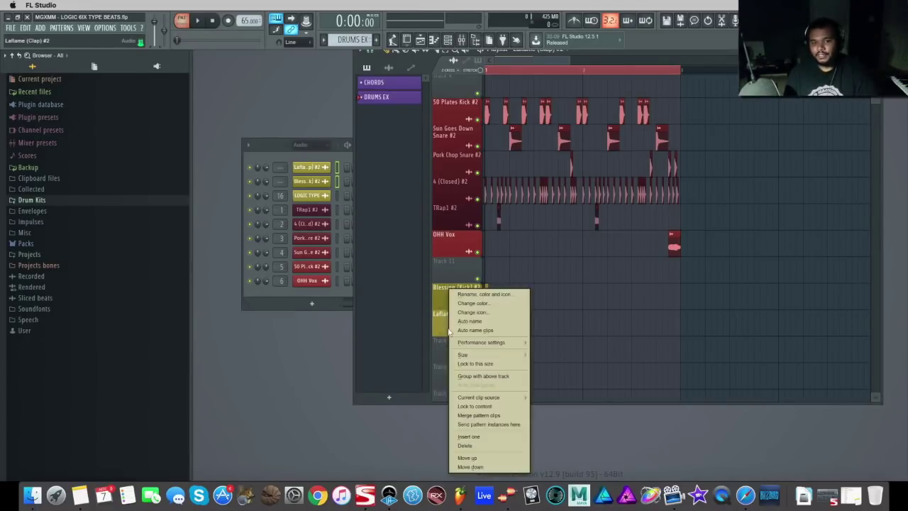
pyautogui.click(496, 407)
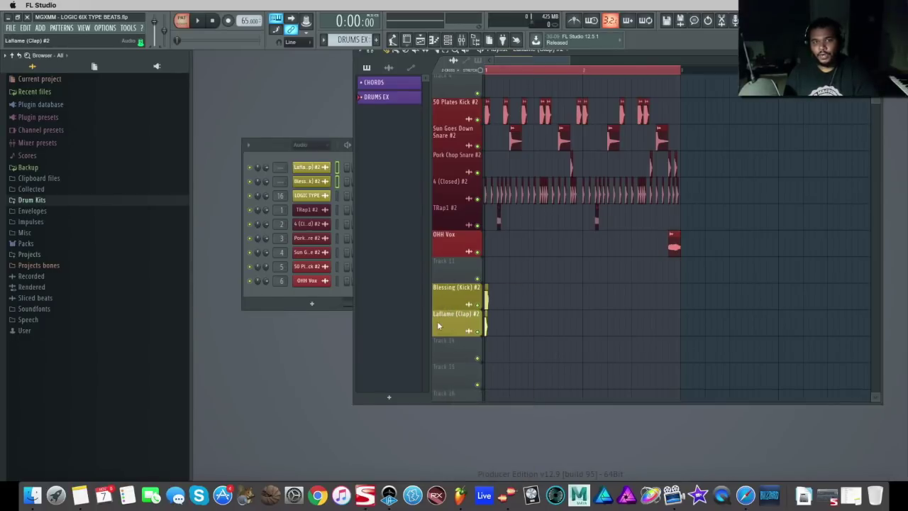
# Examine the macros for locking and unlocking all Playlist tracks to content.
pyautogui.click(129, 29)
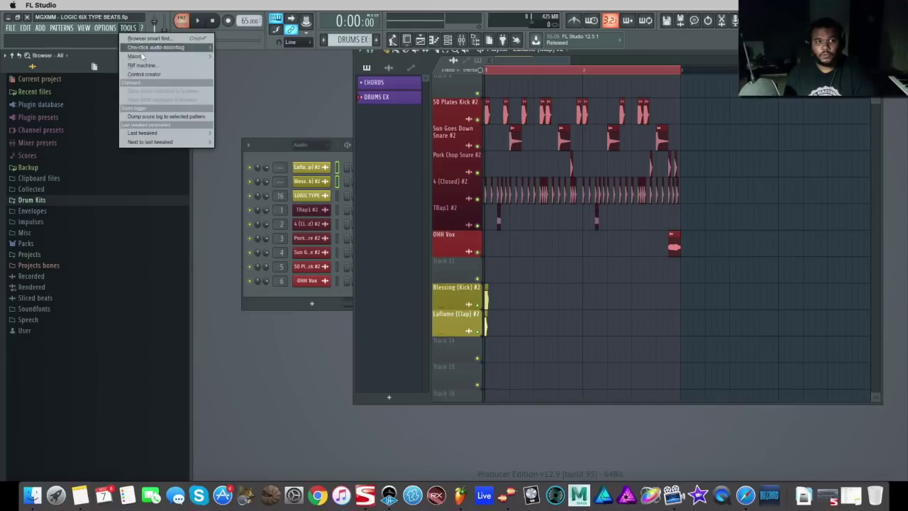
pyautogui.moveTo(171, 56)
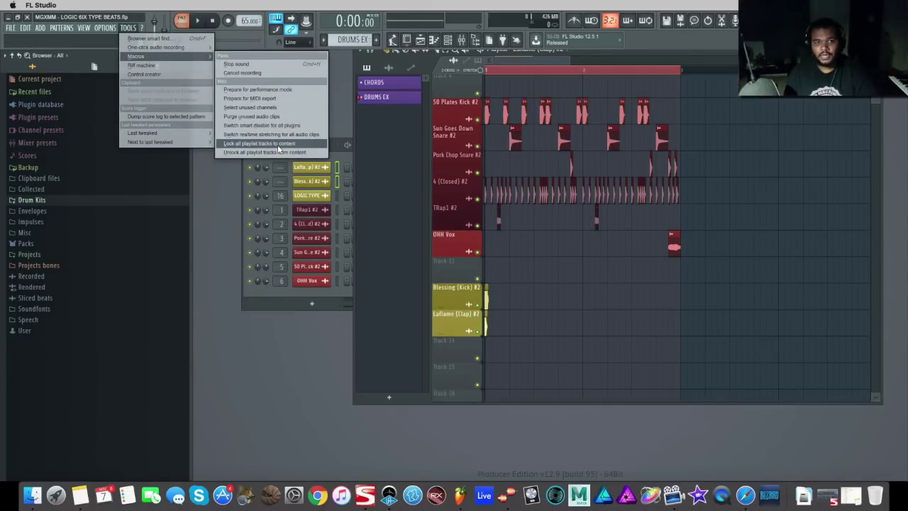
pyautogui.click(460, 296)
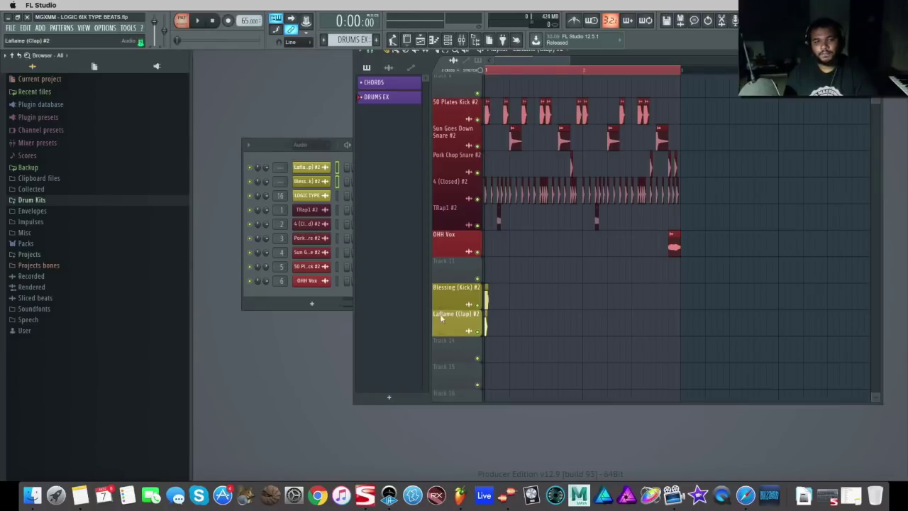
# Paint rows of Blessing (Kick) #2 and Laflame (Clap) #2 clips along their two Playlist tracks.
pyautogui.moveTo(655, 56)
pyautogui.mouseDown()
pyautogui.moveTo(657, 80)
pyautogui.moveTo(648, 72)
pyautogui.mouseUp()
pyautogui.click(388, 65)
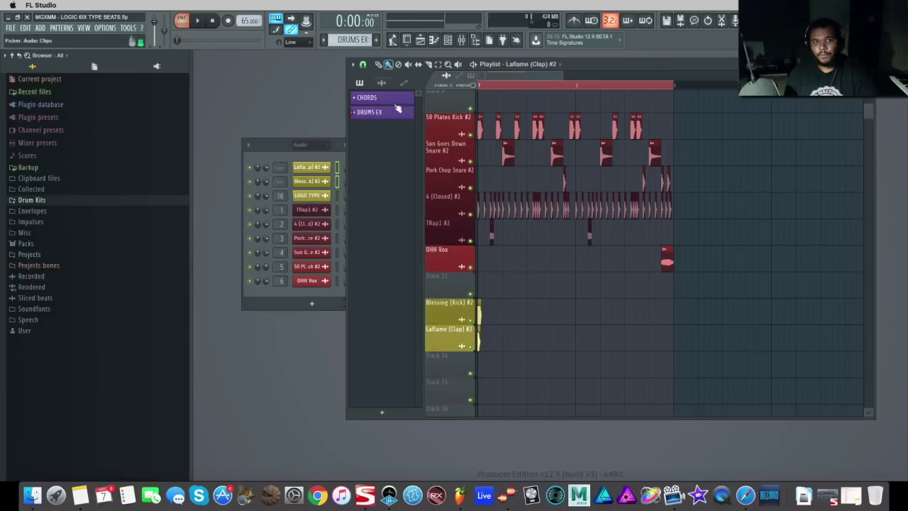
pyautogui.moveTo(504, 313); pyautogui.dragTo(554, 311)
pyautogui.moveTo(509, 336); pyautogui.dragTo(615, 341)
pyautogui.moveTo(553, 313); pyautogui.dragTo(630, 314)
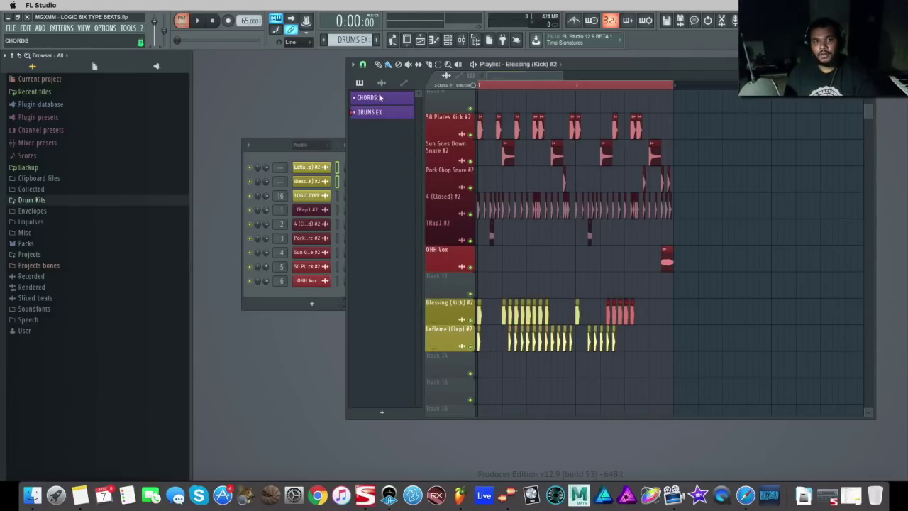
# Show the audio clips in the Playlist picker and erase all clips from the Blessing (Kick) #2 and Laflame (Clap) #2 tracks.
pyautogui.click(381, 82)
pyautogui.moveTo(626, 347)
pyautogui.mouseDown()
pyautogui.moveTo(484, 339)
pyautogui.moveTo(490, 313)
pyautogui.moveTo(639, 313)
pyautogui.mouseUp()
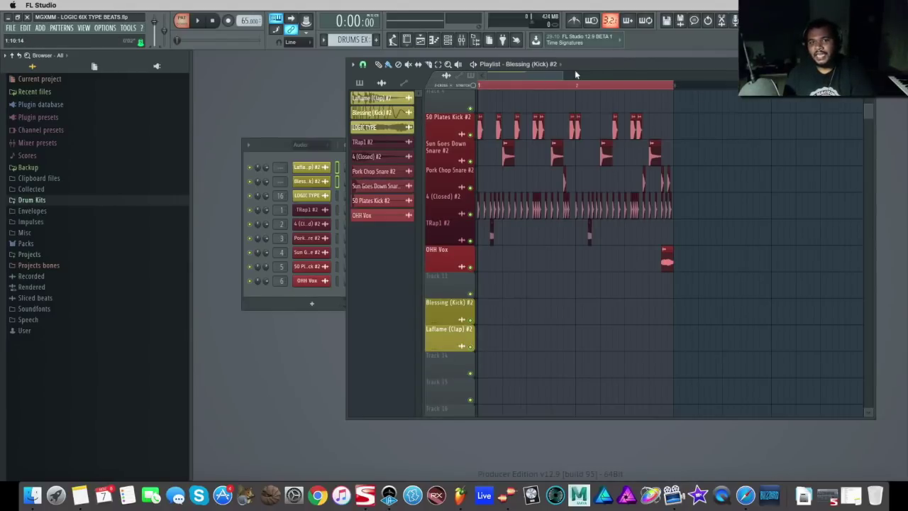
# Set the Playlist grid snapping to 1/3 step.
pyautogui.moveTo(566, 81); pyautogui.dragTo(517, 79)
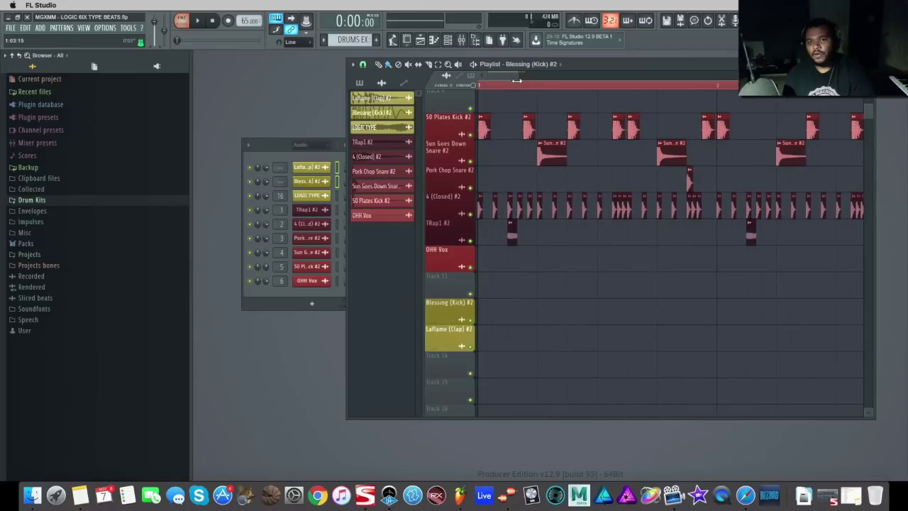
pyautogui.click(363, 65)
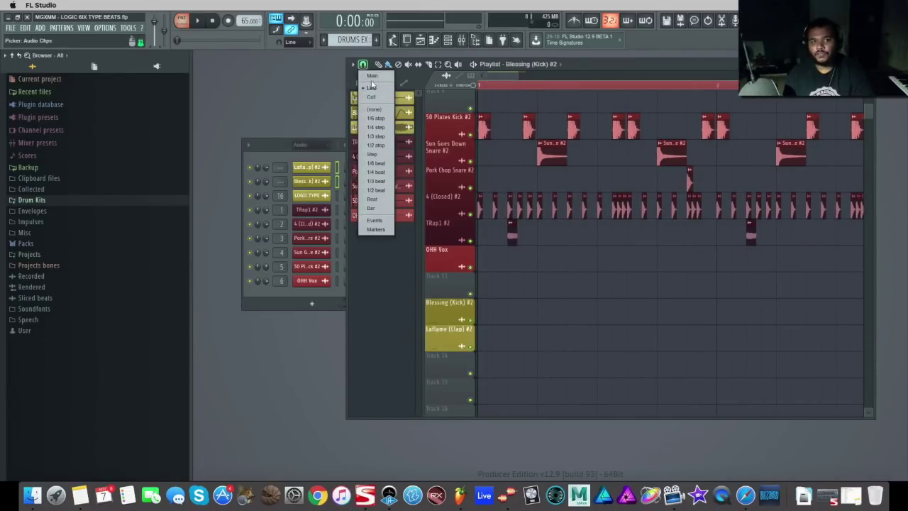
pyautogui.click(389, 139)
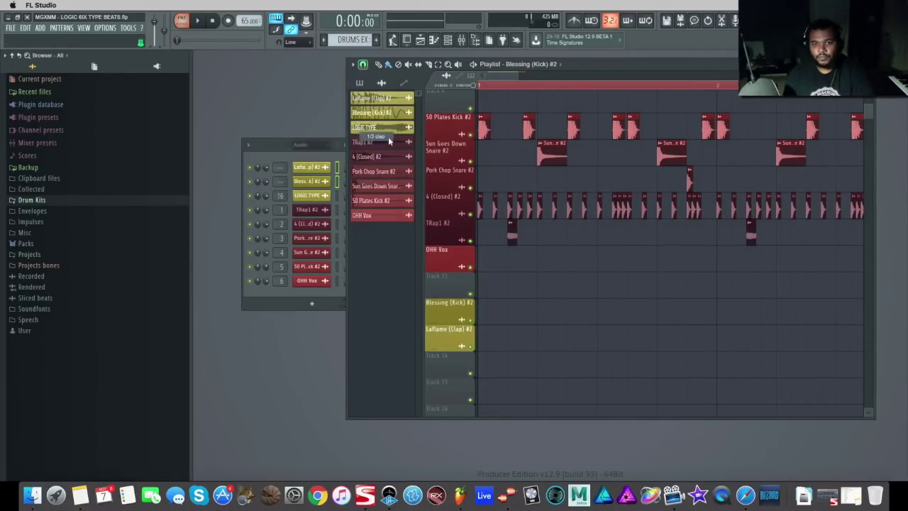
pyautogui.click(364, 66)
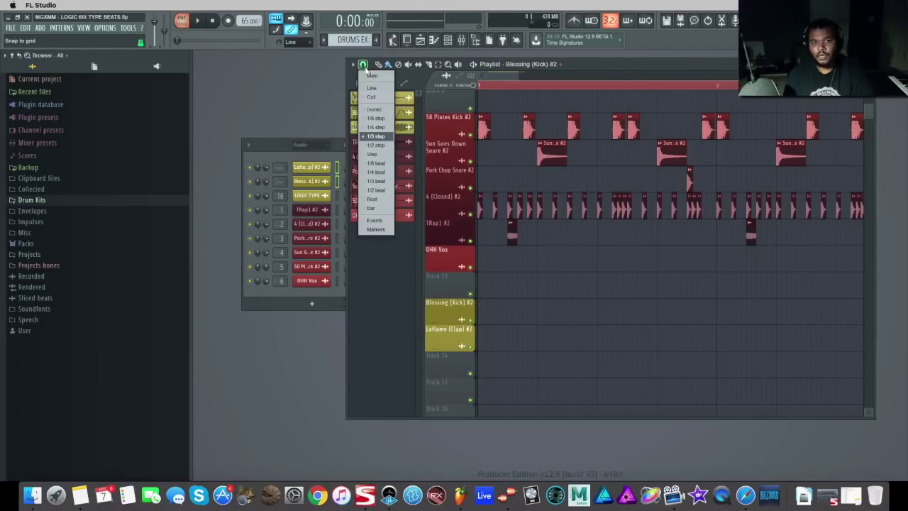
pyautogui.click(568, 308)
pyautogui.moveTo(513, 346)
pyautogui.mouseDown()
pyautogui.moveTo(593, 344)
pyautogui.moveTo(499, 341)
pyautogui.mouseUp()
pyautogui.rightClick(594, 345)
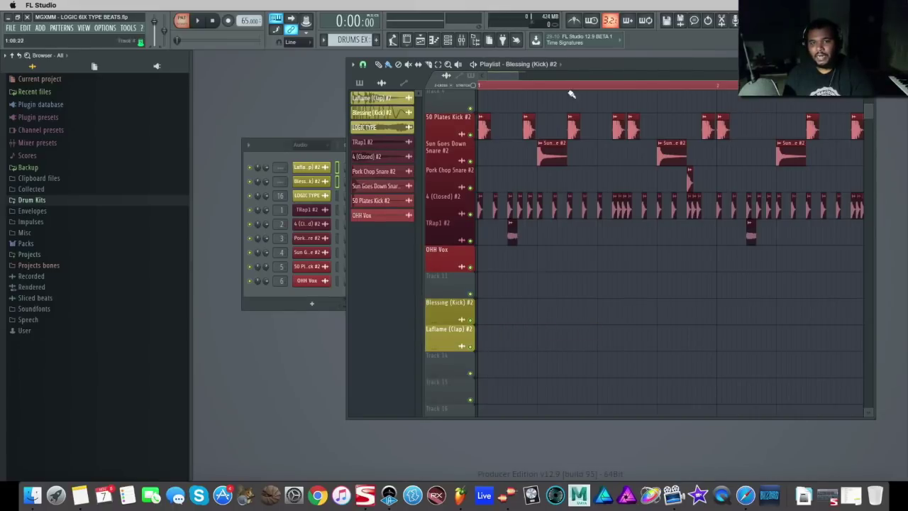
# Try a roll of shortened Blessing (Kick) #2 clips at 1/3-step spacing on the Laflame (Clap) #2 track, and erase it.
pyautogui.moveTo(517, 77); pyautogui.dragTo(491, 78)
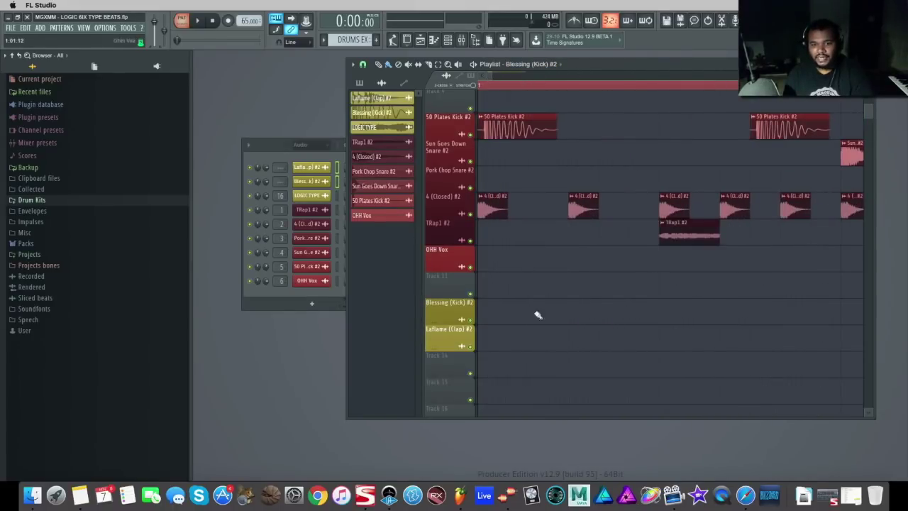
pyautogui.click(544, 344)
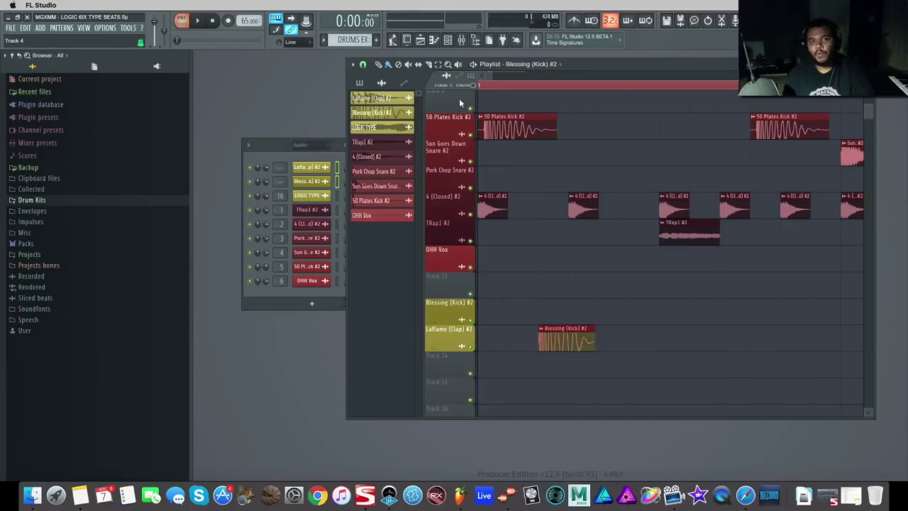
pyautogui.moveTo(595, 344)
pyautogui.mouseDown()
pyautogui.moveTo(566, 348)
pyautogui.moveTo(766, 342)
pyautogui.mouseUp()
pyautogui.click(390, 65)
pyautogui.rightClick(766, 342)
pyautogui.click(548, 342)
pyautogui.moveTo(577, 349); pyautogui.dragTo(774, 353)
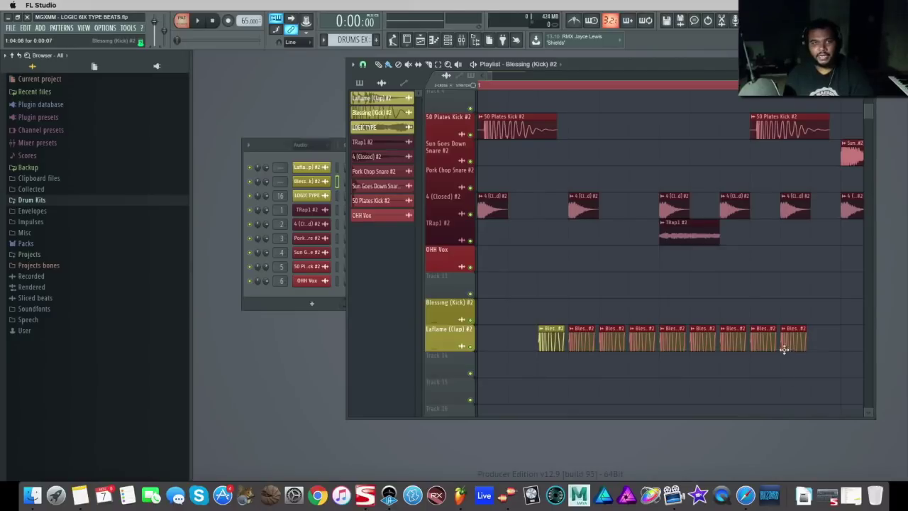
pyautogui.moveTo(786, 350)
pyautogui.mouseDown()
pyautogui.moveTo(705, 340)
pyautogui.moveTo(544, 357)
pyautogui.mouseUp()
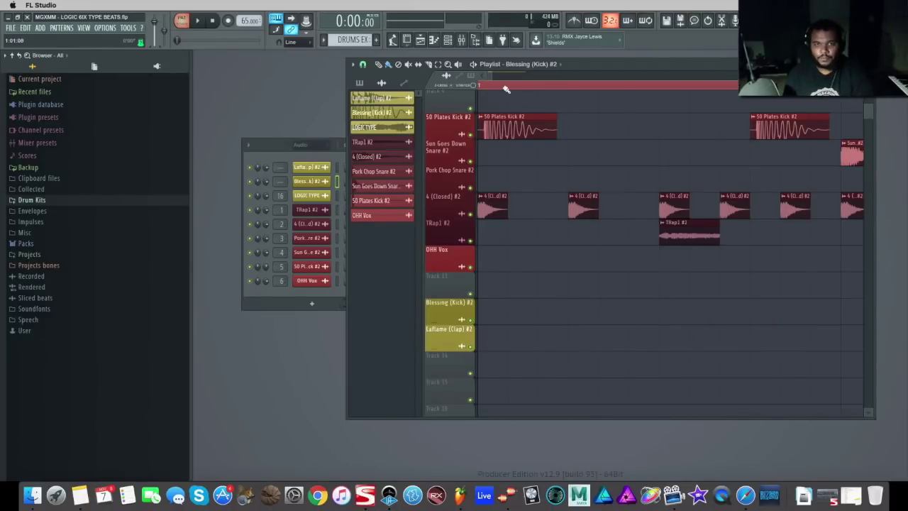
# Switch playback to song mode and briefly audition the Playlist arrangement.
pyautogui.moveTo(493, 77); pyautogui.dragTo(525, 78)
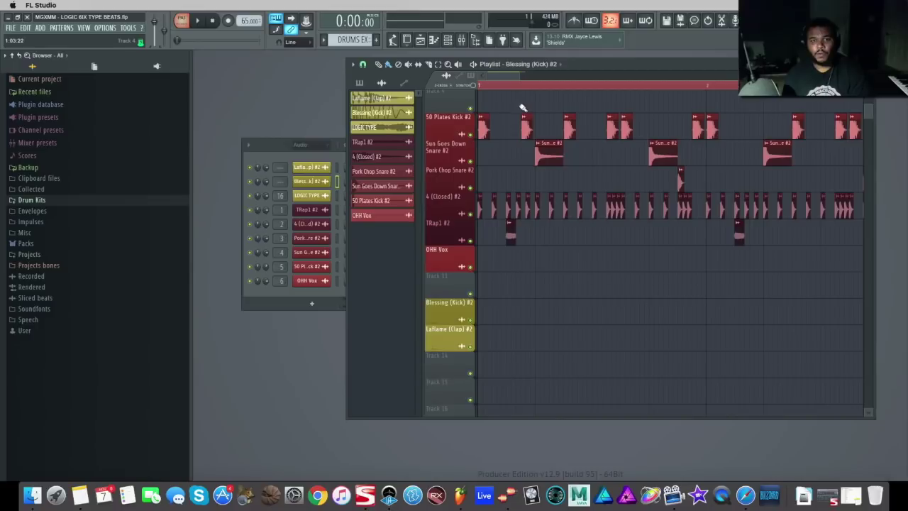
pyautogui.moveTo(520, 76); pyautogui.dragTo(491, 78)
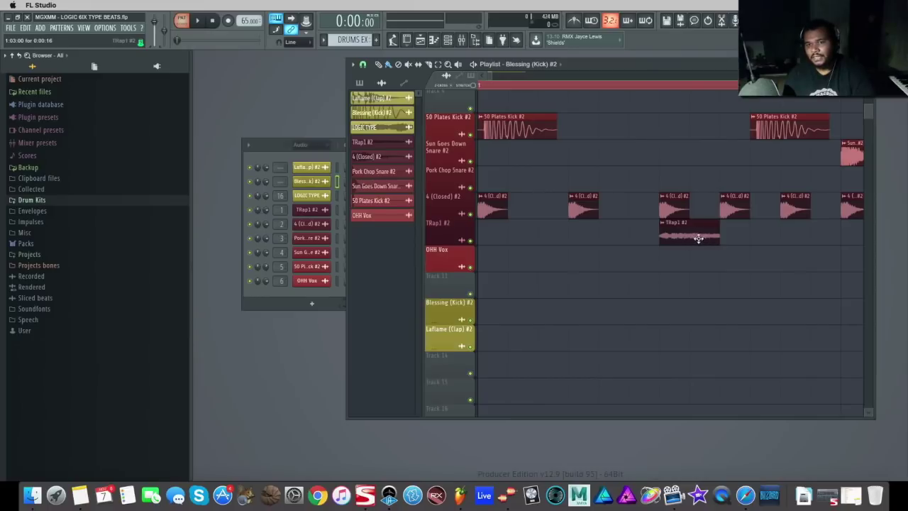
pyautogui.click(213, 23)
pyautogui.click(188, 25)
pyautogui.click(197, 21)
pyautogui.click(213, 21)
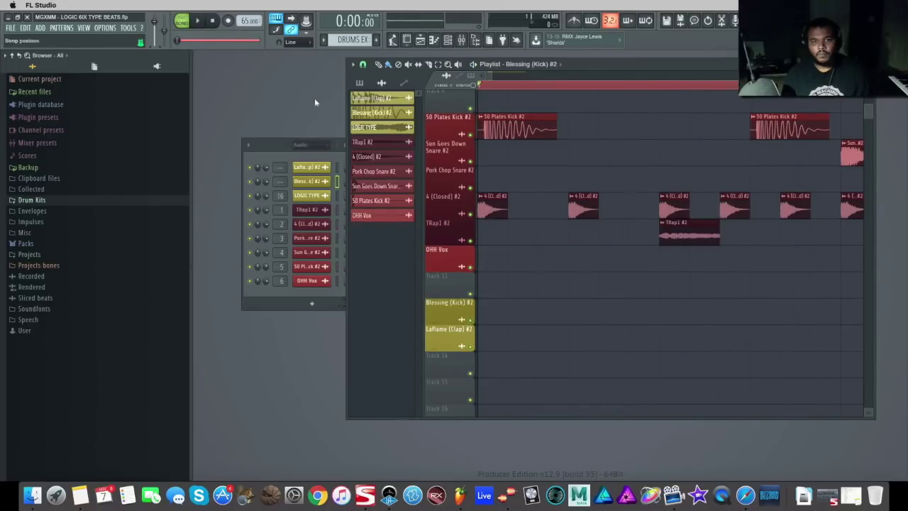
# Extend the first TRap1 #2 clip to a length of 0:01:16, and trim it back to its shorter length.
pyautogui.moveTo(718, 244); pyautogui.dragTo(810, 245)
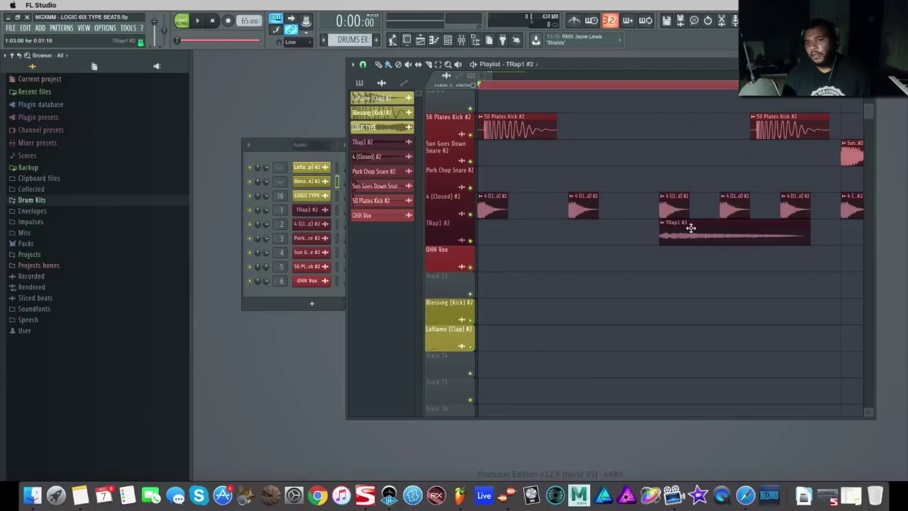
pyautogui.moveTo(811, 238); pyautogui.dragTo(721, 241)
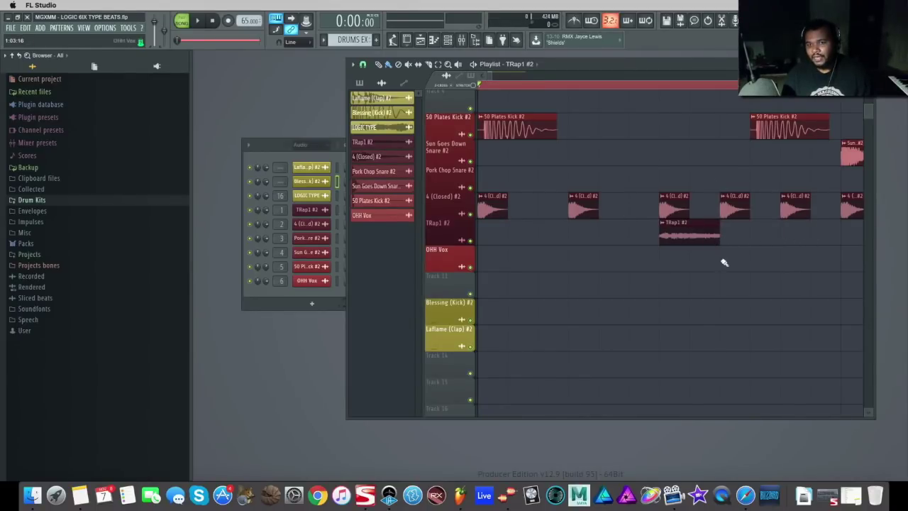
# Play back the song arrangement and inspect the spacing of the drum clips in the Playlist.
pyautogui.click(198, 22)
pyautogui.press('space')
pyautogui.moveTo(489, 76); pyautogui.dragTo(534, 103)
pyautogui.moveTo(795, 219); pyautogui.dragTo(477, 214)
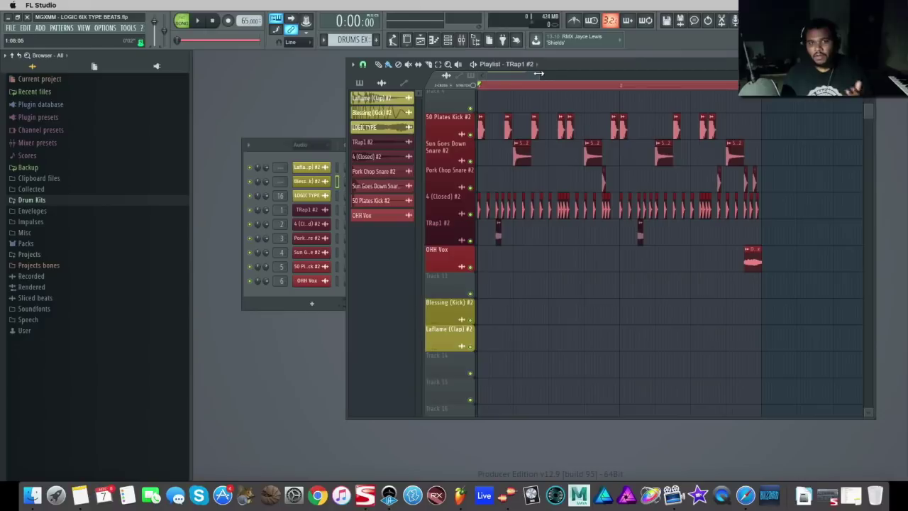
pyautogui.moveTo(539, 75); pyautogui.dragTo(492, 65)
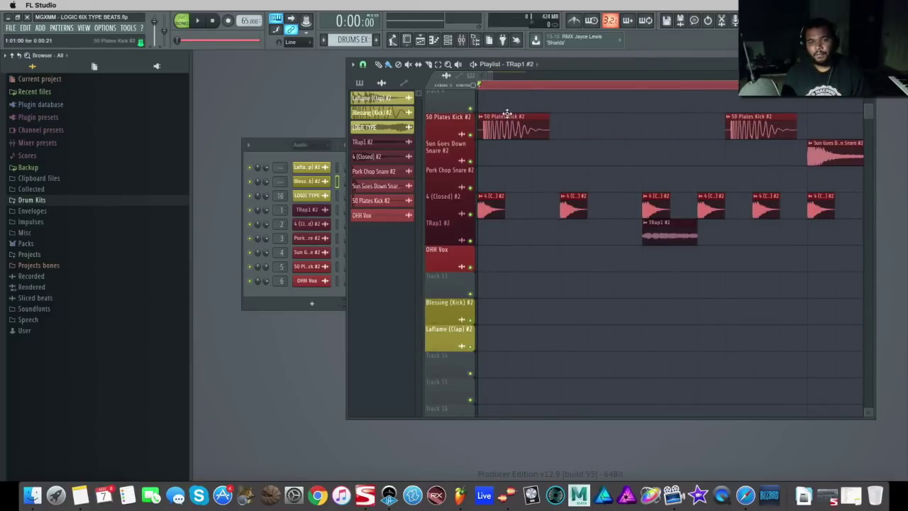
# Turn off Playlist snapping with the (none) option and nudge the 4 (Closed) #2 hi-hat clips slightly off the grid.
pyautogui.click(363, 65)
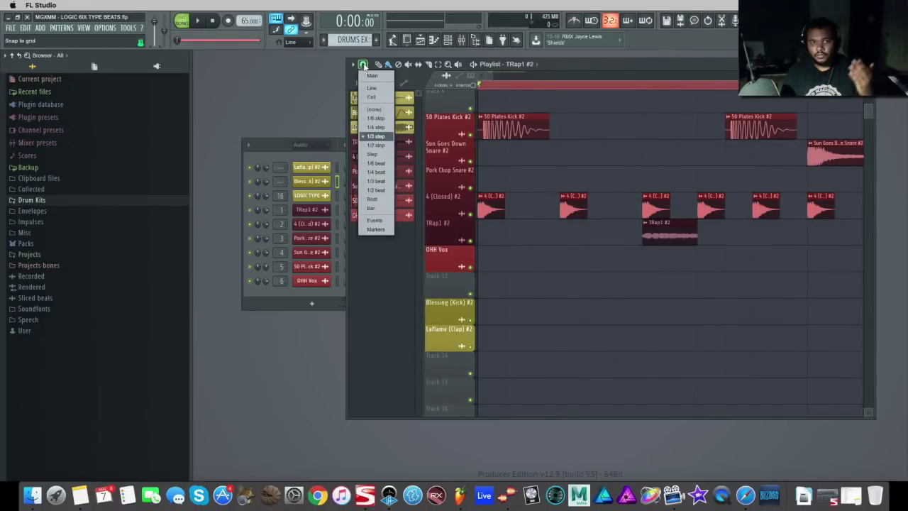
pyautogui.click(389, 127)
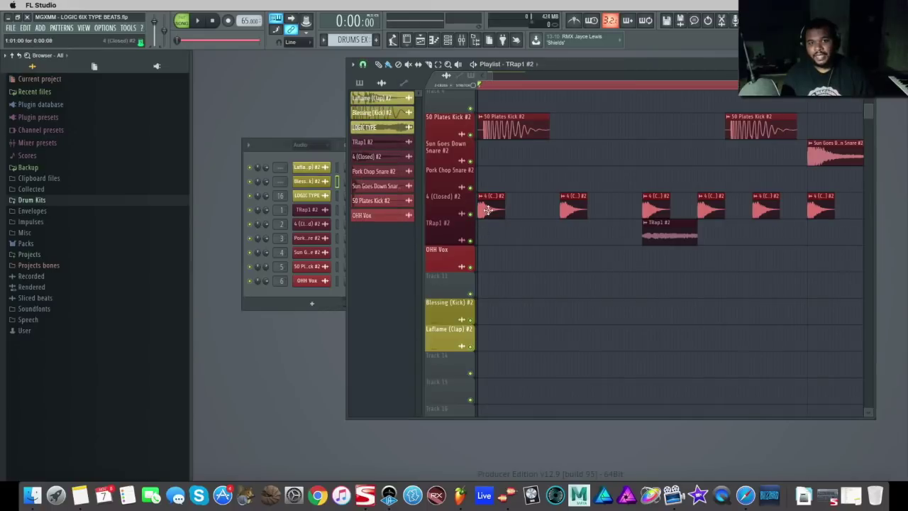
pyautogui.moveTo(487, 210); pyautogui.dragTo(494, 208)
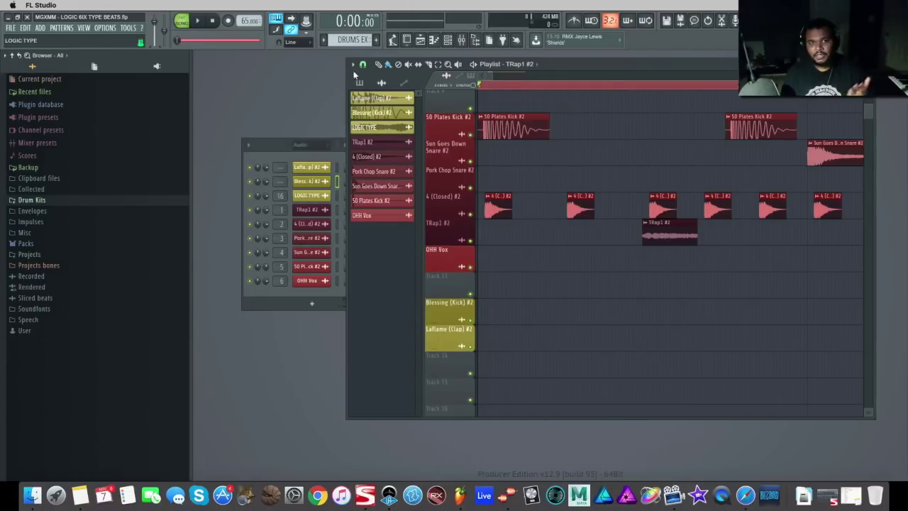
pyautogui.moveTo(496, 216)
pyautogui.mouseDown()
pyautogui.moveTo(511, 216)
pyautogui.moveTo(493, 213)
pyautogui.mouseUp()
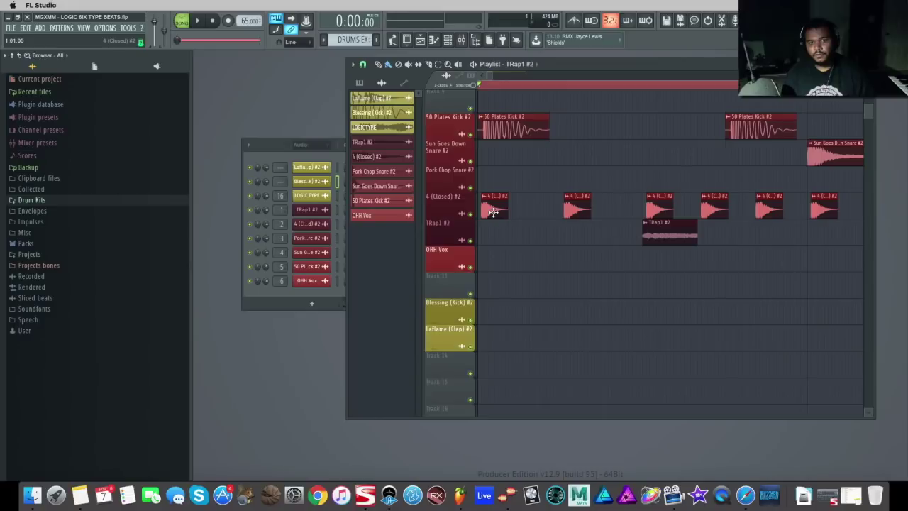
# Play the song while shifting the 4 (Closed) #2 clips back and forth by tiny unsnapped amounts.
pyautogui.press('space')
pyautogui.moveTo(493, 213); pyautogui.dragTo(496, 211)
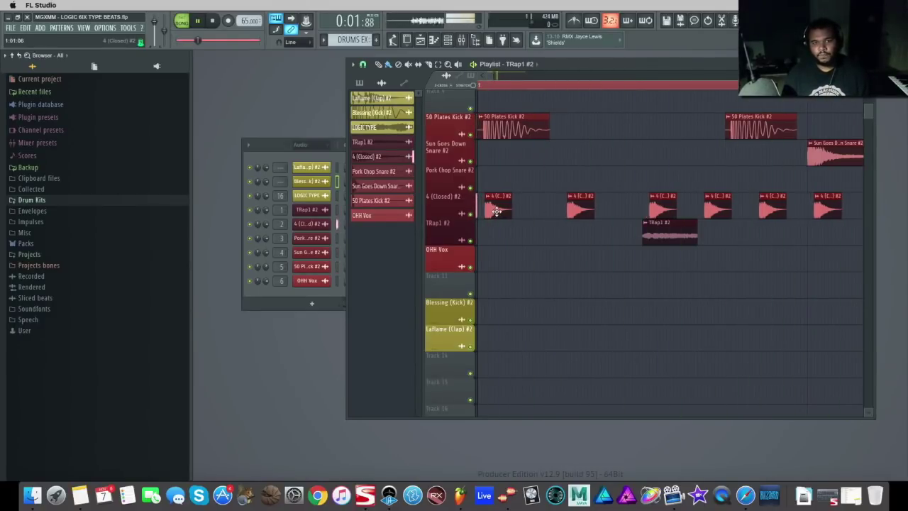
pyautogui.moveTo(499, 76)
pyautogui.mouseDown()
pyautogui.moveTo(520, 85)
pyautogui.moveTo(491, 85)
pyautogui.mouseUp()
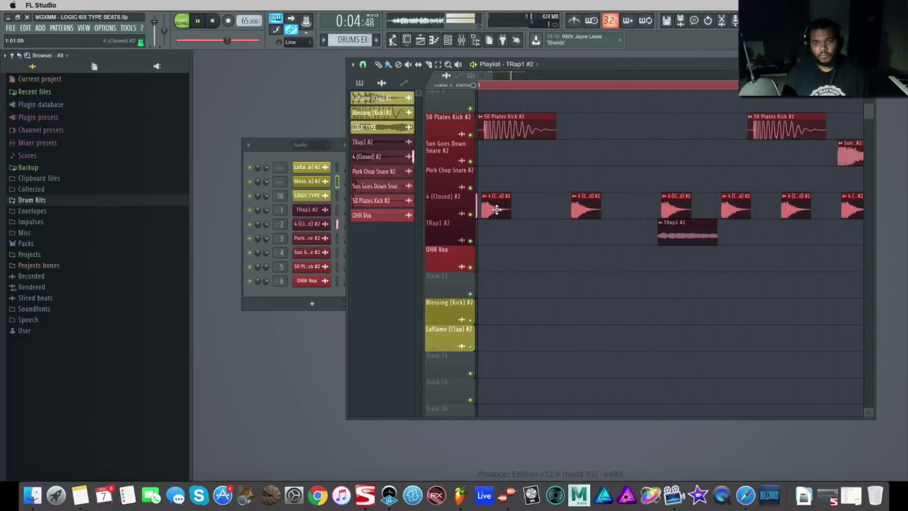
pyautogui.press('space')
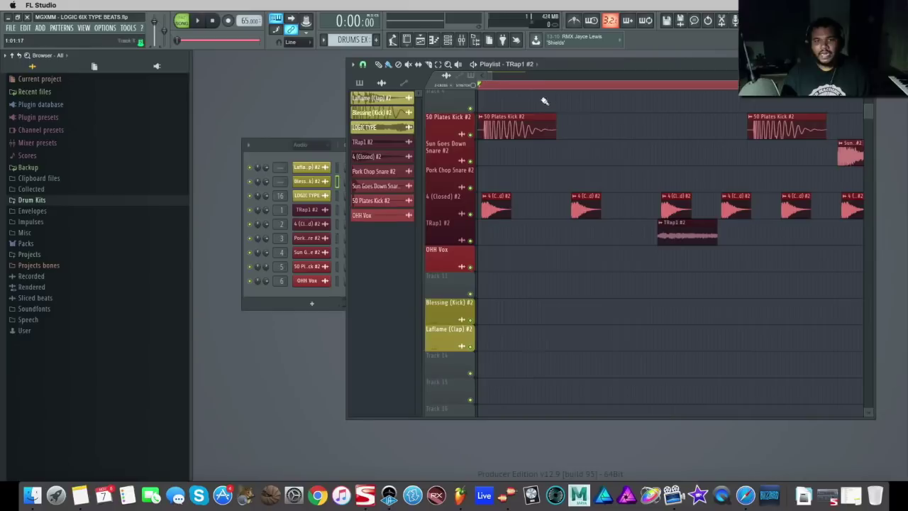
# Lengthen the first TRap1 #2 clip slightly without snapping, and play back the arrangement.
pyautogui.moveTo(493, 75); pyautogui.dragTo(517, 76)
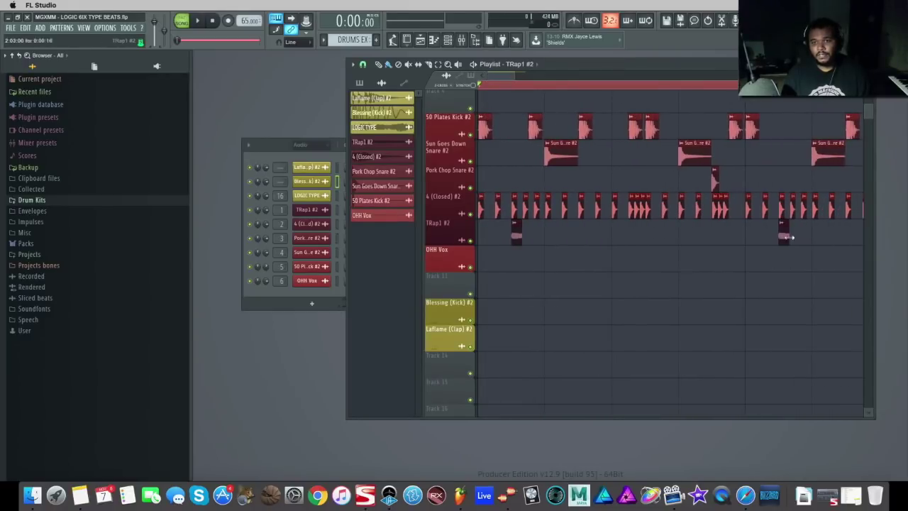
pyautogui.moveTo(825, 239); pyautogui.dragTo(499, 272)
pyautogui.moveTo(515, 78); pyautogui.dragTo(491, 77)
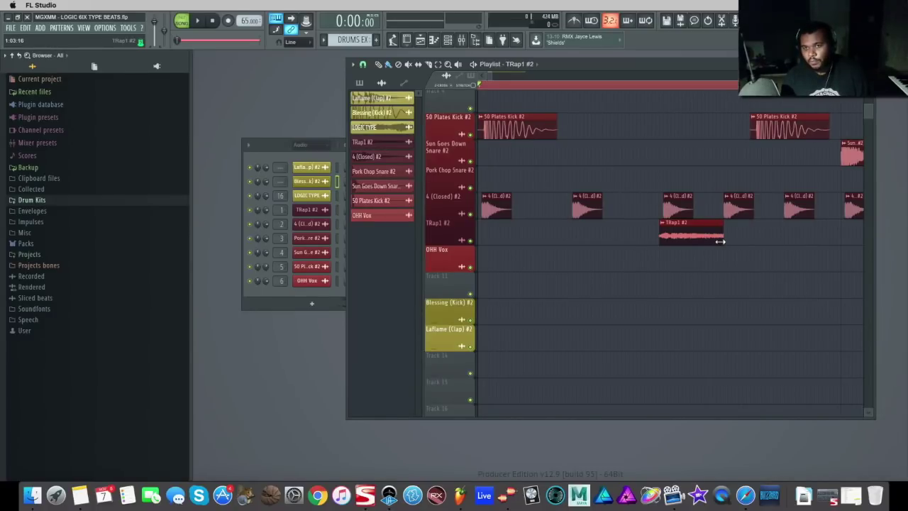
pyautogui.press('space')
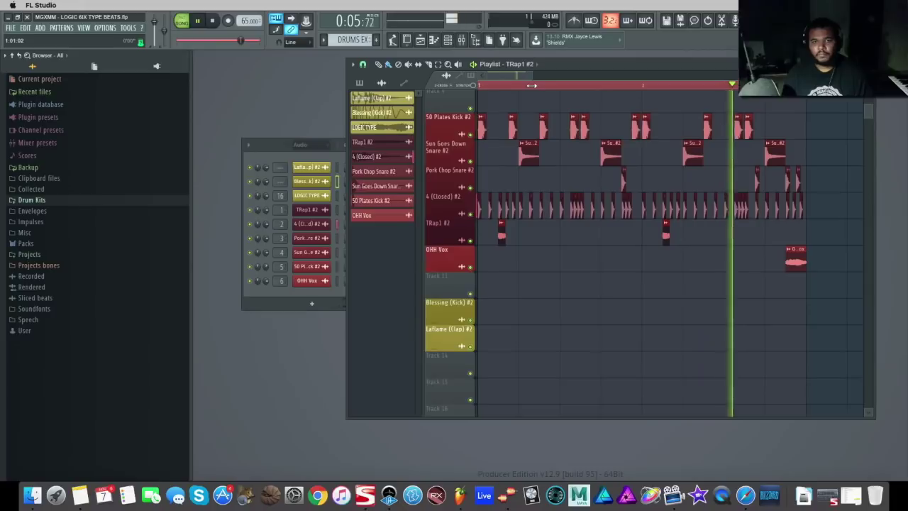
# Stop playback and set the Playlist snap to Line.
pyautogui.press('space')
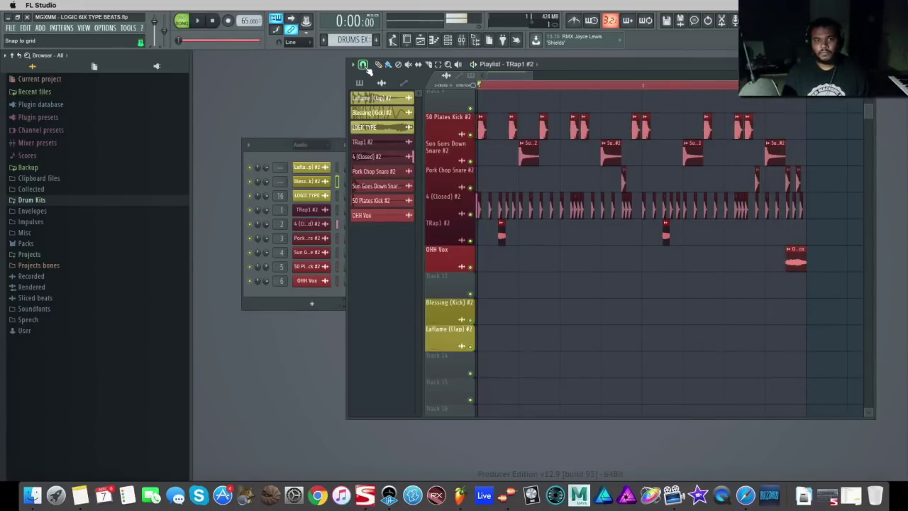
pyautogui.click(363, 65)
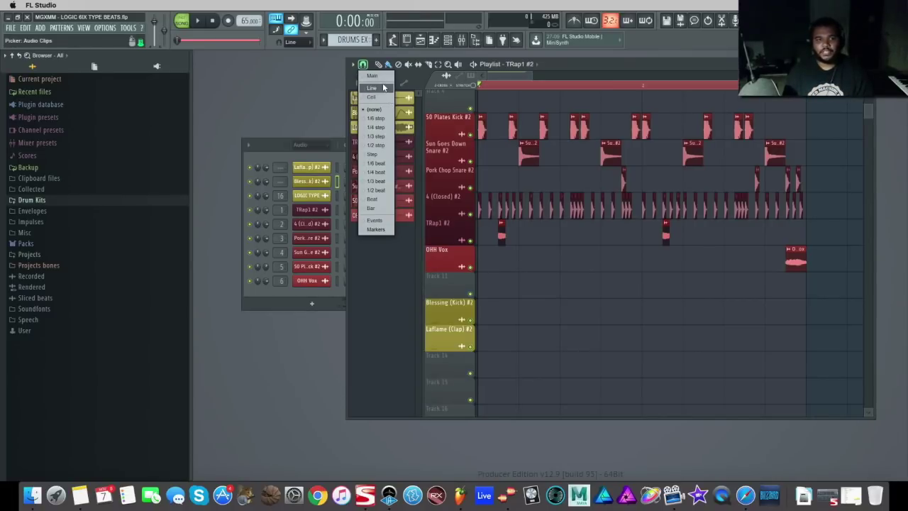
pyautogui.click(384, 88)
# Try placing two TRap1 #2 clips on the Blessing (Kick) #2 track and four on the Laflame (Clap) #2 track.
pyautogui.click(481, 316)
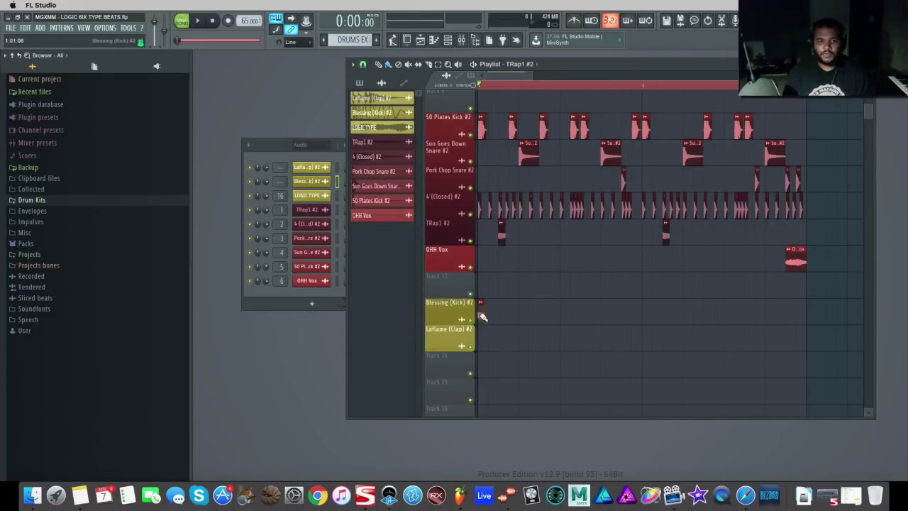
pyautogui.click(523, 344)
pyautogui.click(604, 341)
pyautogui.click(646, 317)
pyautogui.click(686, 342)
pyautogui.click(767, 344)
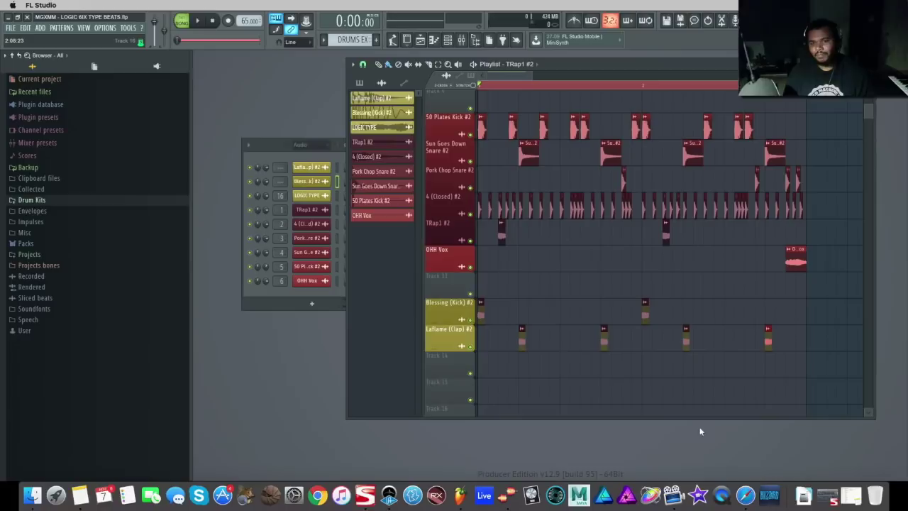
# Erase the trial TRap1 #2 clips from the Blessing (Kick) #2 and Laflame (Clap) #2 tracks.
pyautogui.rightClick(767, 344)
pyautogui.rightClick(686, 340)
pyautogui.rightClick(604, 341)
pyautogui.rightClick(523, 341)
pyautogui.rightClick(482, 315)
pyautogui.rightClick(645, 316)
pyautogui.scroll(3, 598, 281)
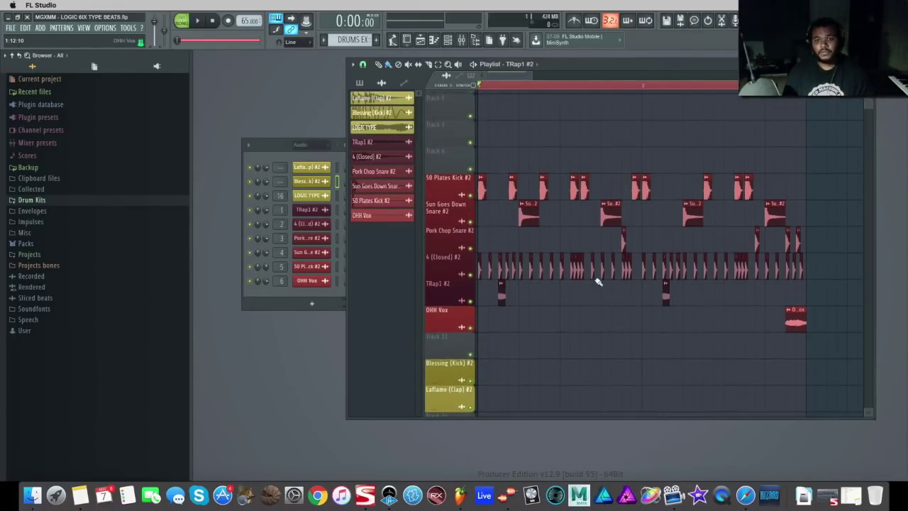
pyautogui.scroll(-3, 538, 316)
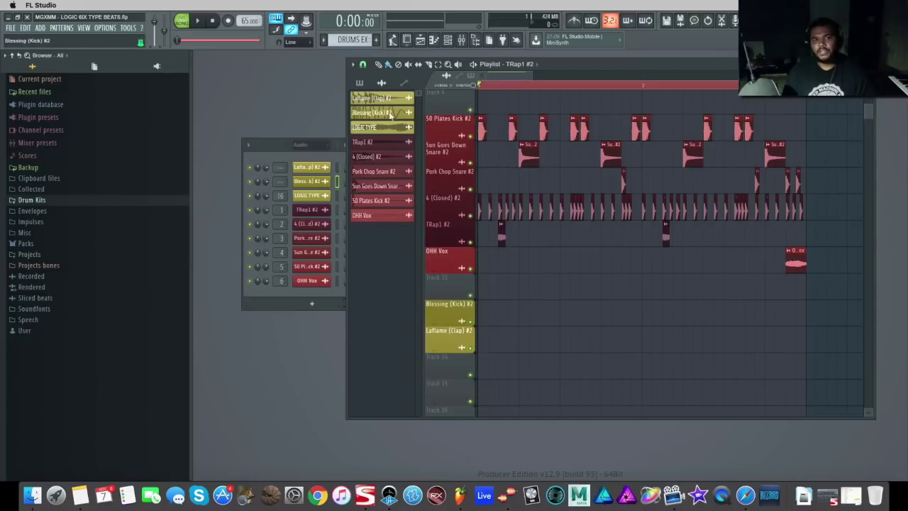
# Try three Blessing (Kick) #2 clips in the first bar of the matching track, and erase them.
pyautogui.click(380, 100)
pyautogui.click(381, 113)
pyautogui.click(499, 319)
pyautogui.click(542, 319)
pyautogui.click(589, 323)
pyautogui.rightClick(594, 315)
pyautogui.rightClick(542, 314)
pyautogui.rightClick(501, 314)
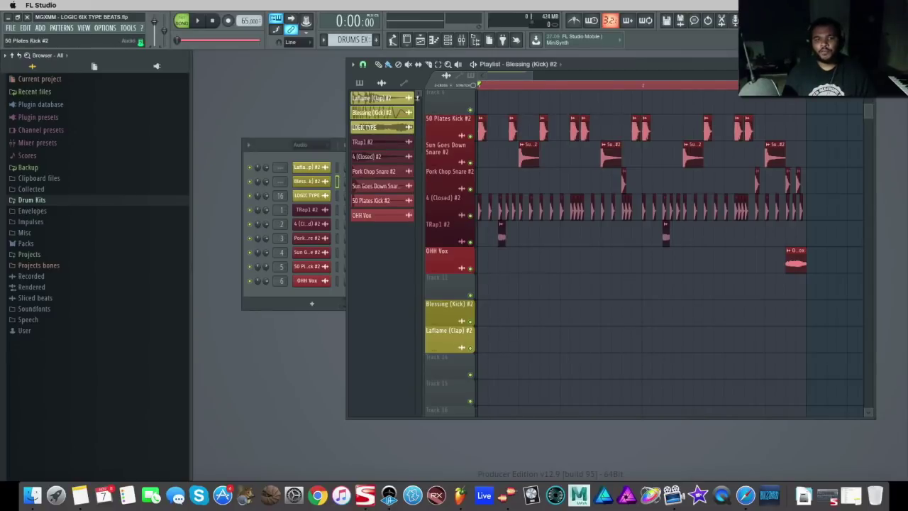
# Place one Laflame (Clap) #2 and one Blessing (Kick) #2 clip at bar 3, and paint rows of kick clips on both tracks.
pyautogui.click(385, 104)
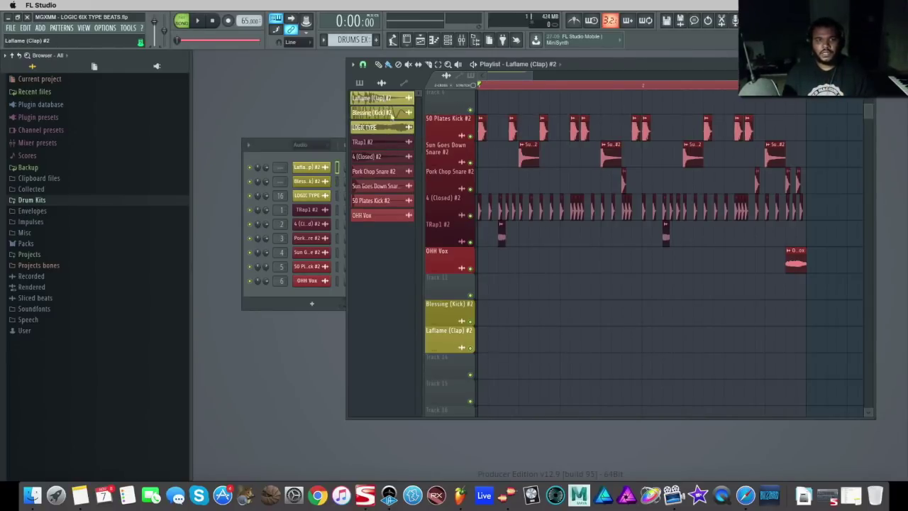
pyautogui.click(809, 339)
pyautogui.click(383, 114)
pyautogui.click(813, 321)
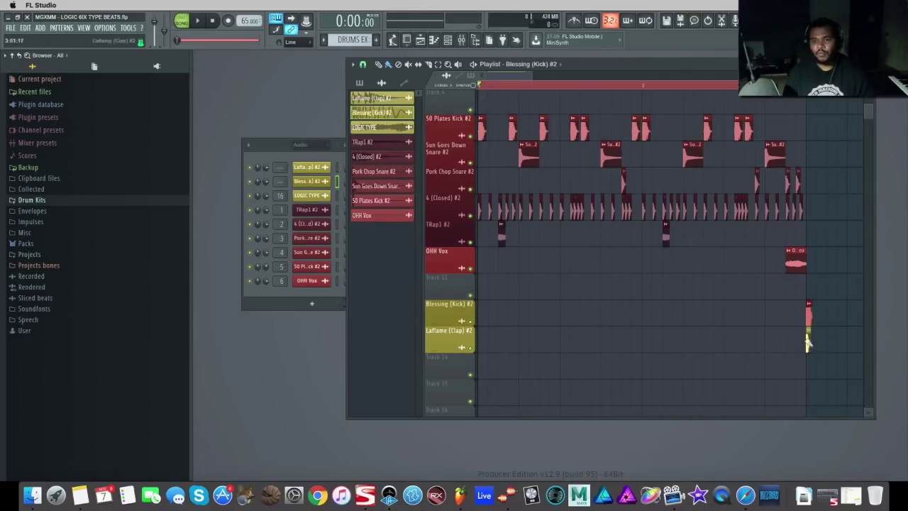
pyautogui.click(387, 64)
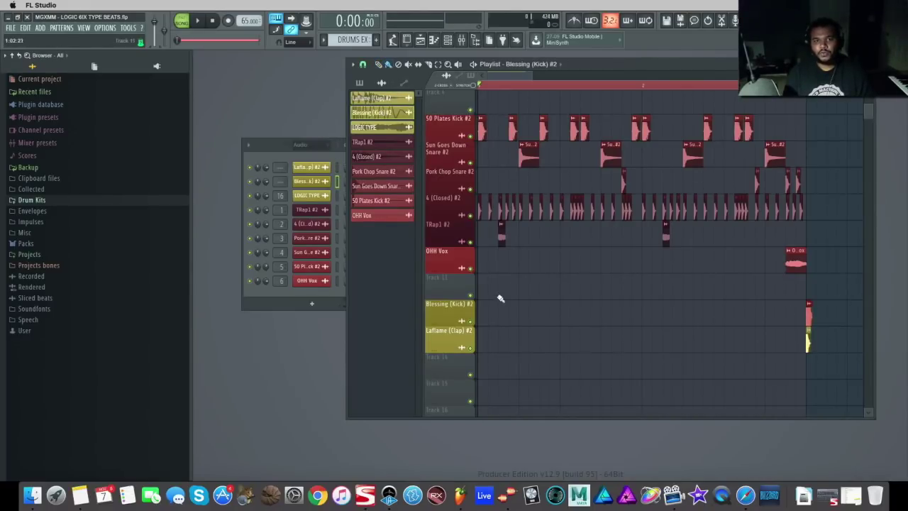
pyautogui.moveTo(492, 313); pyautogui.dragTo(563, 318)
pyautogui.moveTo(496, 346); pyautogui.dragTo(565, 347)
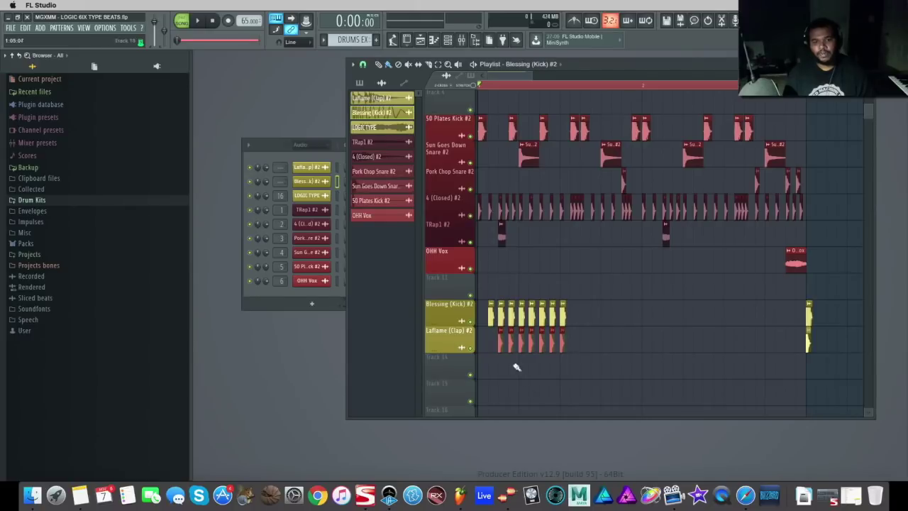
# Erase the bar 3 clips and the painted rows from the Blessing (Kick) #2 and Laflame (Clap) #2 tracks.
pyautogui.rightClick(809, 314)
pyautogui.rightClick(808, 343)
pyautogui.rightClick(563, 344)
pyautogui.rightClick(552, 343)
pyautogui.rightClick(542, 342)
pyautogui.rightClick(530, 342)
pyautogui.rightClick(531, 315)
pyautogui.rightClick(501, 343)
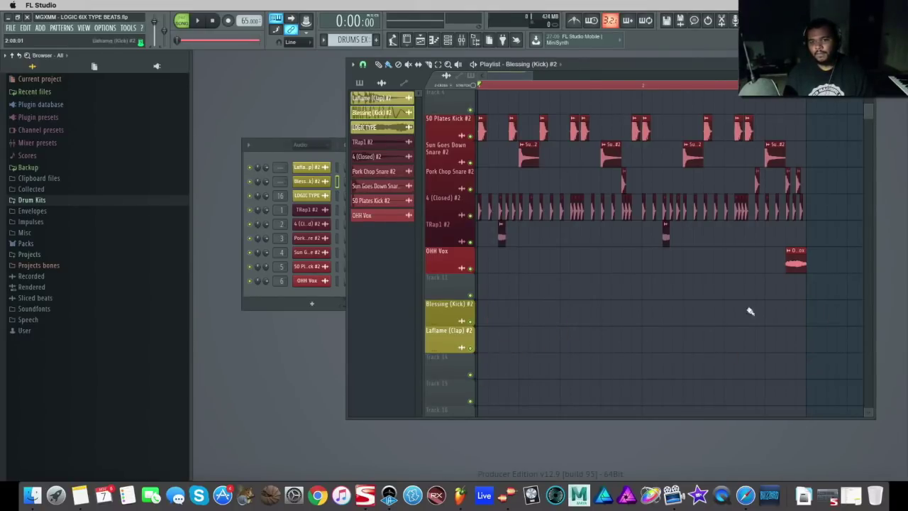
# Try painting copies of the OHH Vox clip across the Blessing (Kick) #2 and Laflame (Clap) #2 tracks, and erase them.
pyautogui.click(793, 260)
pyautogui.moveTo(490, 317)
pyautogui.mouseDown()
pyautogui.moveTo(538, 349)
pyautogui.moveTo(621, 341)
pyautogui.mouseUp()
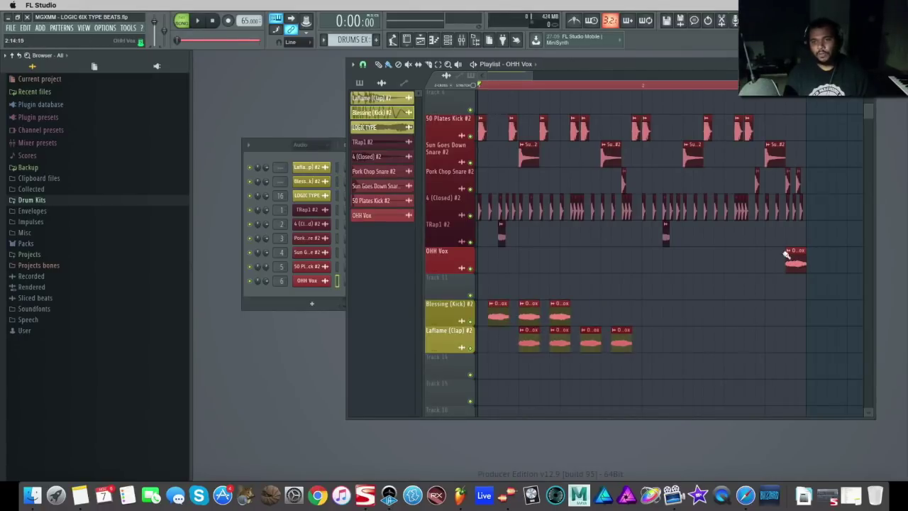
pyautogui.rightClick(622, 347)
pyautogui.rightClick(590, 346)
pyautogui.rightClick(561, 347)
pyautogui.rightClick(529, 343)
pyautogui.rightClick(499, 317)
pyautogui.rightClick(529, 317)
pyautogui.rightClick(560, 316)
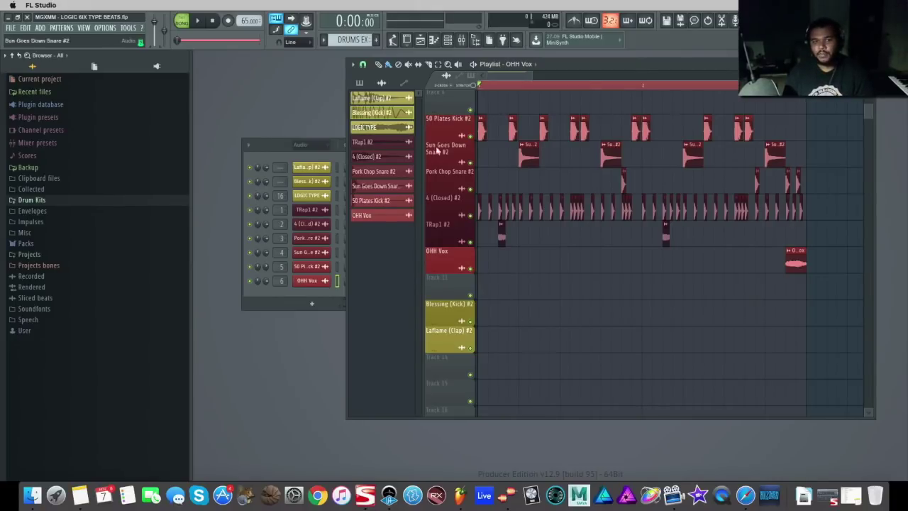
# Try clap and kick clips at bar 3 plus painted kick rows across the two yellow tracks and Track 14, and erase them all.
pyautogui.click(376, 100)
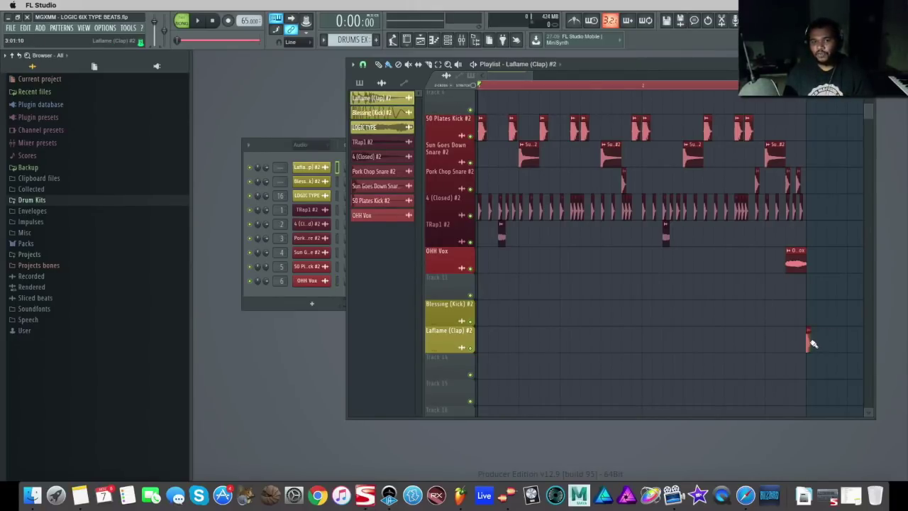
pyautogui.click(389, 113)
pyautogui.click(811, 320)
pyautogui.moveTo(502, 316); pyautogui.dragTo(605, 318)
pyautogui.moveTo(532, 363); pyautogui.dragTo(636, 362)
pyautogui.moveTo(543, 343); pyautogui.dragTo(674, 350)
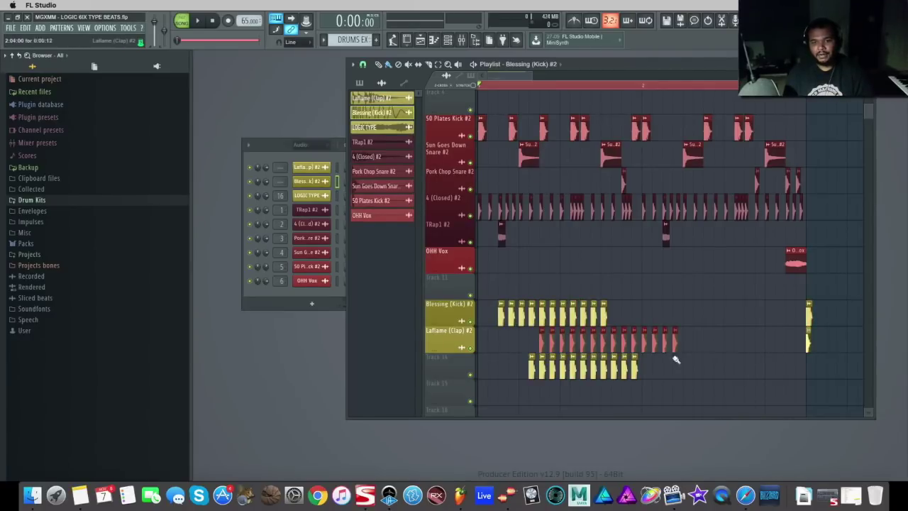
pyautogui.moveTo(588, 347)
pyautogui.mouseDown()
pyautogui.moveTo(504, 333)
pyautogui.moveTo(653, 317)
pyautogui.mouseUp()
pyautogui.rightClick(541, 365)
pyautogui.moveTo(541, 368)
pyautogui.mouseDown()
pyautogui.moveTo(711, 390)
pyautogui.moveTo(822, 302)
pyautogui.mouseUp()
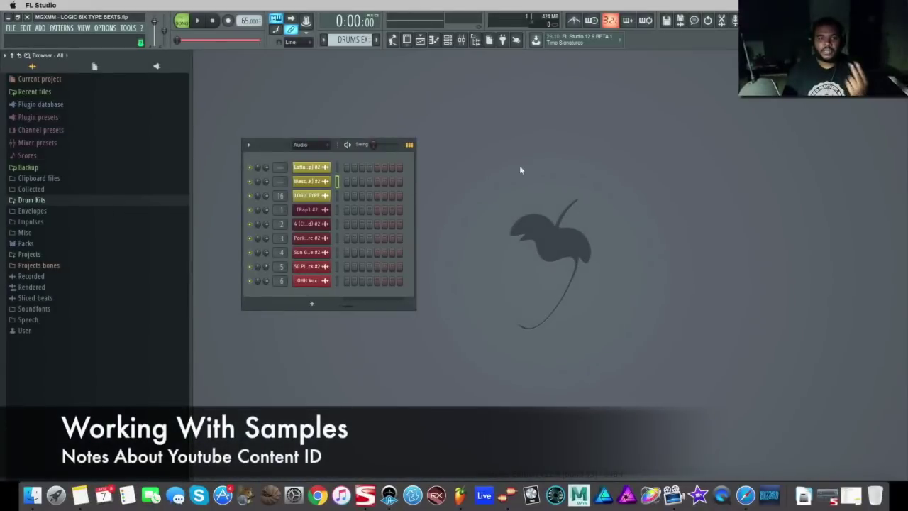
# Reopen the Playlist at its first tracks and save the project.
pyautogui.click(448, 40)
pyautogui.click(450, 42)
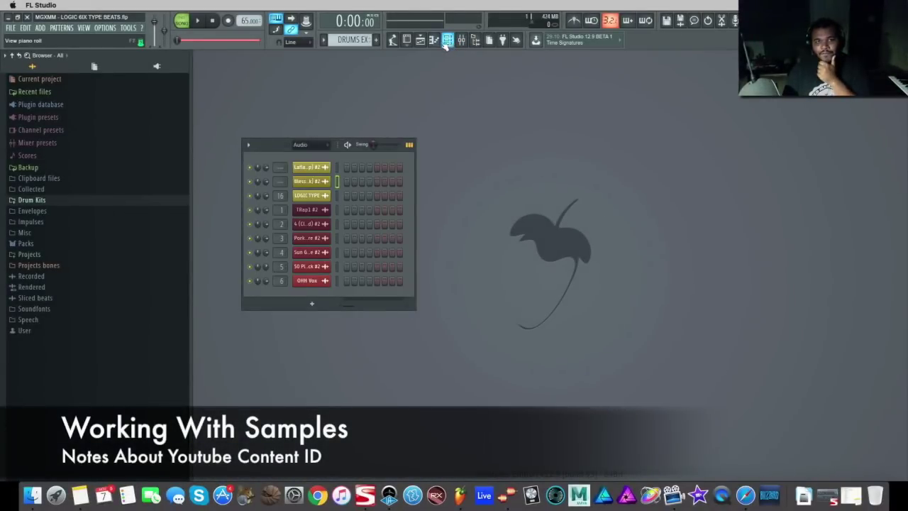
pyautogui.click(421, 41)
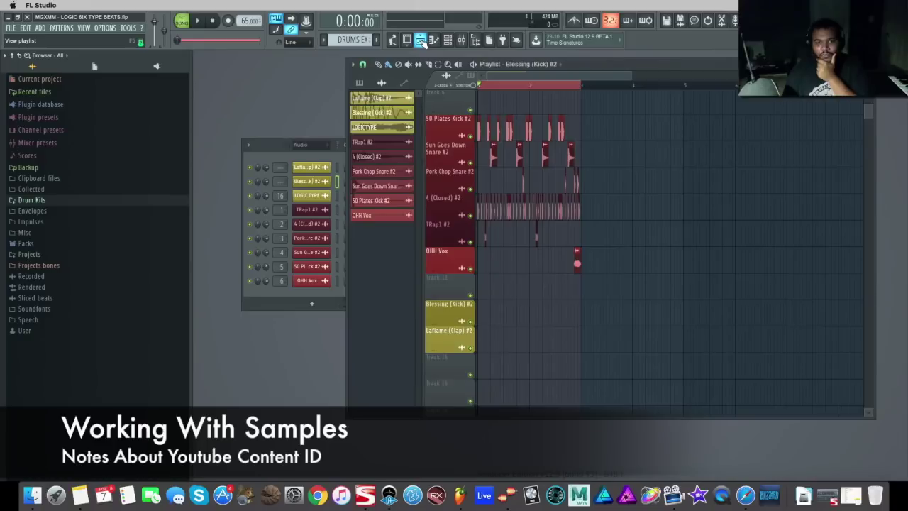
pyautogui.scroll(3, 652, 182)
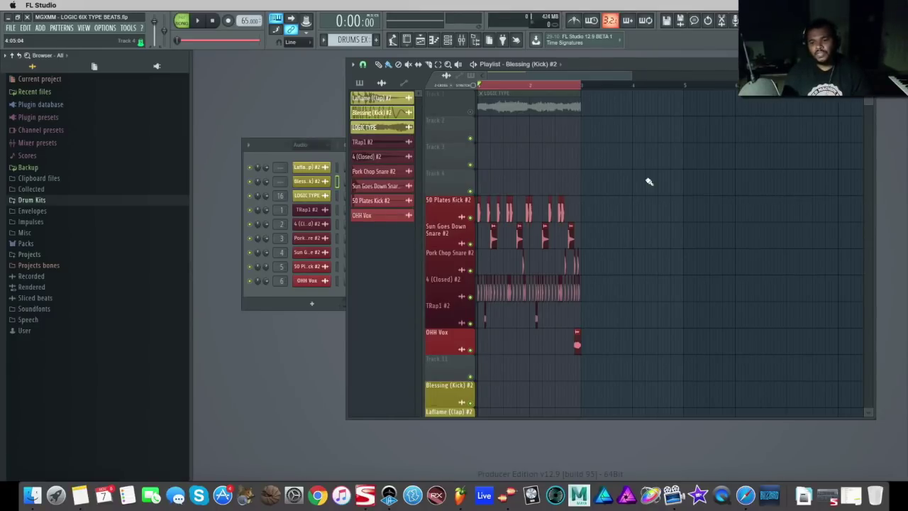
pyautogui.press('super+s')
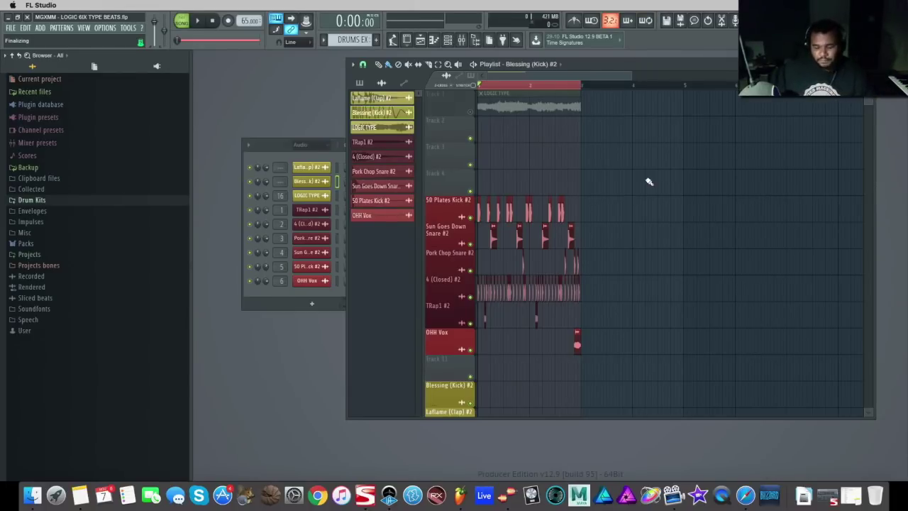
# Unmute the LOGIC TYPE sample on Track 1 and raise its mixer insert 16 volume slightly during playback.
pyautogui.click(470, 112)
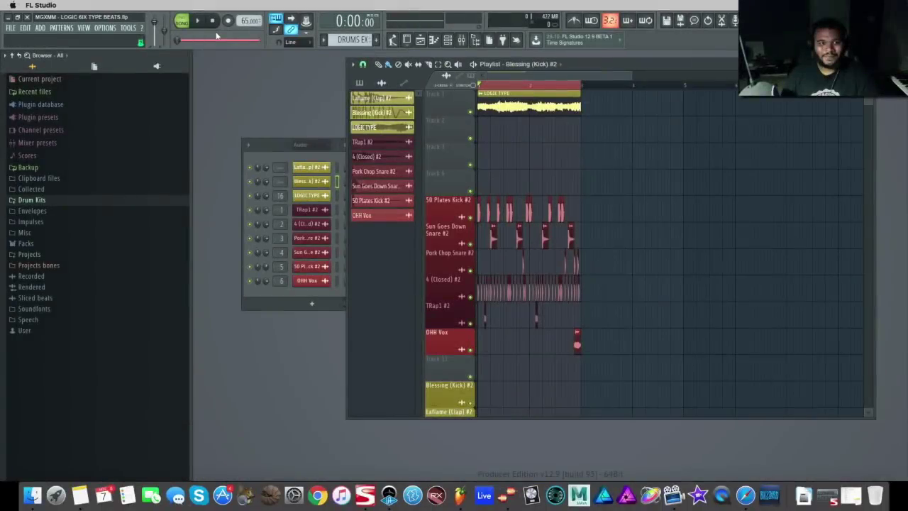
pyautogui.click(198, 21)
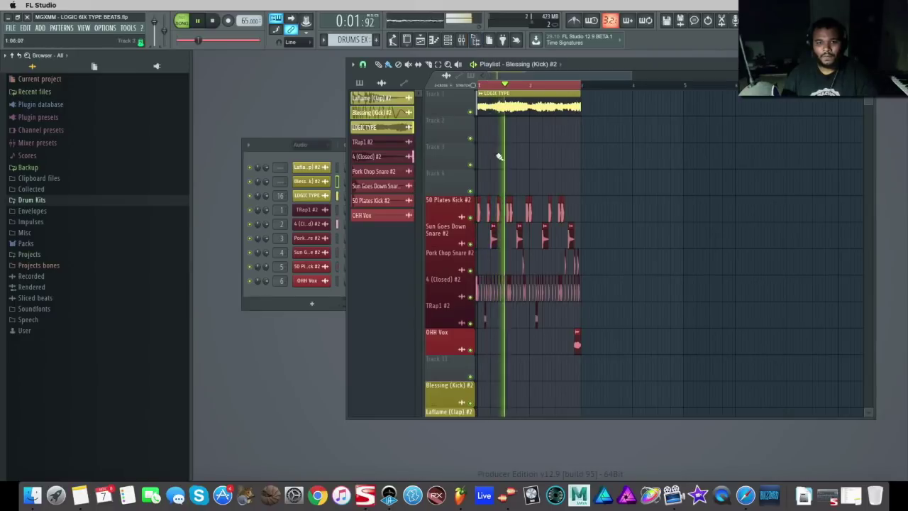
pyautogui.click(461, 39)
pyautogui.moveTo(597, 292); pyautogui.dragTo(597, 281)
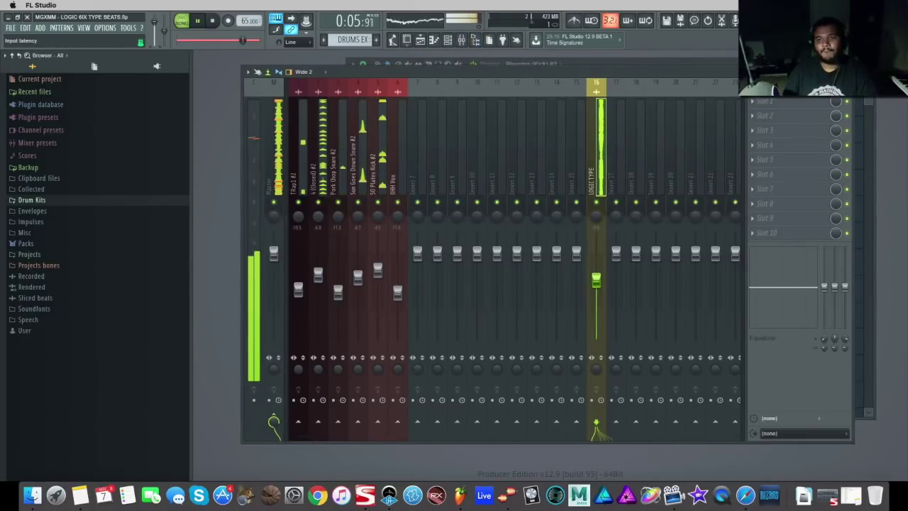
pyautogui.press('F9')
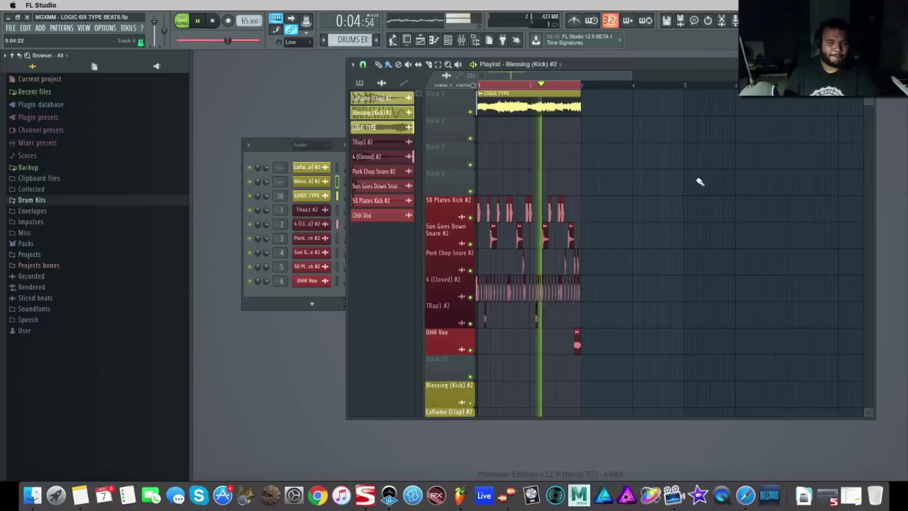
# Stop playback and lower the LOGIC TYPE sample's time-stretching pitch by 200 cents in its channel settings.
pyautogui.click(214, 22)
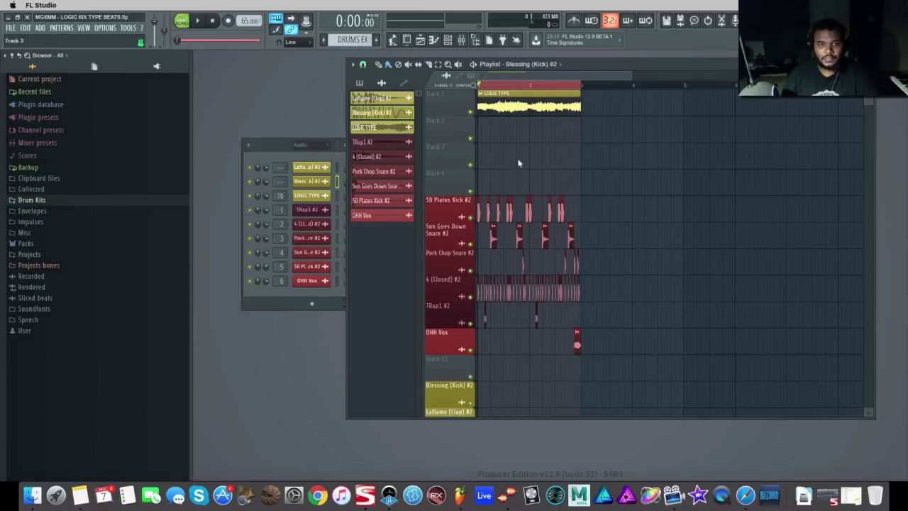
pyautogui.moveTo(581, 109)
pyautogui.mouseDown()
pyautogui.moveTo(665, 109)
pyautogui.moveTo(580, 106)
pyautogui.mouseUp()
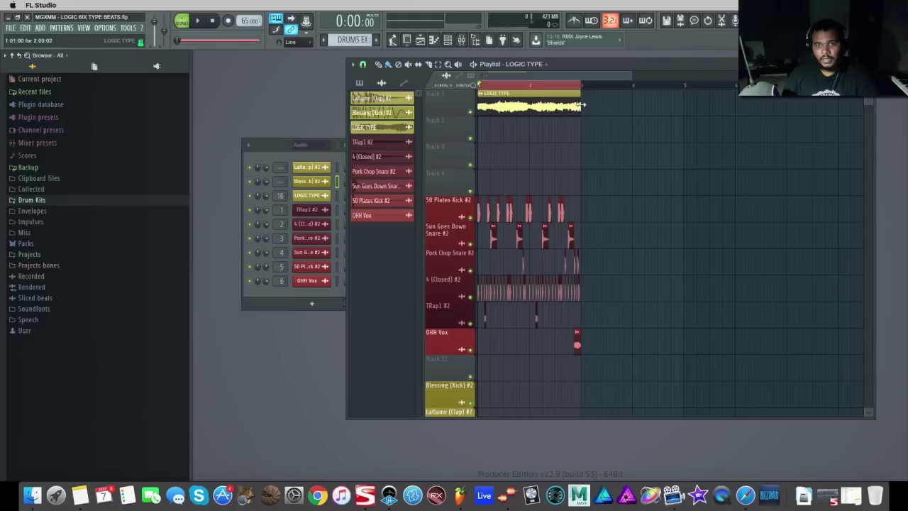
pyautogui.click(339, 159)
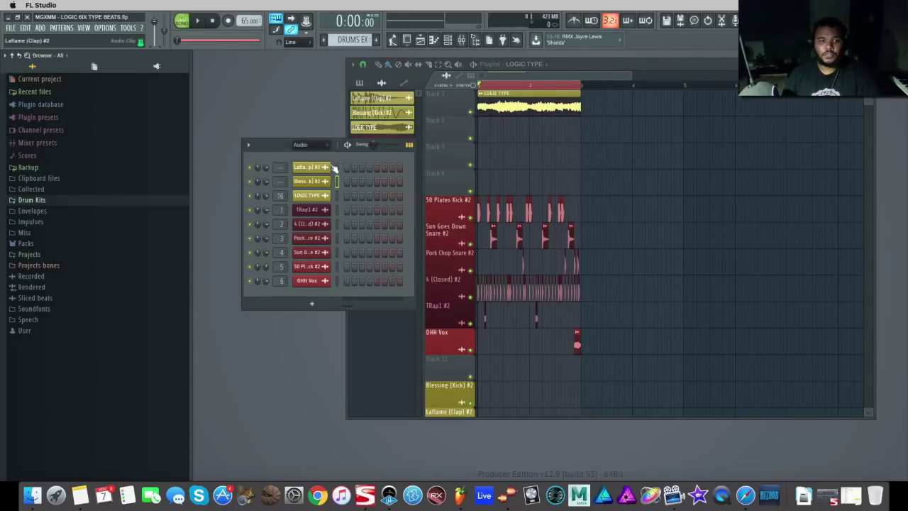
pyautogui.click(310, 196)
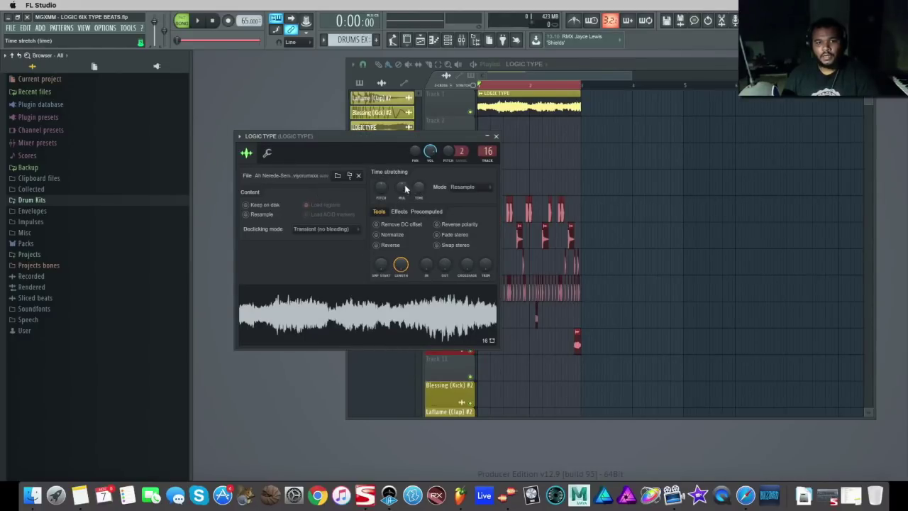
pyautogui.moveTo(381, 187); pyautogui.dragTo(381, 193)
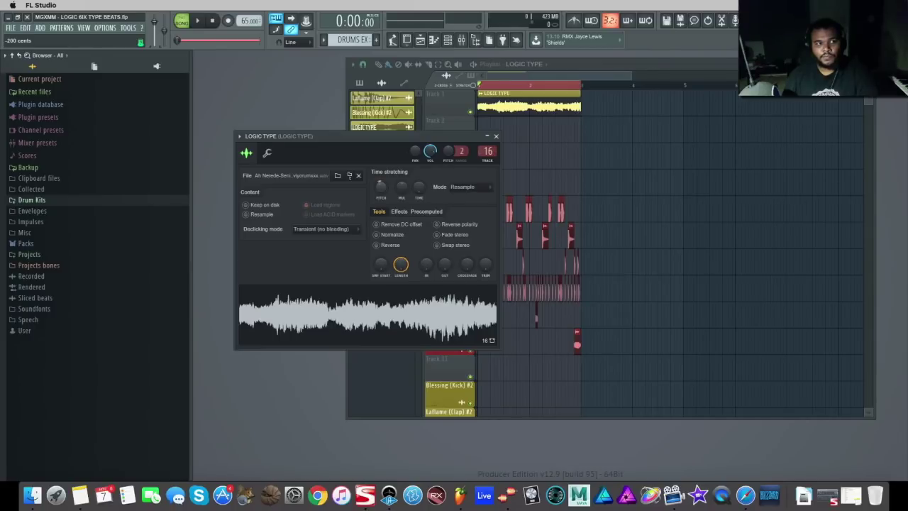
pyautogui.moveTo(382, 193); pyautogui.dragTo(382, 194)
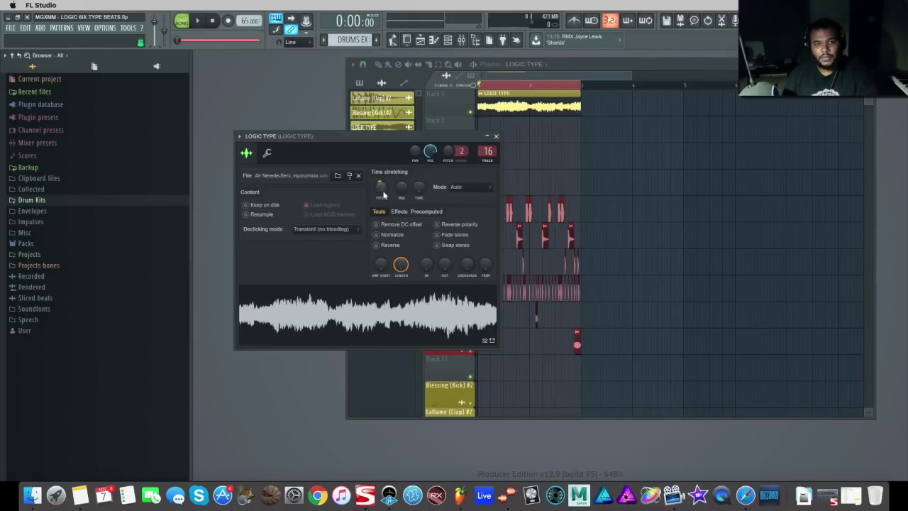
# Set the LOGIC TYPE sample's time-stretching mode to Stretch, then close its settings and audition the beat.
pyautogui.click(469, 191)
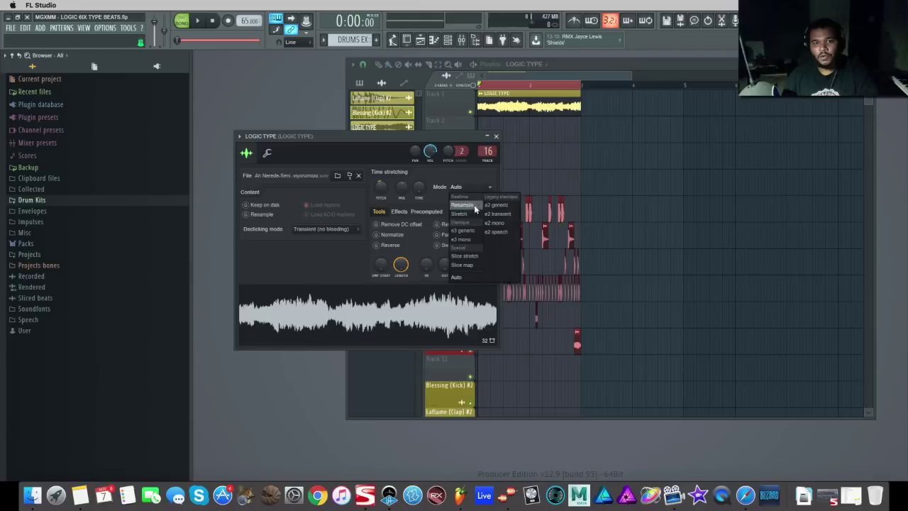
pyautogui.click(461, 211)
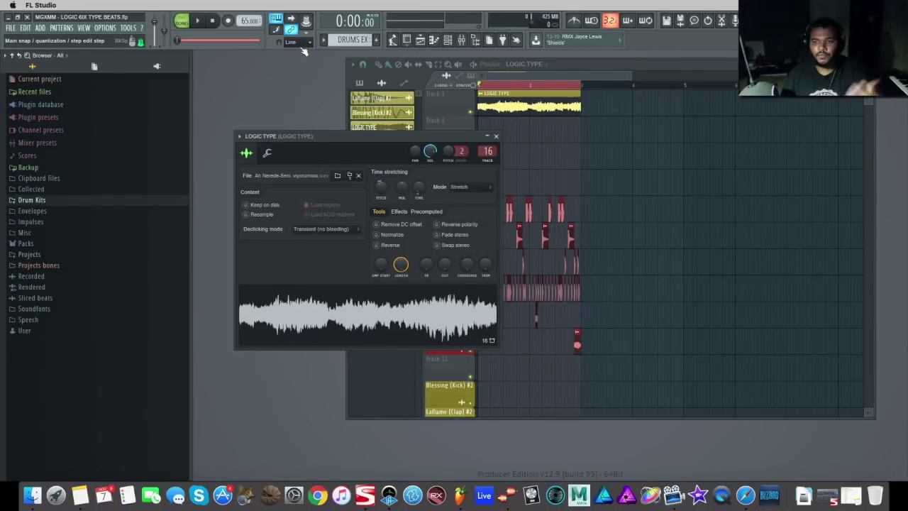
pyautogui.click(203, 22)
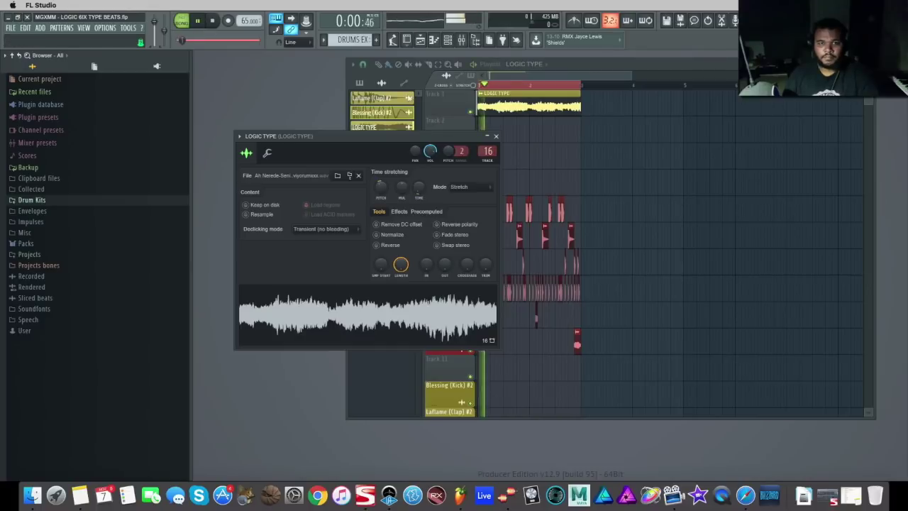
pyautogui.click(496, 136)
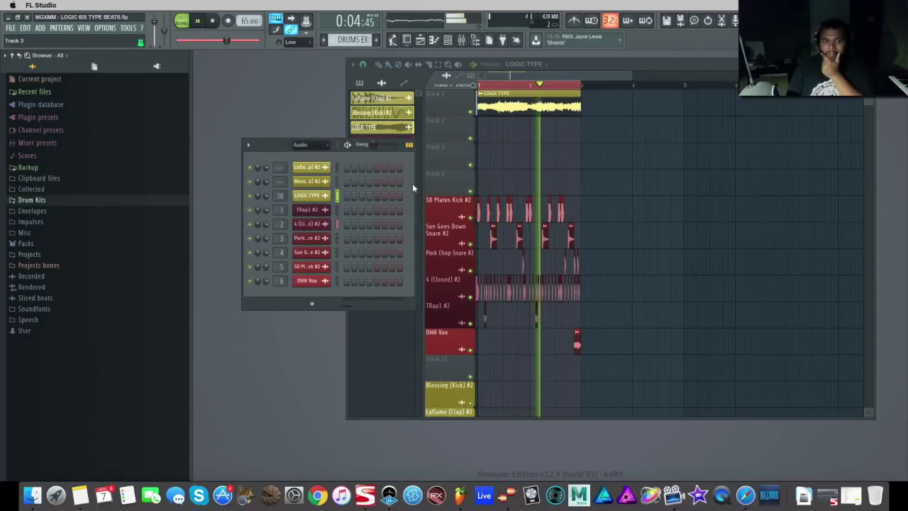
pyautogui.click(214, 21)
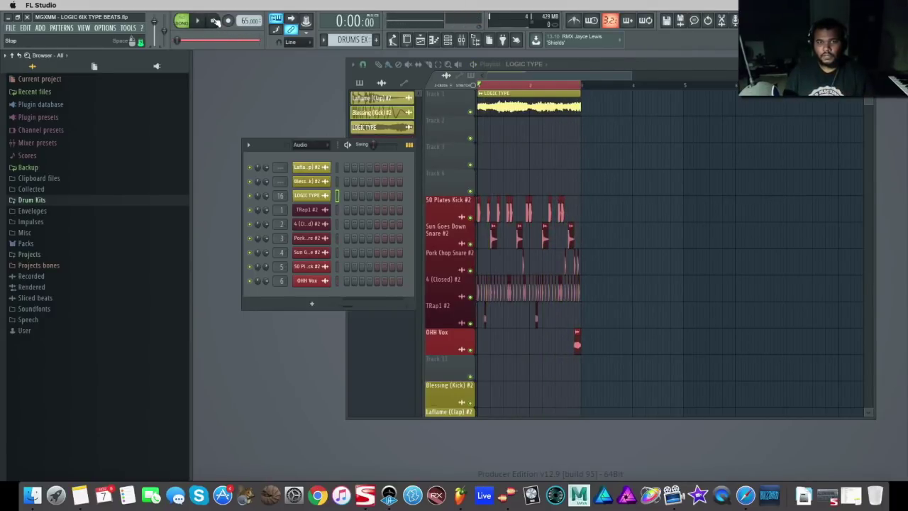
# Cut the low band of the LOGIC TYPE insert's mixer equalizer all the way down and audition the beat.
pyautogui.click(462, 41)
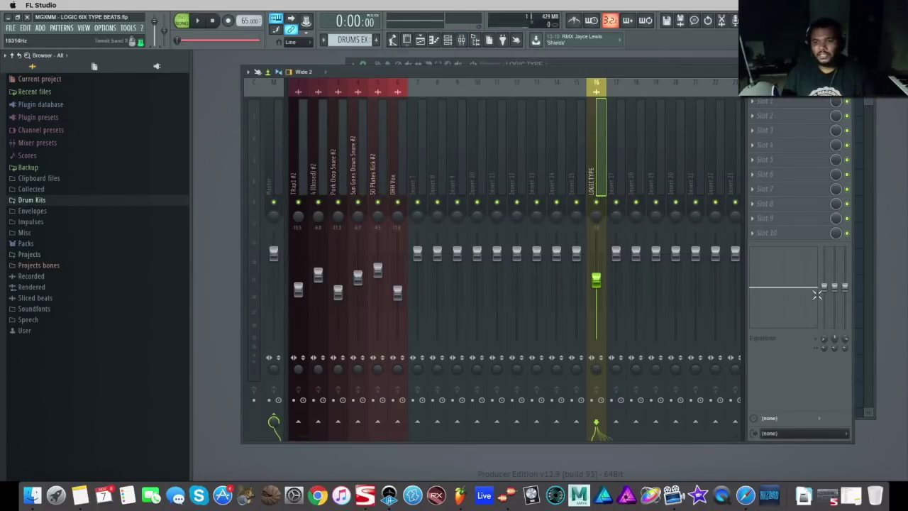
pyautogui.moveTo(825, 288); pyautogui.dragTo(823, 342)
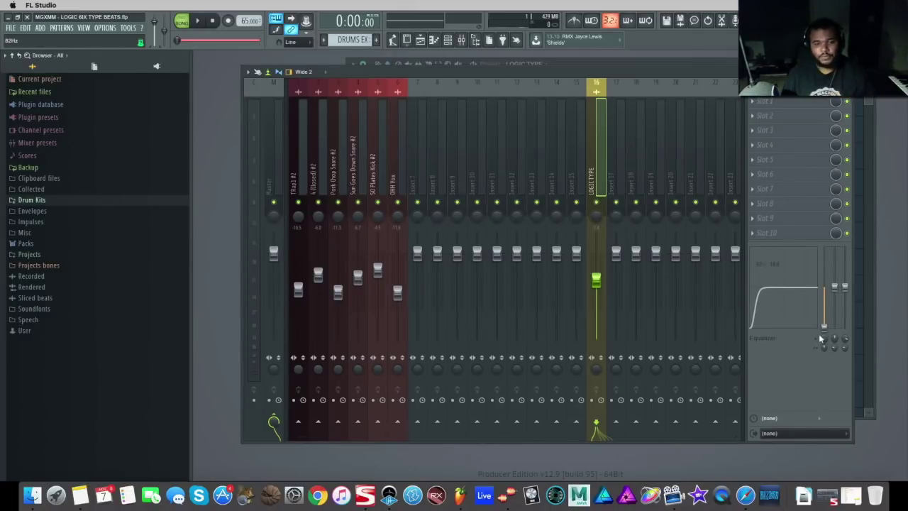
pyautogui.press('space')
pyautogui.press('space')
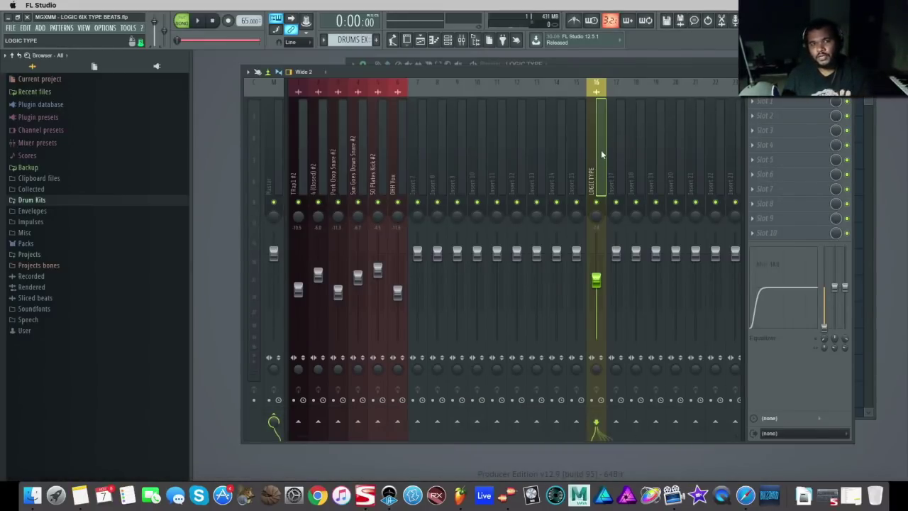
# Rename the 50 Plates Kick #2 mixer insert to KICK and save the project.
pyautogui.rightClick(377, 172)
pyautogui.click(436, 92)
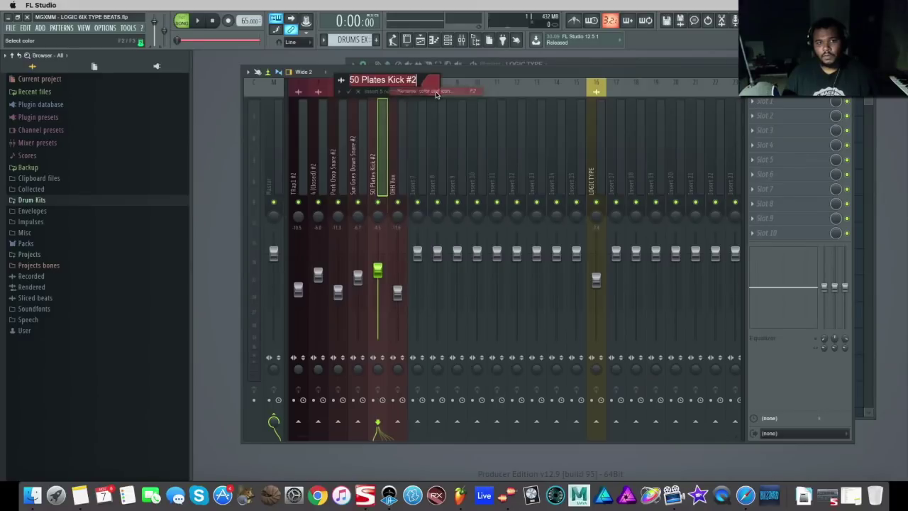
pyautogui.press('BackSpace')
pyautogui.write('KICK')
pyautogui.press('Return')
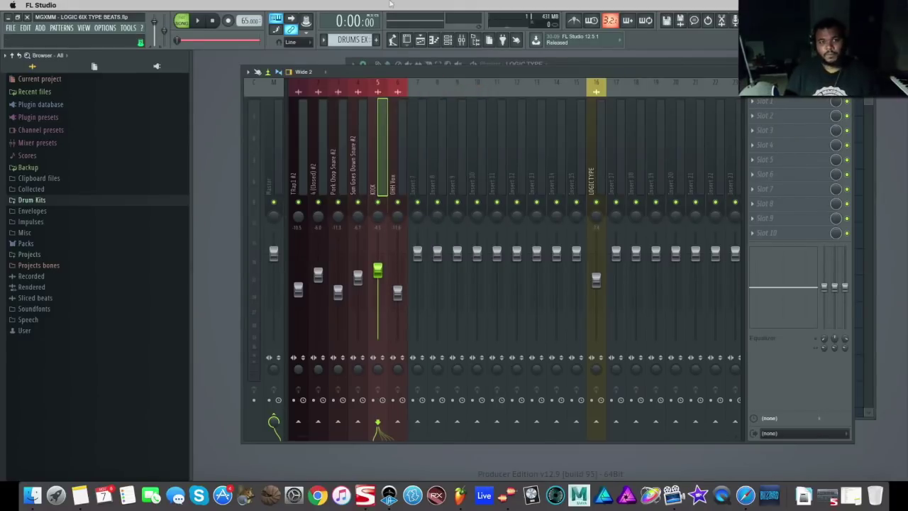
pyautogui.click(10, 27)
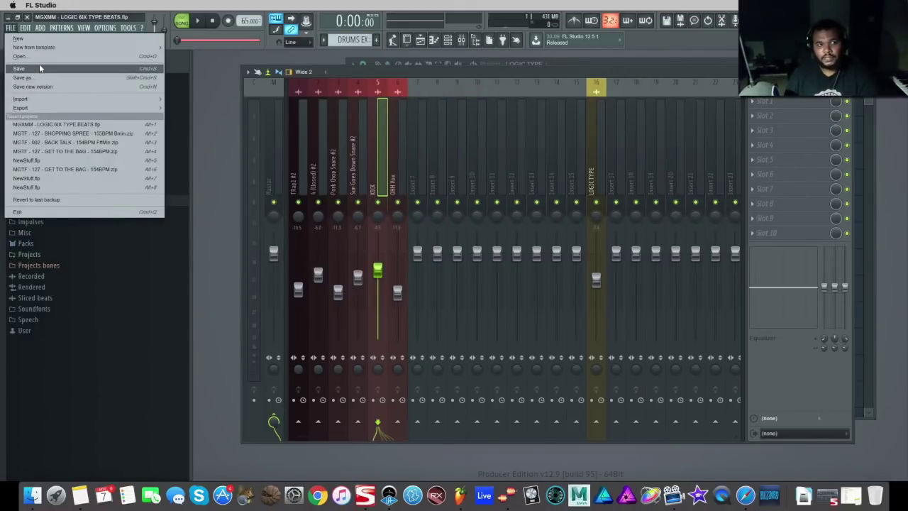
pyautogui.click(40, 68)
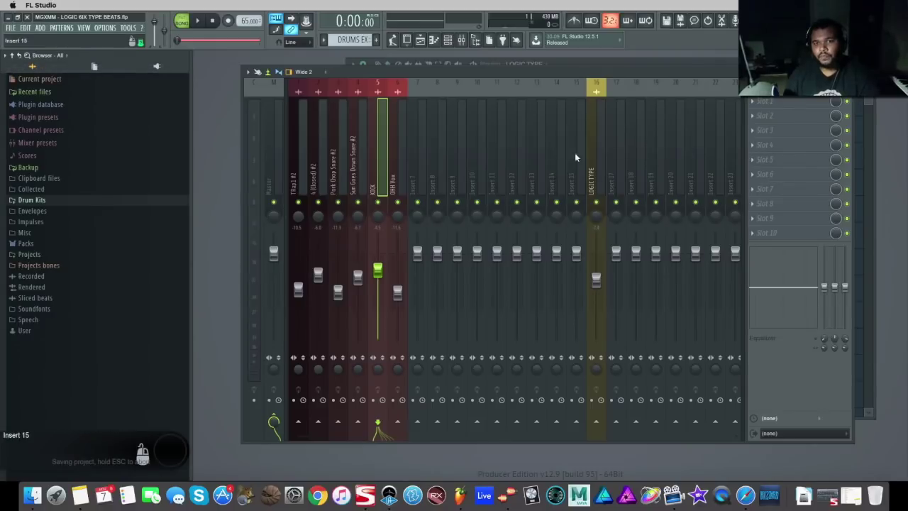
# Sidechain the KICK mixer insert to the LOGIC TYPE insert.
pyautogui.click(596, 156)
pyautogui.click(374, 178)
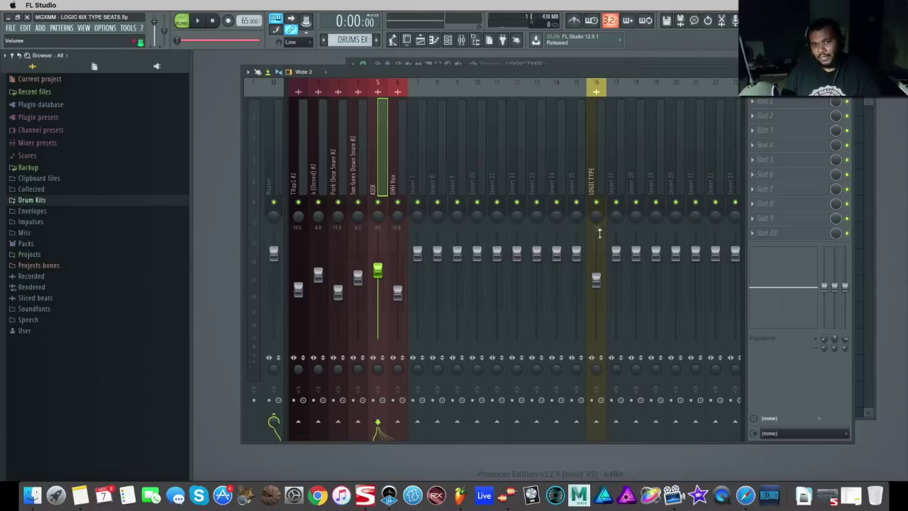
pyautogui.rightClick(597, 423)
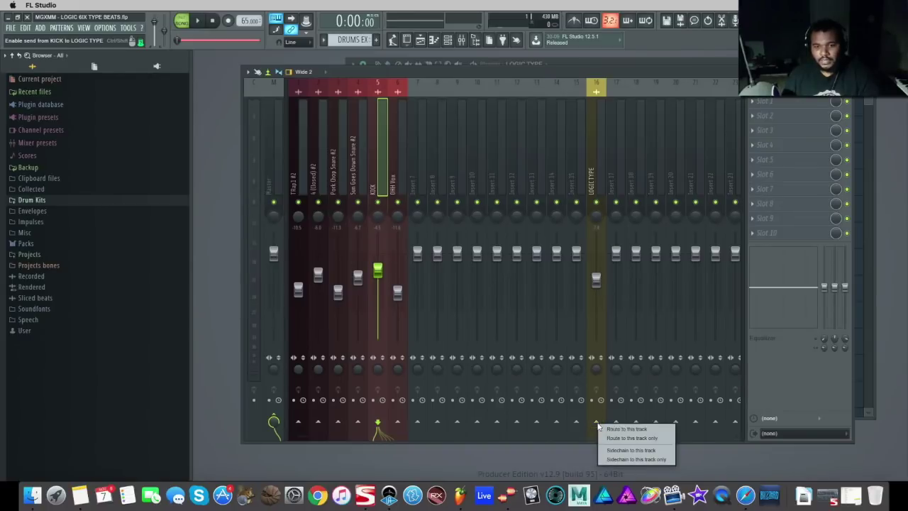
pyautogui.click(632, 450)
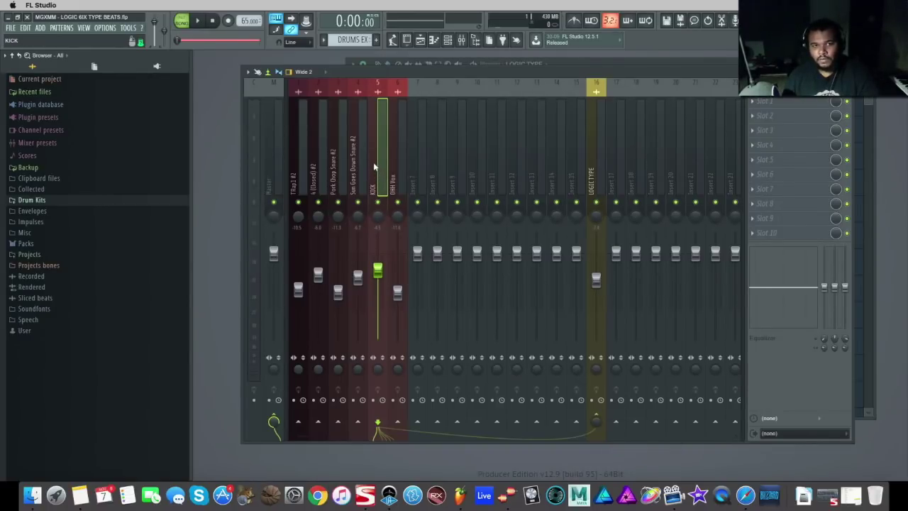
# Load Fruity Limiter in slot 1 of the LOGIC TYPE insert and set it to compressor mode with sidechain input 1.
pyautogui.click(593, 152)
pyautogui.click(761, 103)
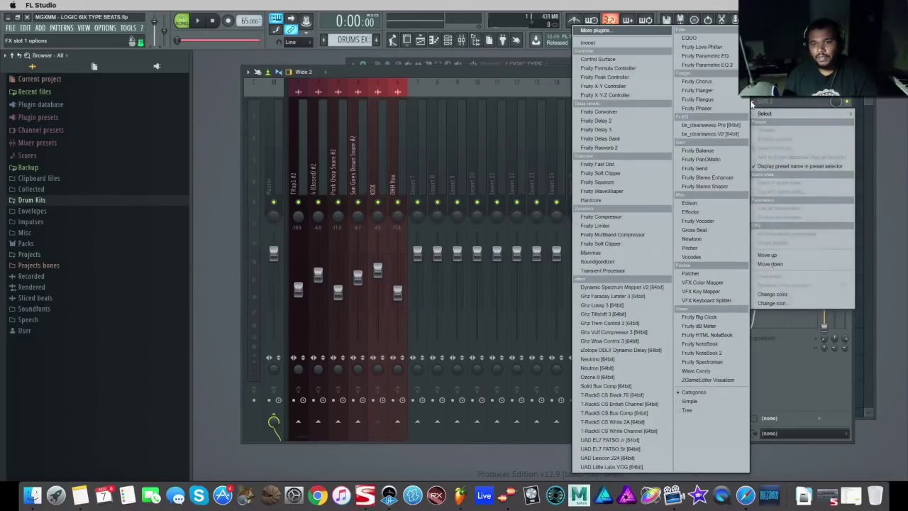
pyautogui.click(614, 226)
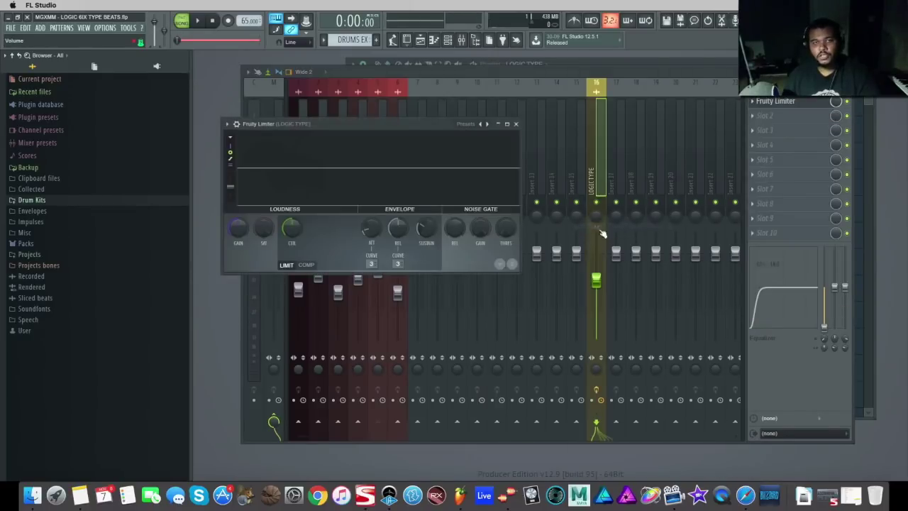
pyautogui.click(306, 264)
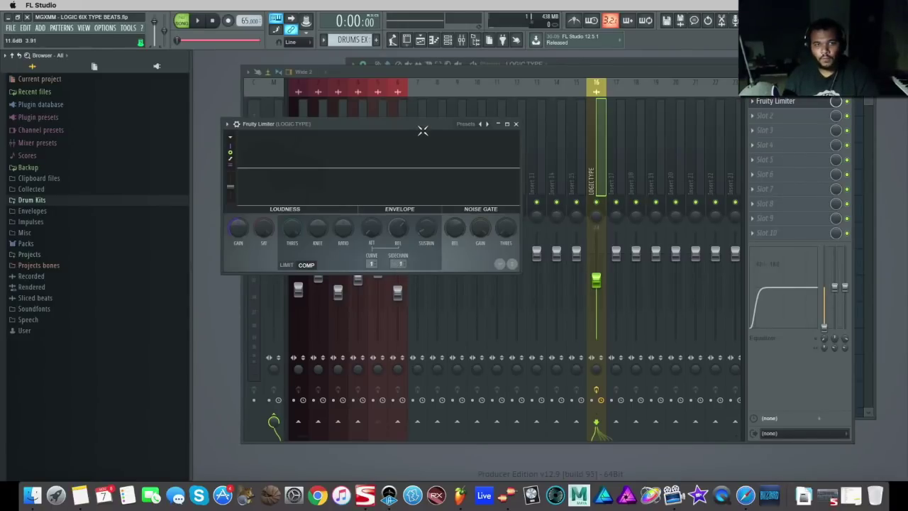
pyautogui.moveTo(433, 132); pyautogui.dragTo(658, 165)
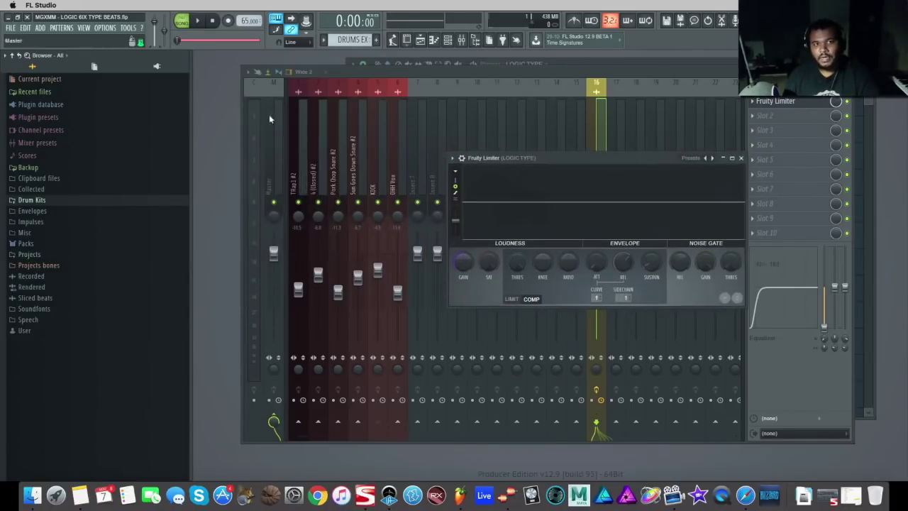
# Solo the KICK insert with its linked LOGIC TYPE insert, reopen the Fruity Limiter and start playback.
pyautogui.rightClick(377, 203)
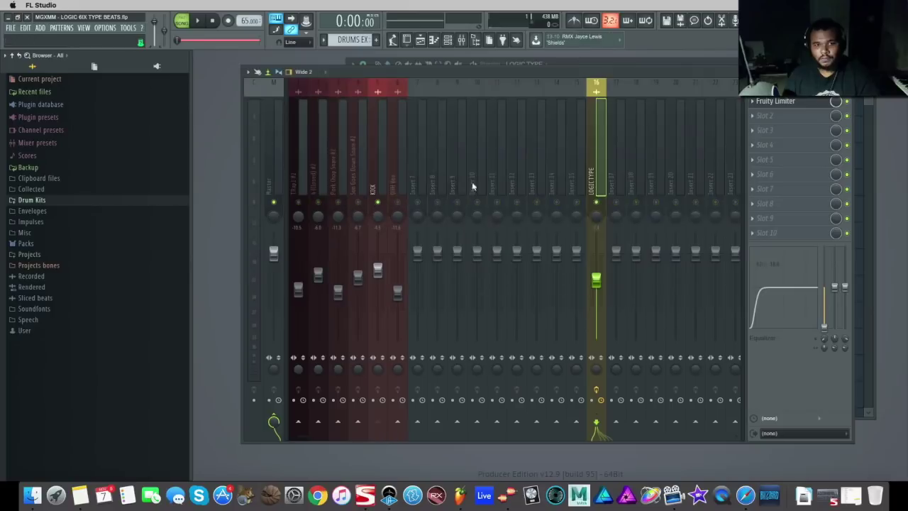
pyautogui.click(781, 103)
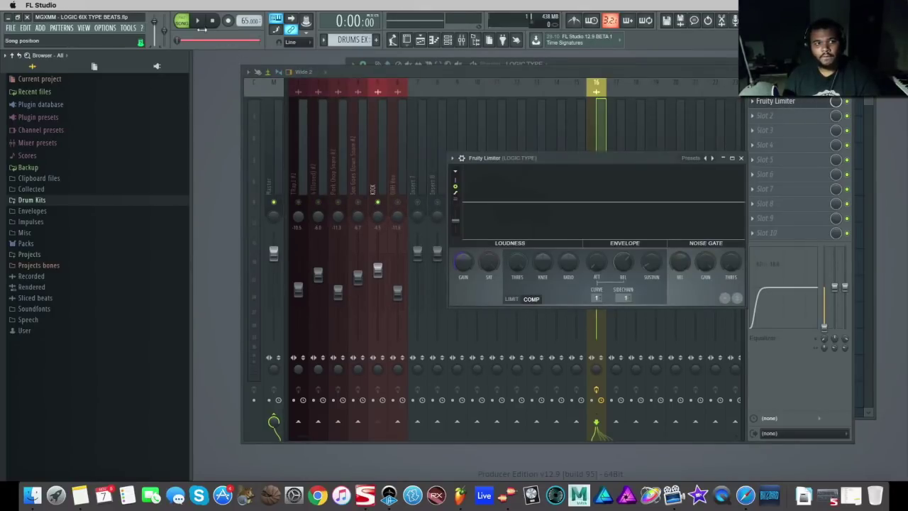
pyautogui.press('space')
pyautogui.moveTo(605, 157); pyautogui.dragTo(532, 154)
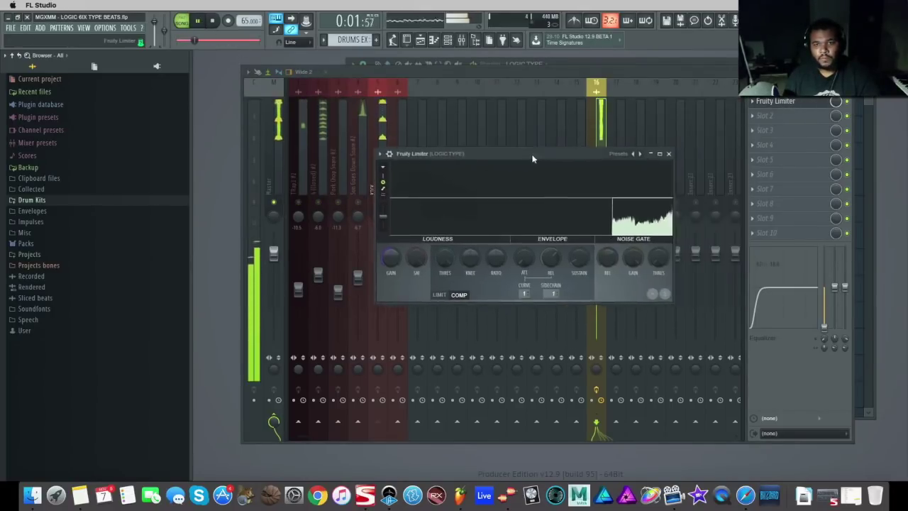
# Lower the Fruity Limiter's compressor threshold and set its ratio to about 4.4:1 during playback.
pyautogui.moveTo(444, 264); pyautogui.dragTo(444, 287)
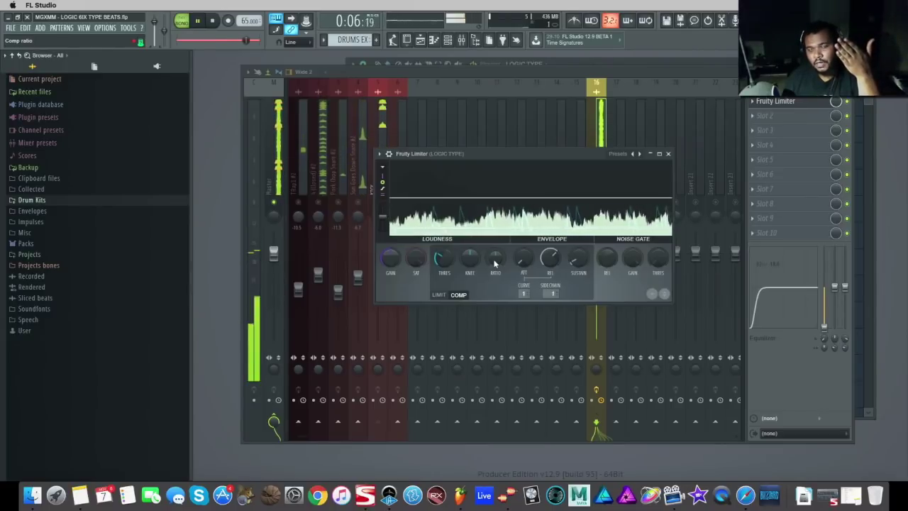
pyautogui.moveTo(495, 263); pyautogui.dragTo(495, 245)
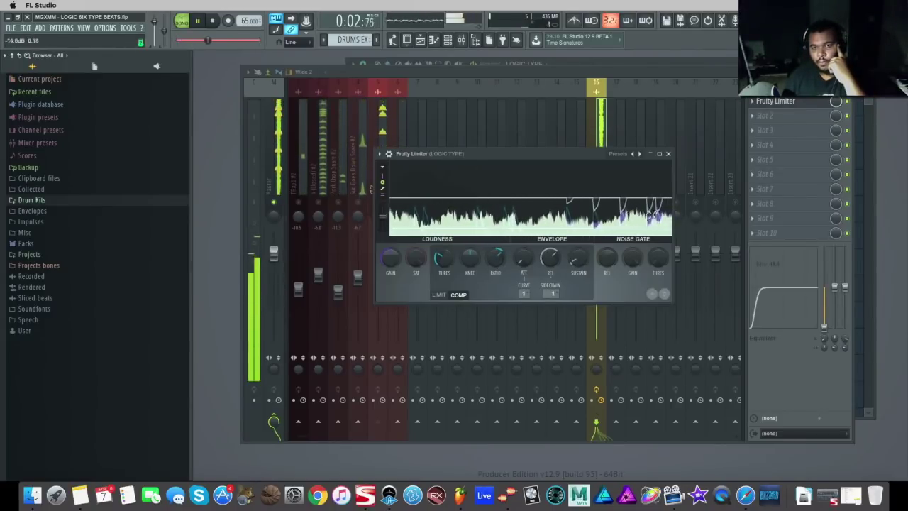
pyautogui.moveTo(496, 261); pyautogui.dragTo(496, 252)
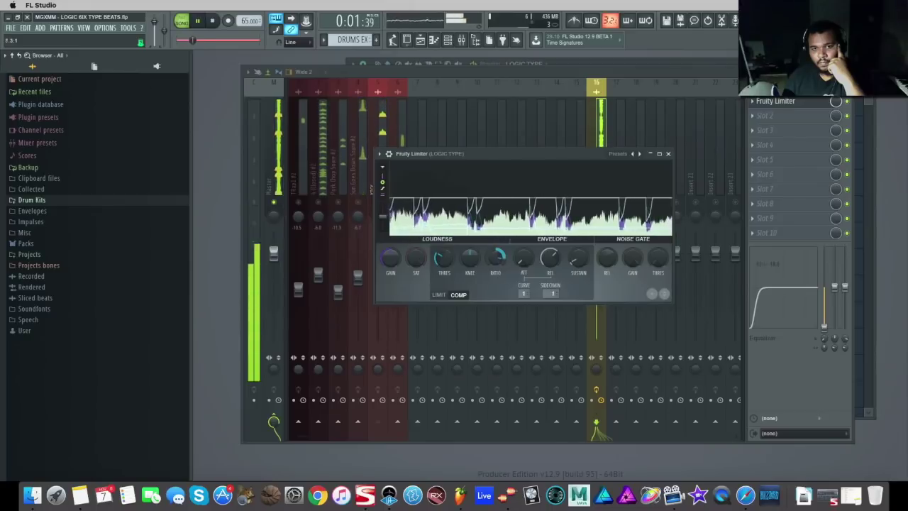
pyautogui.moveTo(500, 272); pyautogui.dragTo(500, 269)
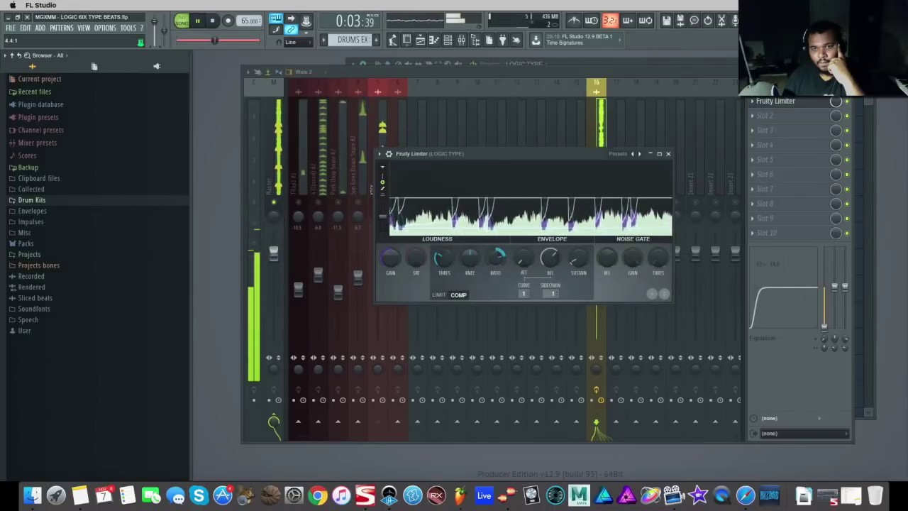
# Lower the compressor threshold further to deepen the ducking, then close the Fruity Limiter and stop playback.
pyautogui.moveTo(444, 260)
pyautogui.mouseDown()
pyautogui.moveTo(444, 290)
pyautogui.moveTo(445, 266)
pyautogui.mouseUp()
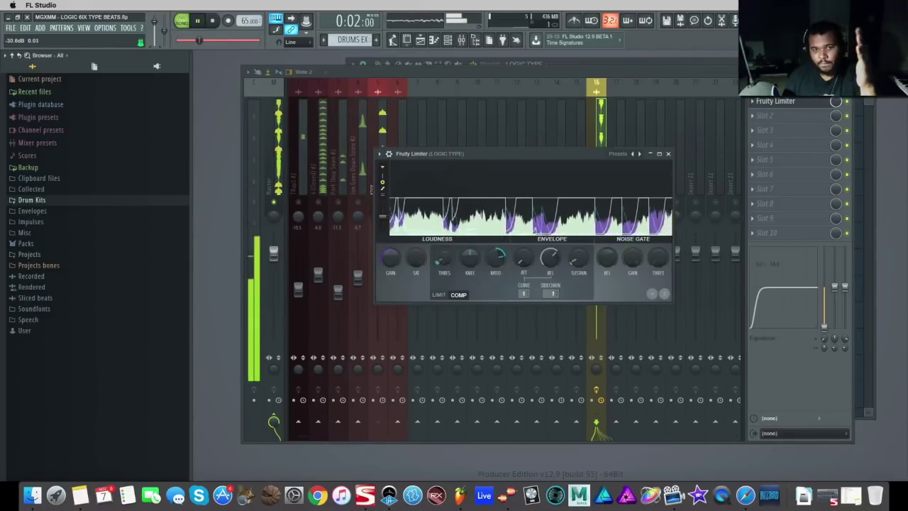
pyautogui.moveTo(441, 269); pyautogui.dragTo(445, 269)
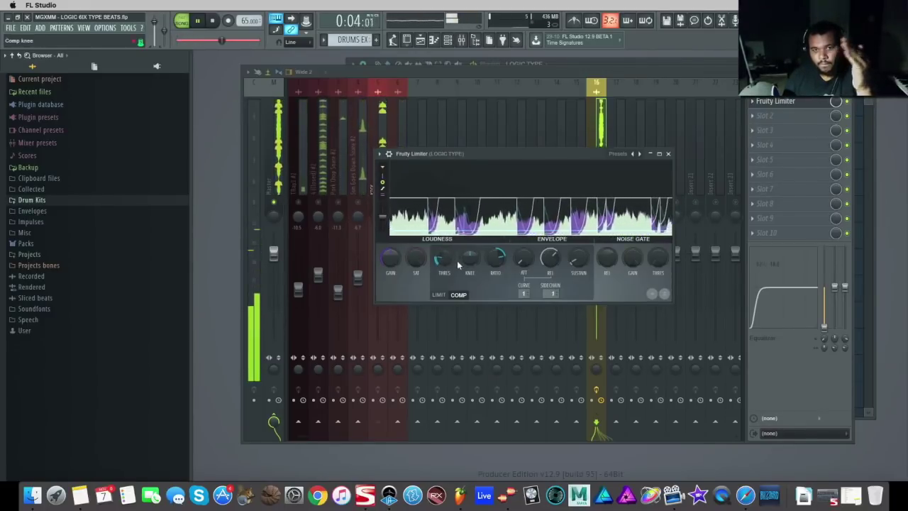
pyautogui.click(668, 154)
pyautogui.click(220, 24)
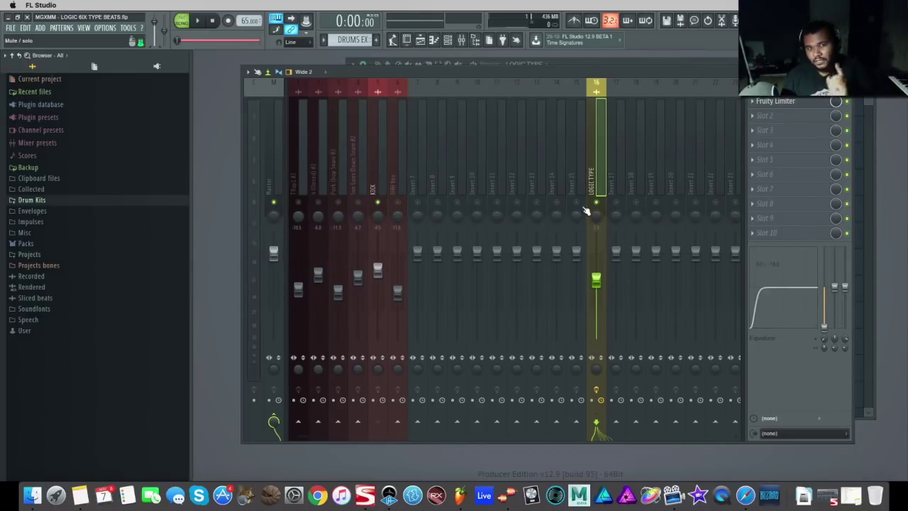
# Solo the KICK insert, mute LOGIC TYPE and enable the 4 (Closed) #2 hi-hat insert while auditioning the loop.
pyautogui.rightClick(379, 204)
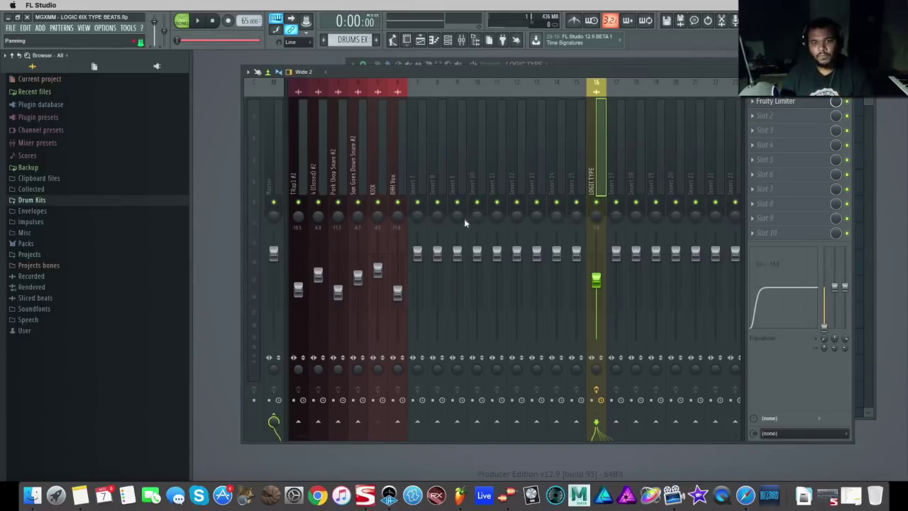
pyautogui.rightClick(378, 205)
pyautogui.press('space')
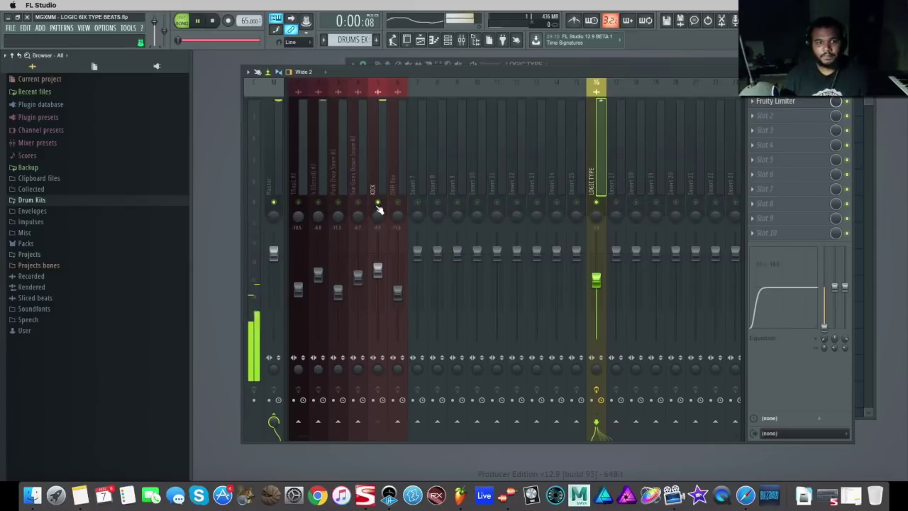
pyautogui.click(597, 203)
pyautogui.click(359, 203)
pyautogui.click(358, 203)
pyautogui.click(319, 203)
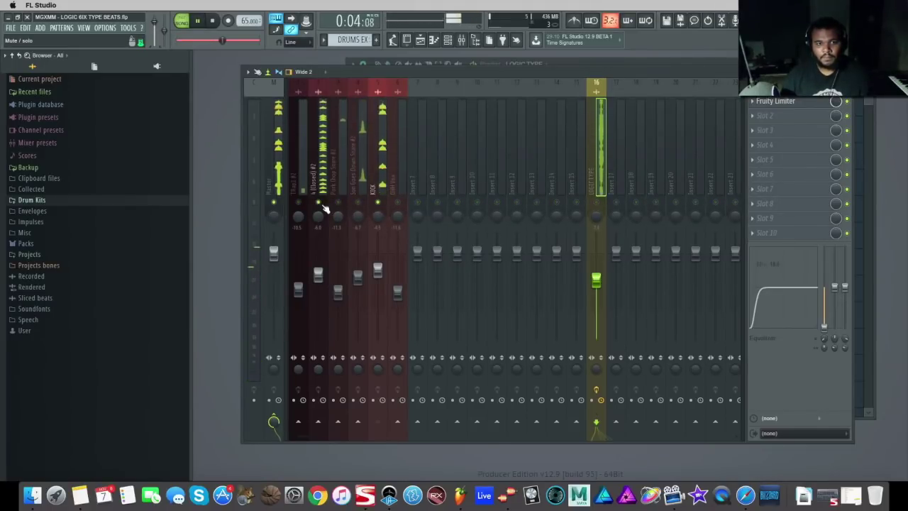
pyautogui.press('space')
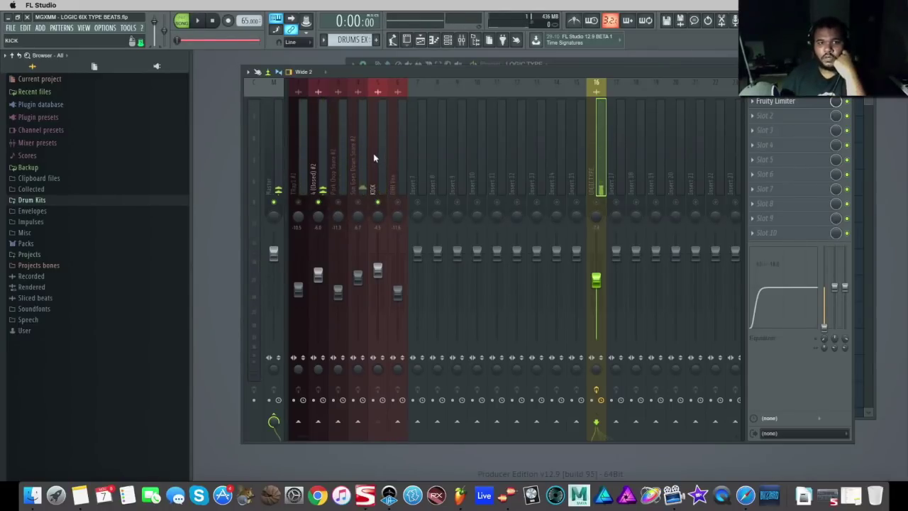
# Load Fruity Peak Controller in slot 1 of the KICK insert and move its window clear of the kick and hi-hat faders.
pyautogui.click(374, 151)
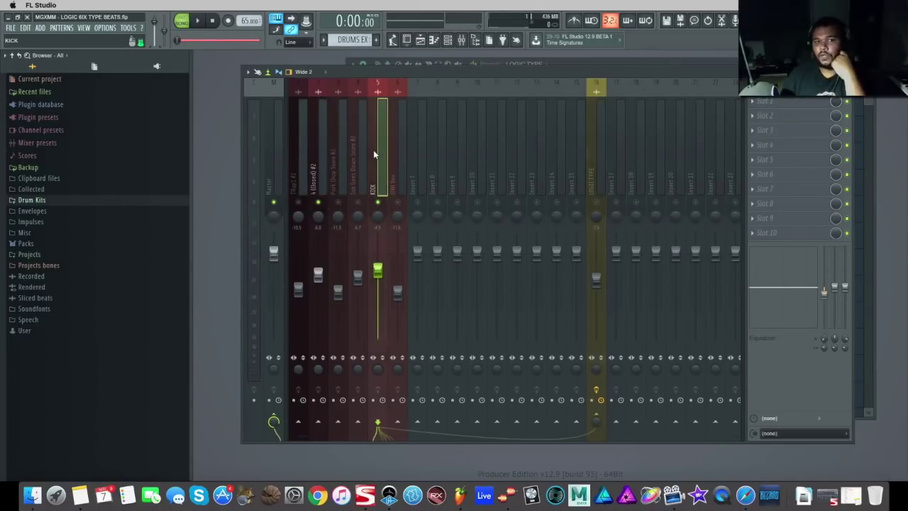
pyautogui.click(753, 101)
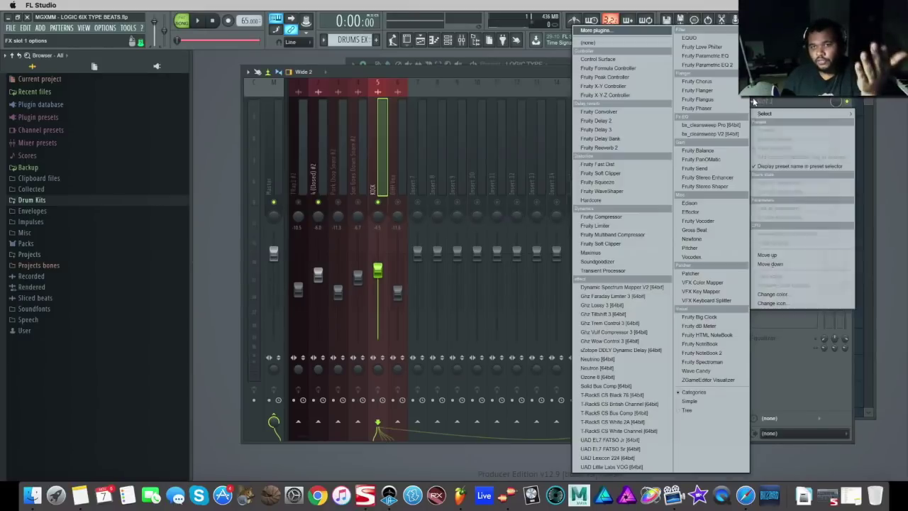
pyautogui.click(605, 77)
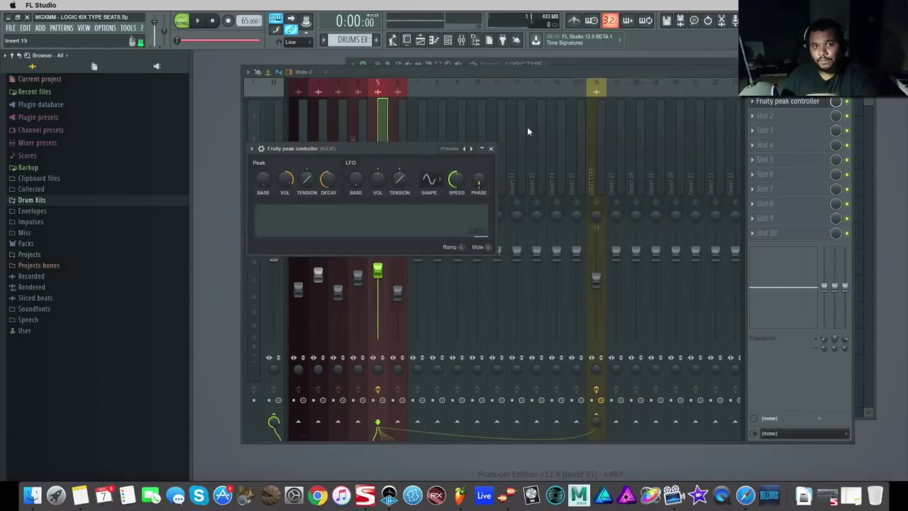
pyautogui.moveTo(415, 147); pyautogui.dragTo(611, 163)
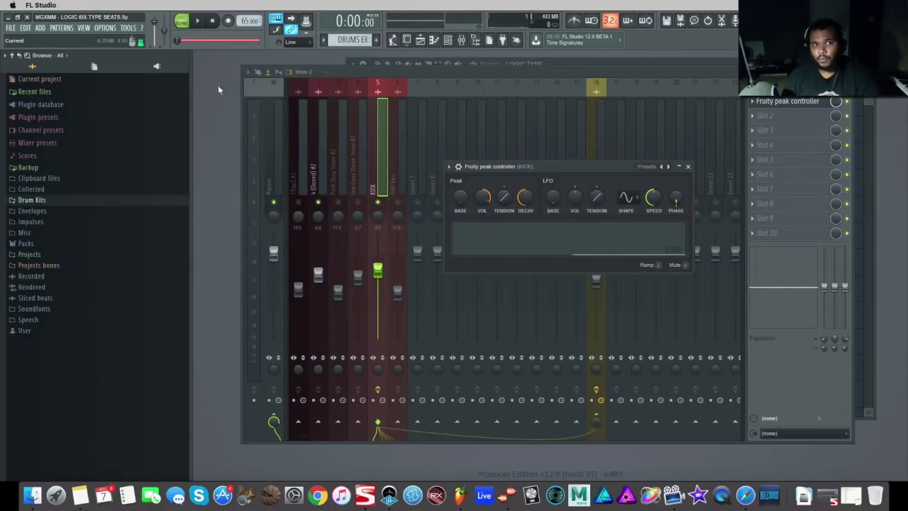
# Play the loop to examine the kick's peak envelope, stop playback and close the peak controller.
pyautogui.press('space')
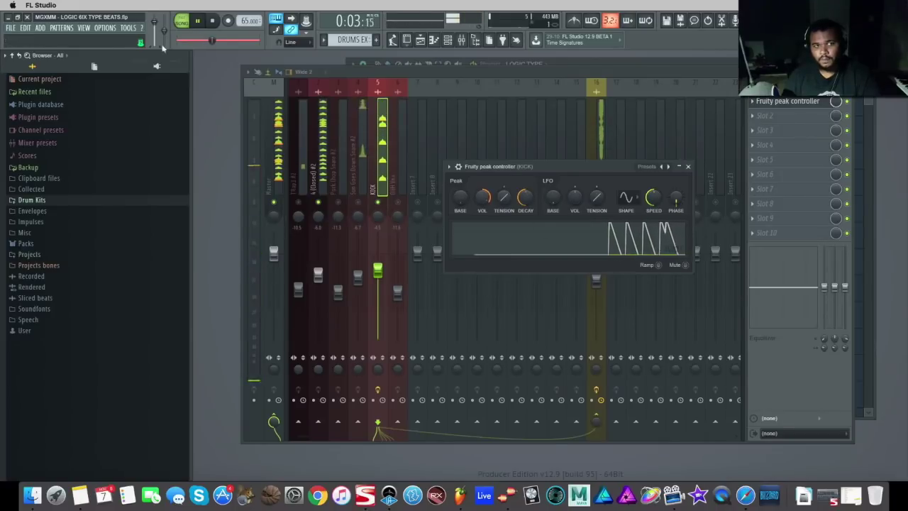
pyautogui.click(211, 23)
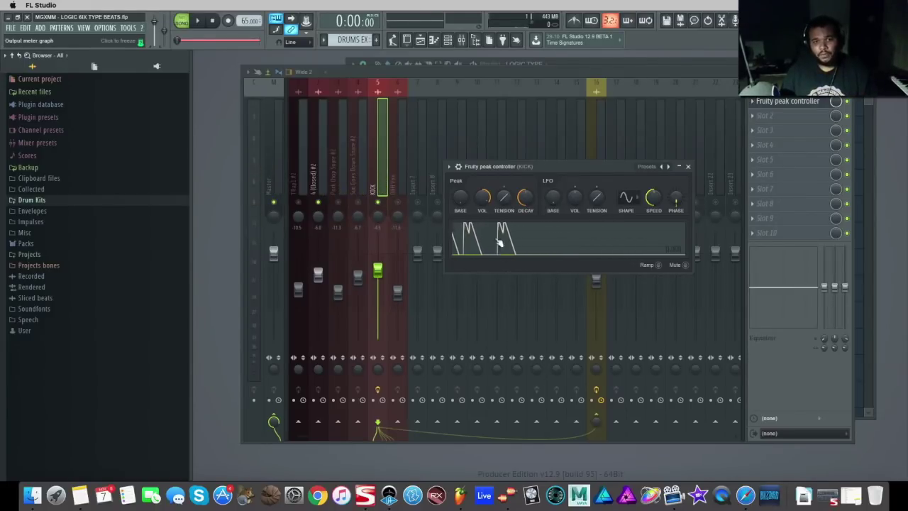
pyautogui.click(687, 166)
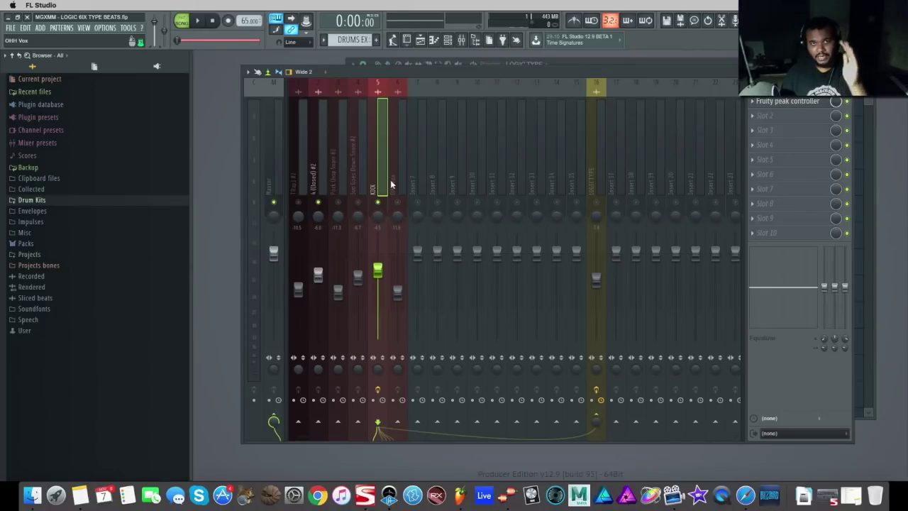
# Link the 4 (Closed) #2 volume fader to Peak ctrl - Peak with the Inverted mapping formula and audition the result.
pyautogui.click(315, 173)
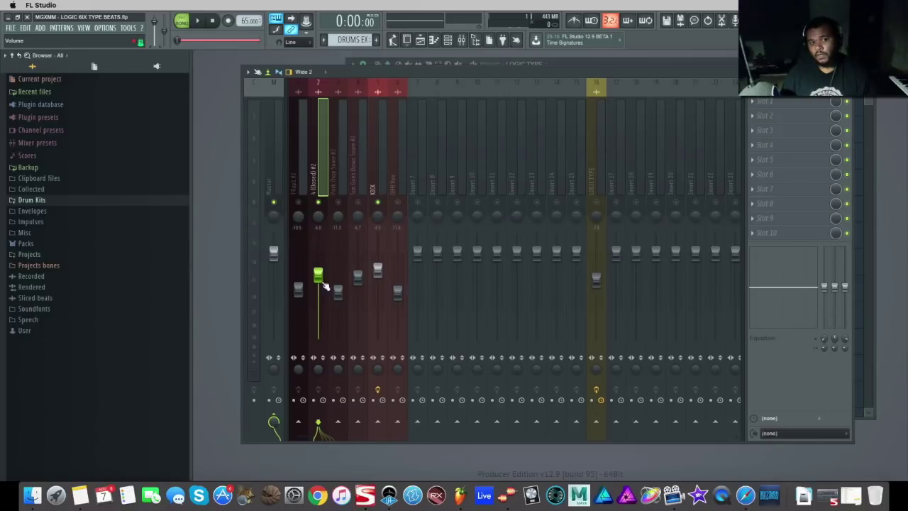
pyautogui.rightClick(318, 277)
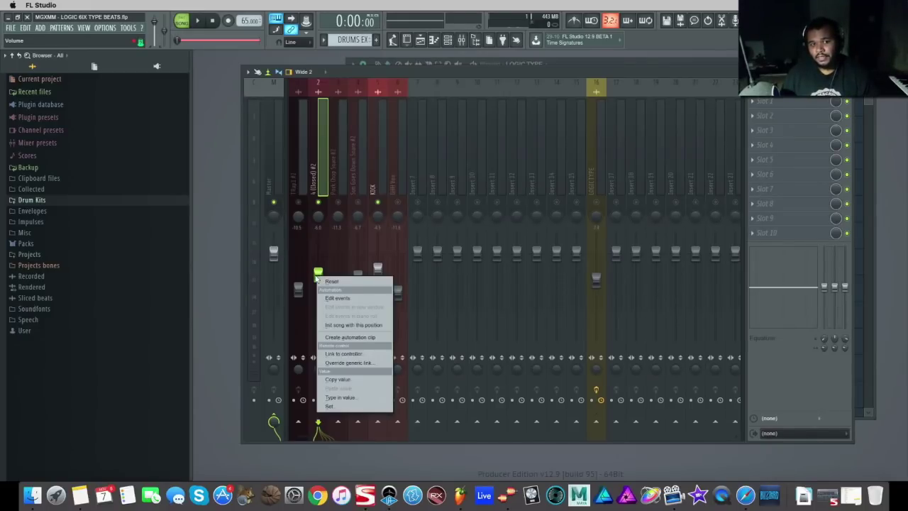
pyautogui.click(343, 354)
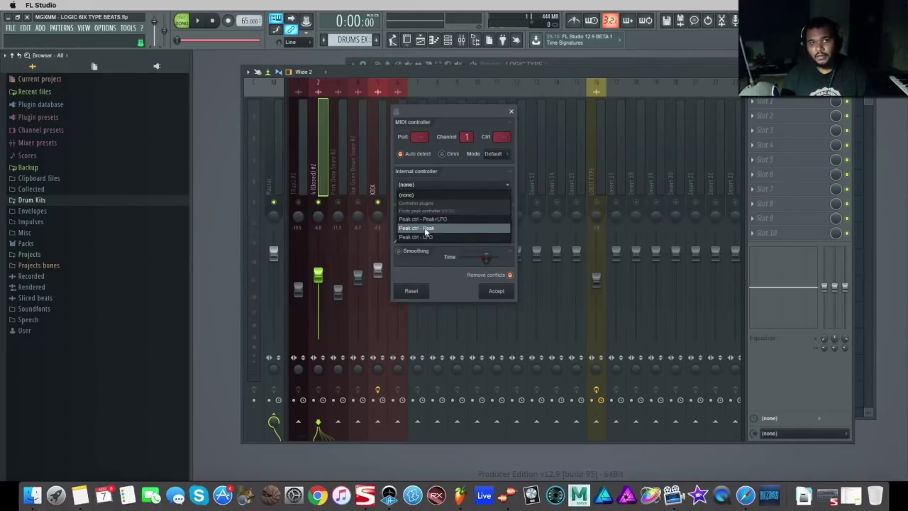
pyautogui.click(426, 230)
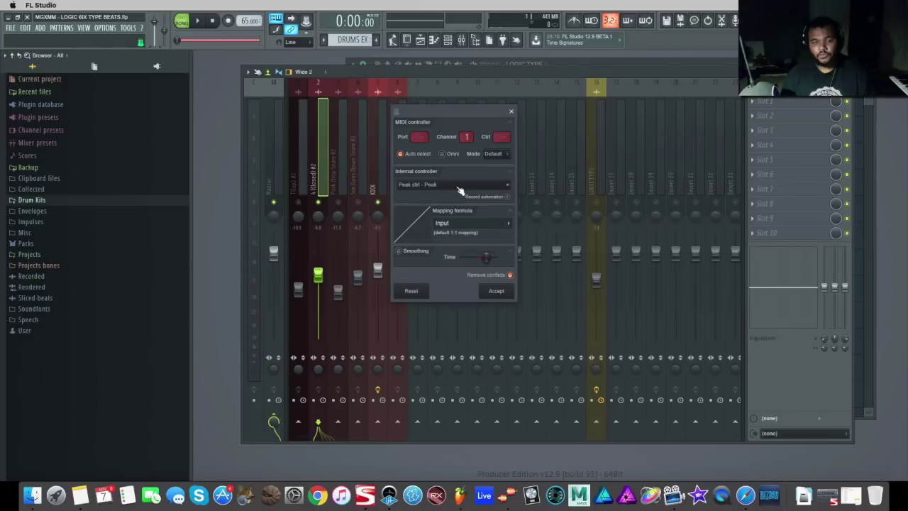
pyautogui.click(508, 225)
pyautogui.click(526, 251)
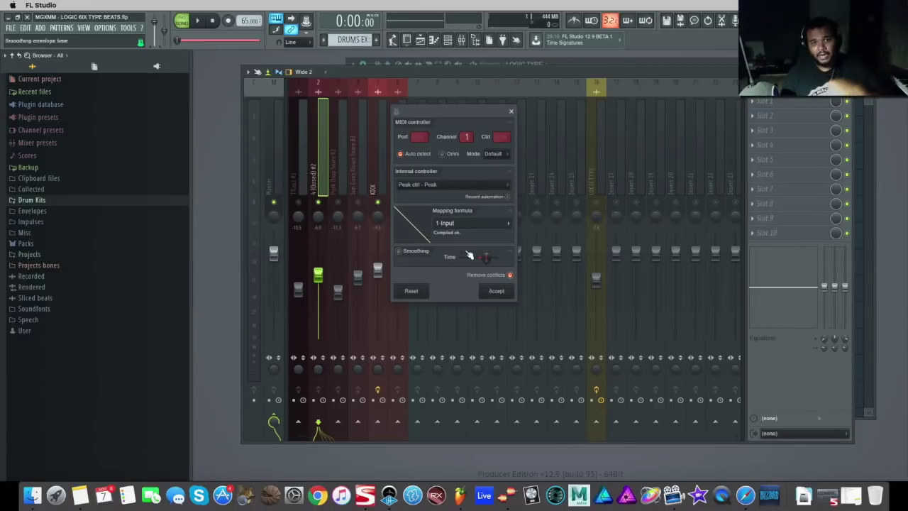
pyautogui.click(509, 224)
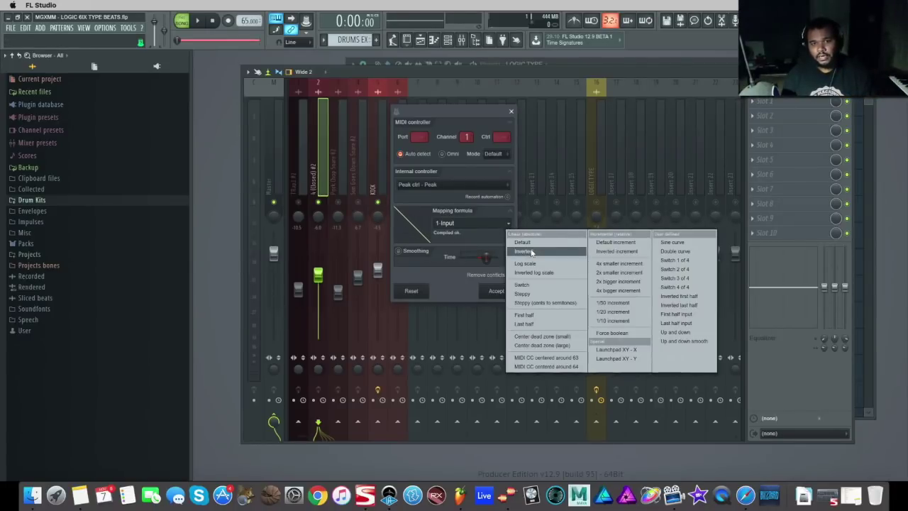
pyautogui.click(531, 252)
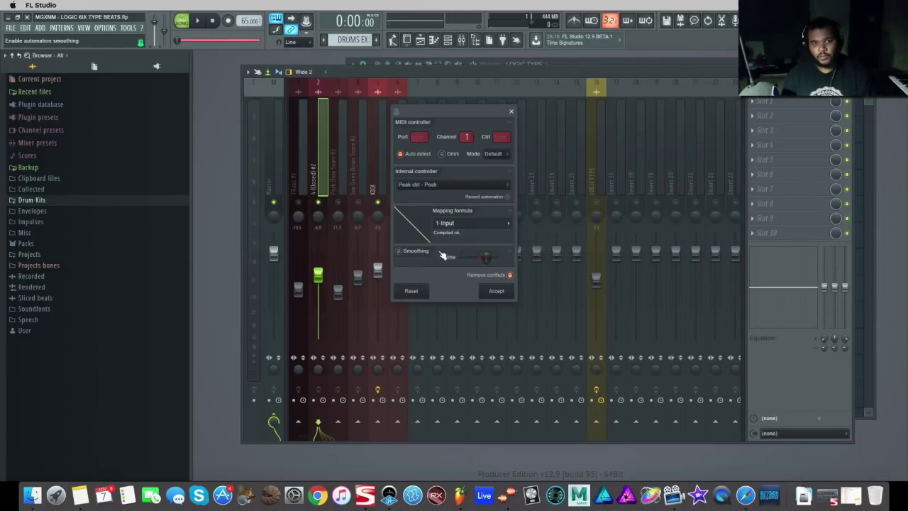
pyautogui.click(497, 291)
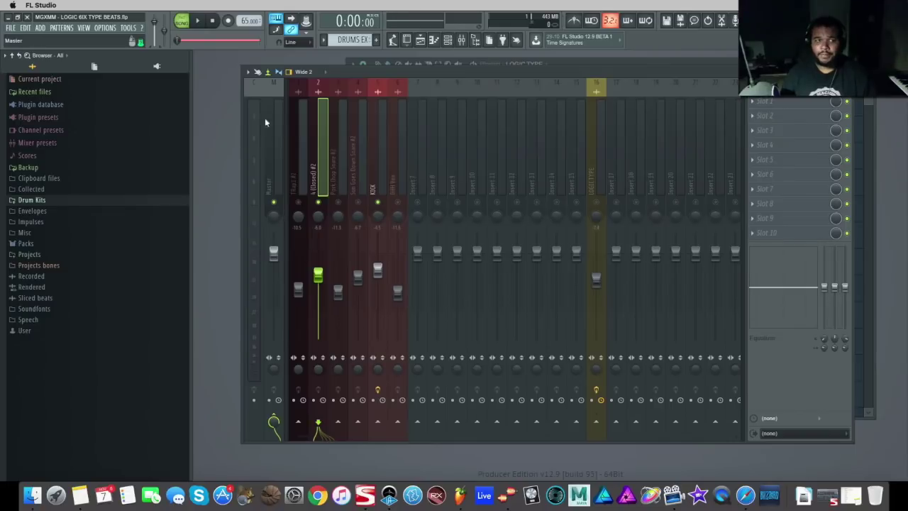
pyautogui.click(205, 29)
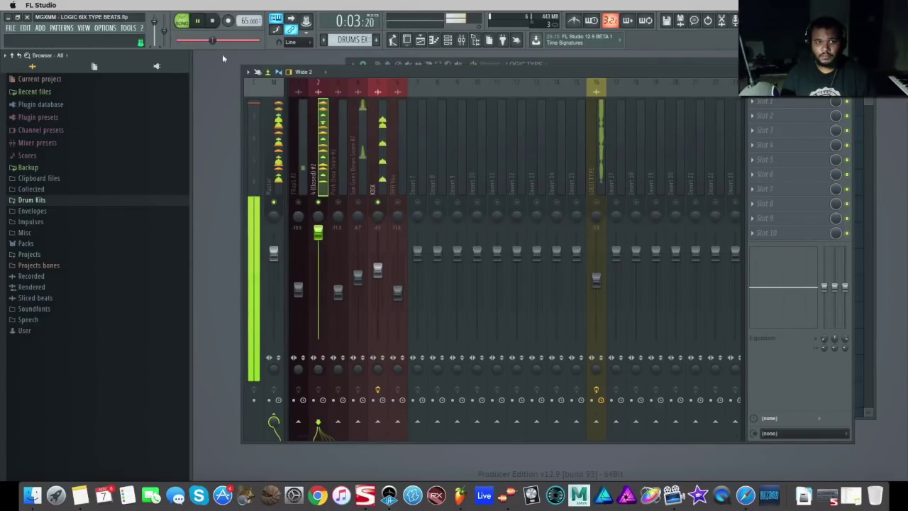
pyautogui.click(214, 20)
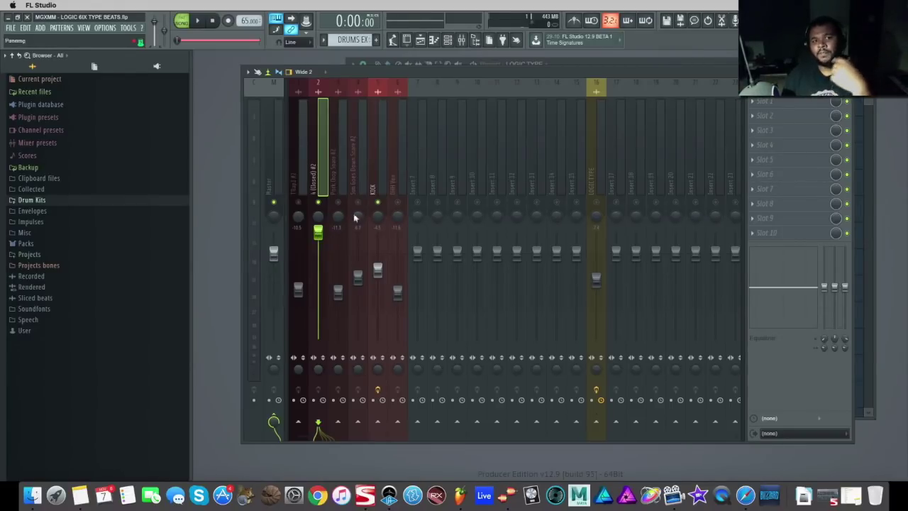
# Reopen the KICK insert's peak controller and adjust the Peak base during playback, trying 80% before settling on a moderate level.
pyautogui.click(372, 187)
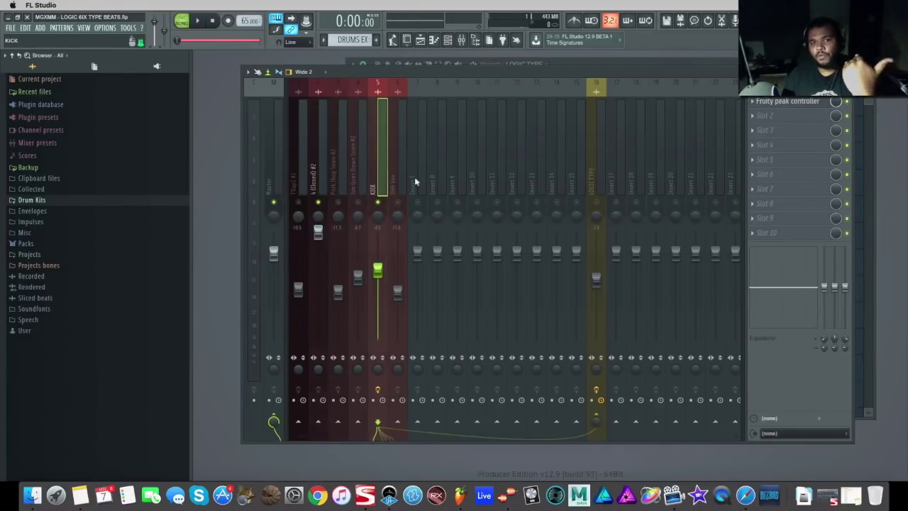
pyautogui.click(778, 103)
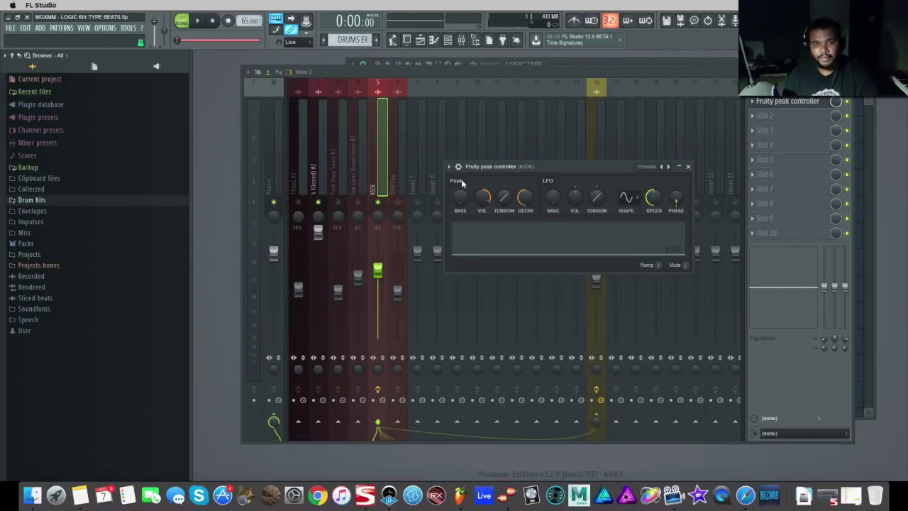
pyautogui.moveTo(462, 202); pyautogui.dragTo(461, 192)
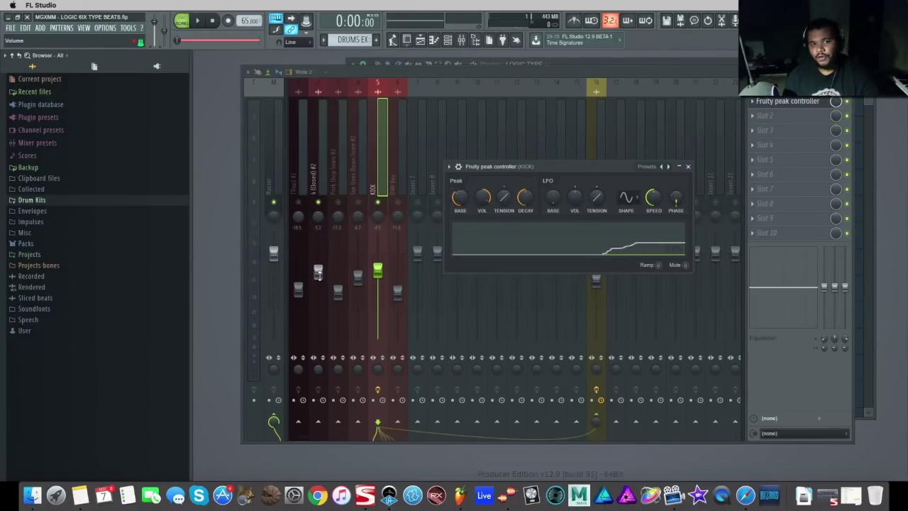
pyautogui.press('space')
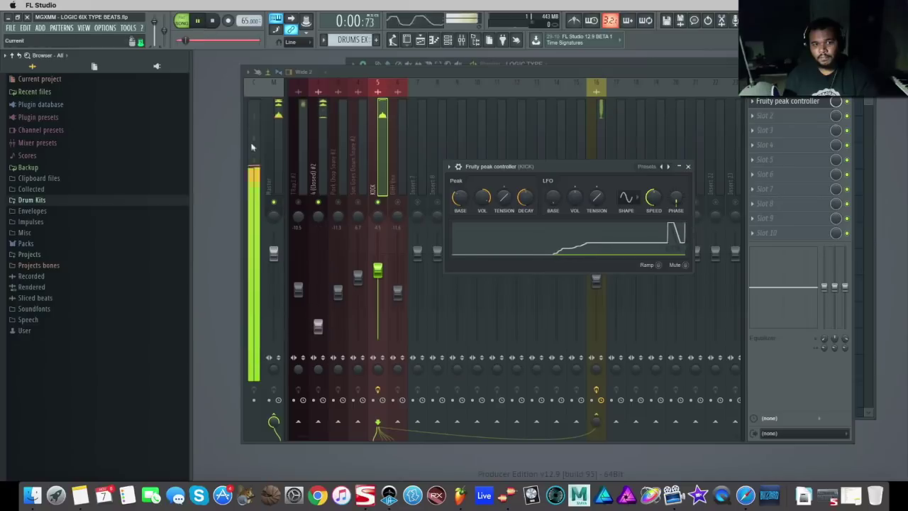
pyautogui.moveTo(461, 205); pyautogui.dragTo(461, 173)
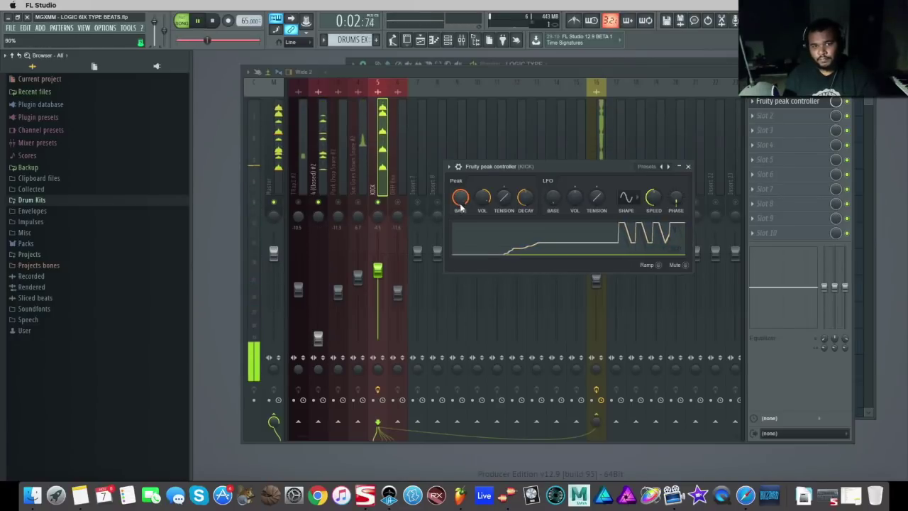
pyautogui.moveTo(461, 204); pyautogui.dragTo(462, 238)
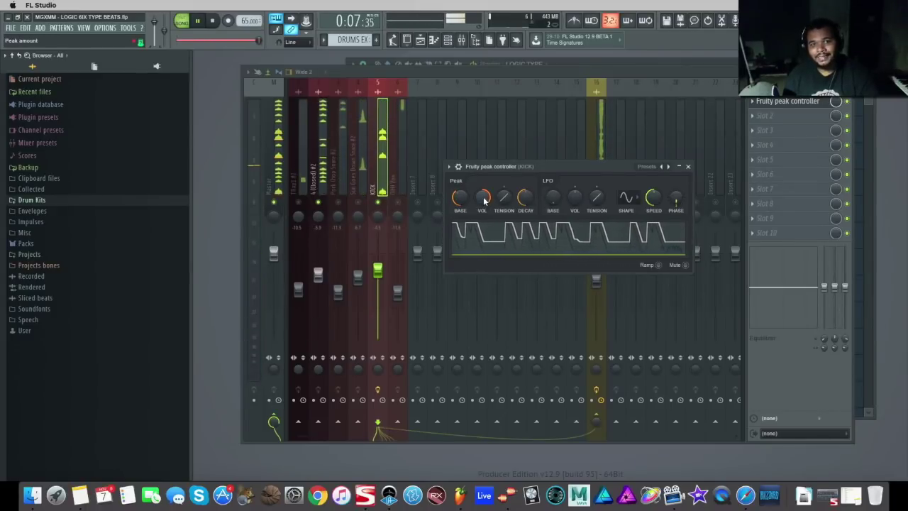
# Vary the Peak volume amount during playback, trying 46%, 26% and -43%, settle on a modest positive amount and close the peak controller.
pyautogui.moveTo(480, 201); pyautogui.dragTo(480, 216)
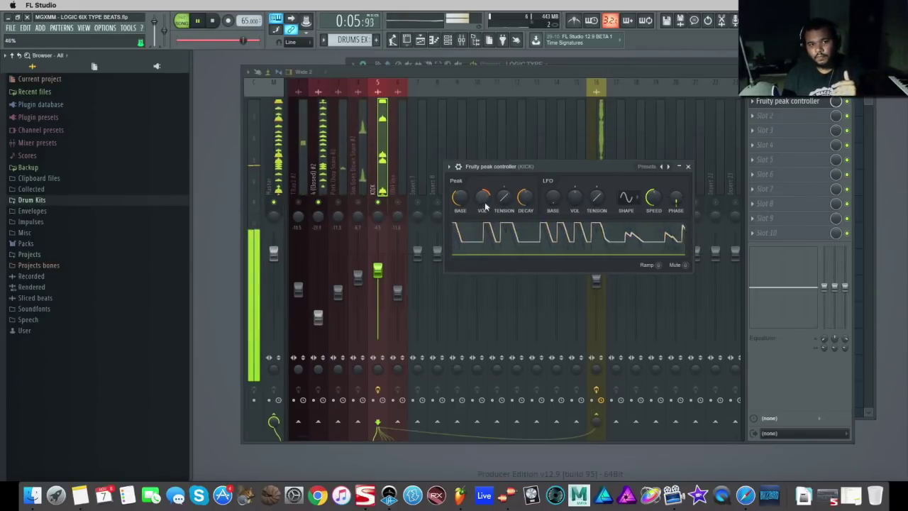
pyautogui.moveTo(318, 273); pyautogui.dragTo(318, 301)
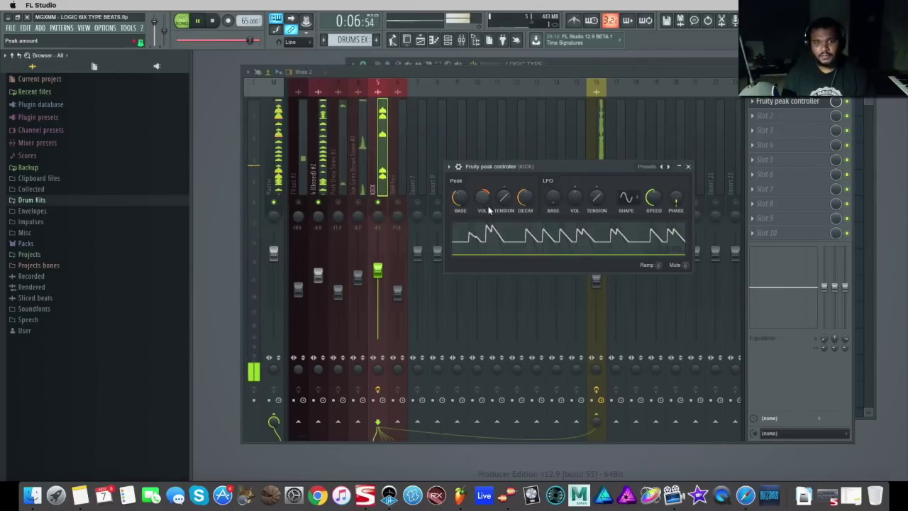
pyautogui.moveTo(483, 203); pyautogui.dragTo(483, 202)
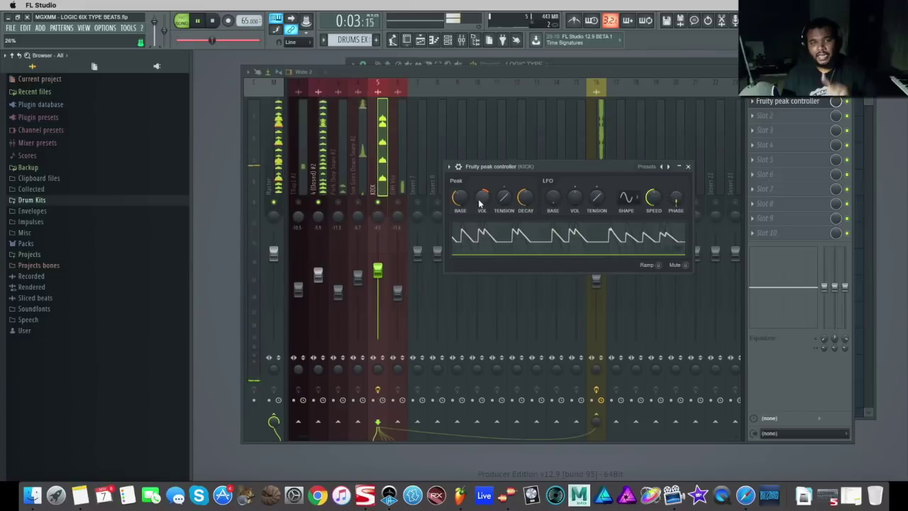
pyautogui.moveTo(480, 204); pyautogui.dragTo(481, 219)
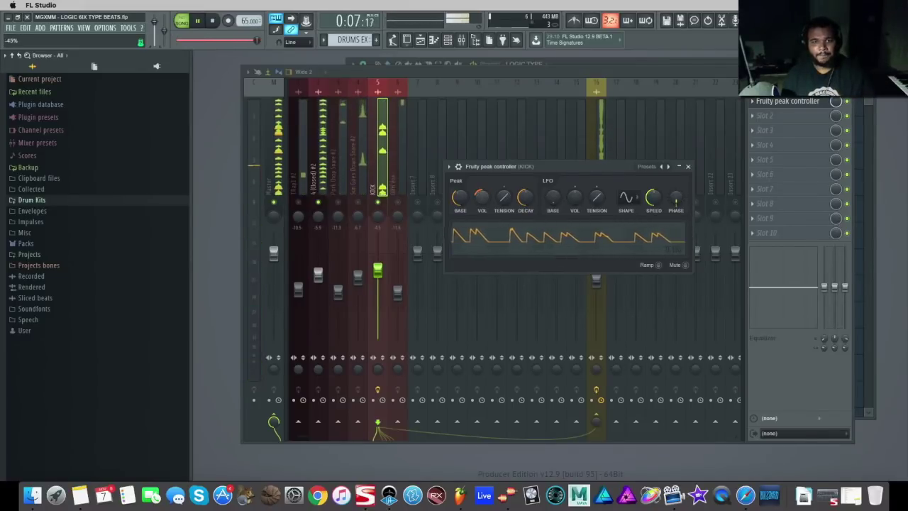
pyautogui.moveTo(481, 195); pyautogui.dragTo(481, 172)
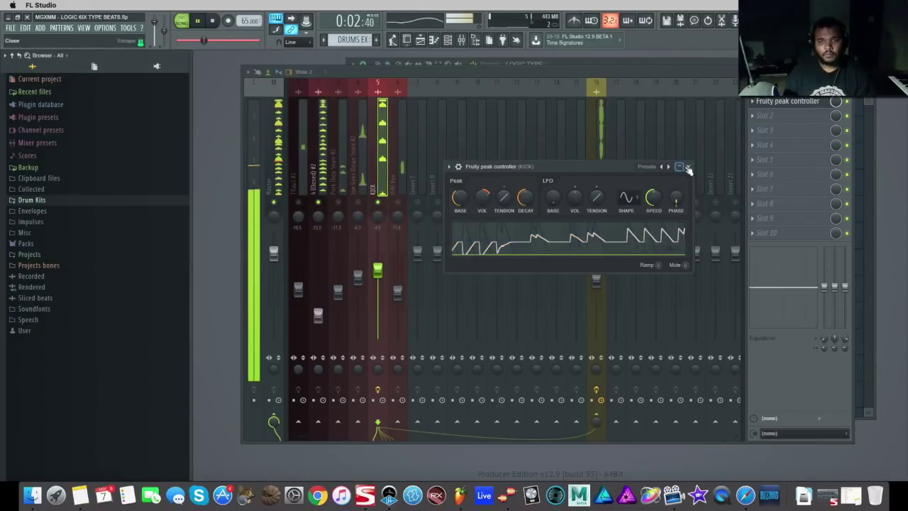
pyautogui.click(688, 166)
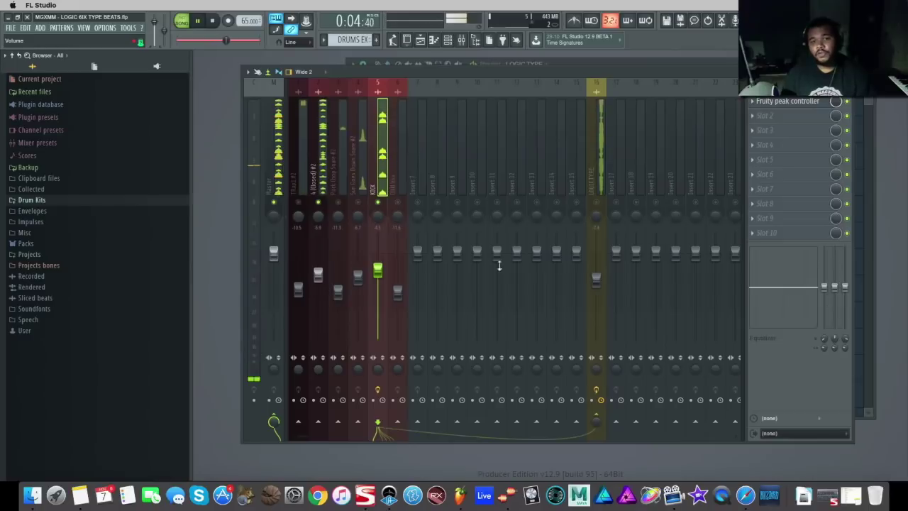
pyautogui.moveTo(318, 314); pyautogui.dragTo(345, 271)
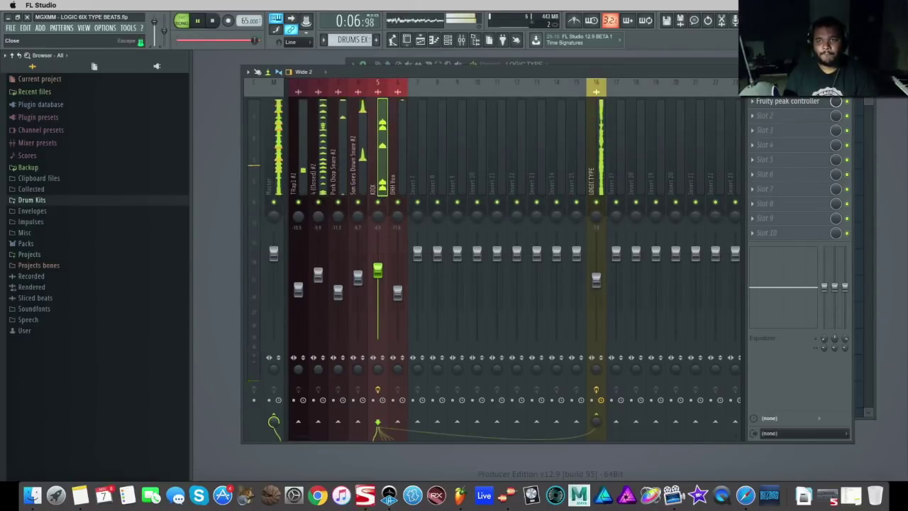
# Hide the mixer to return to the Playlist and move the playback position to just after bar 2.
pyautogui.press('F9')
pyautogui.rightClick(661, 189)
pyautogui.moveTo(630, 76); pyautogui.dragTo(575, 76)
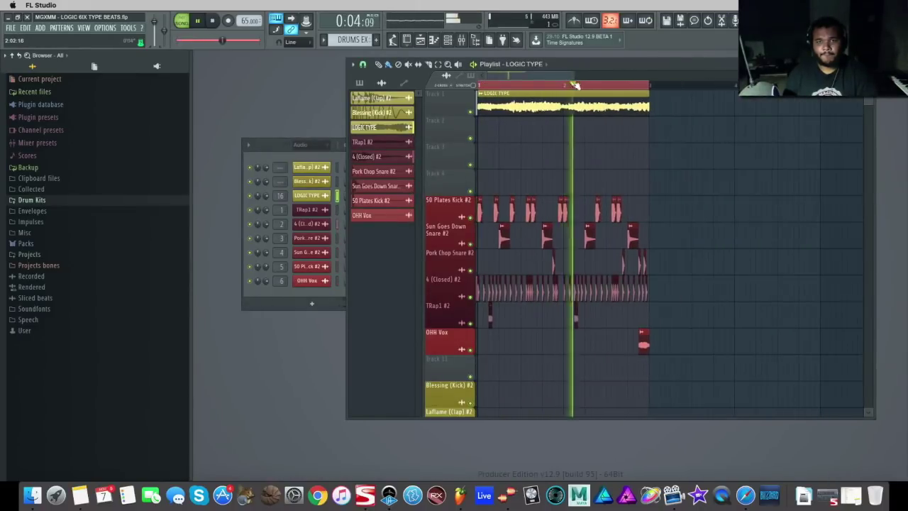
# Stop playback, set Feelz (808) to cut group 1 and cut by 1, and audition the sample at several pitches.
pyautogui.click(220, 24)
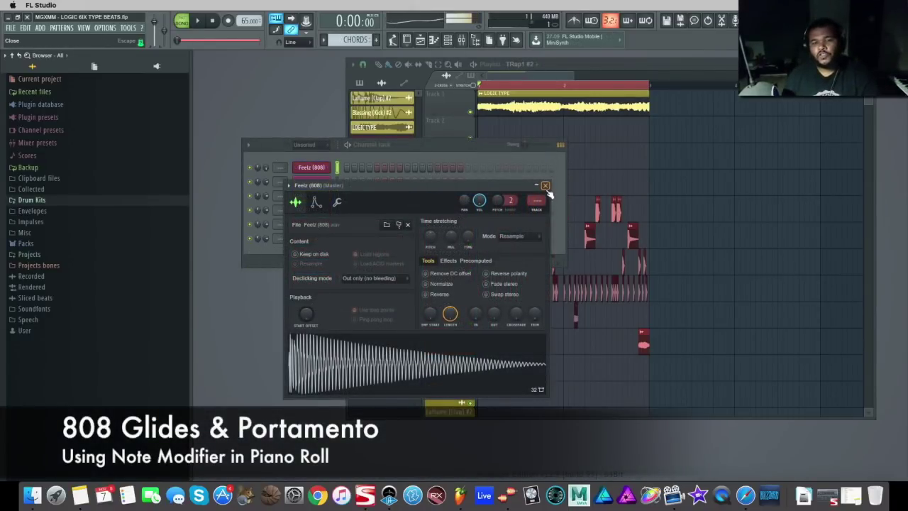
pyautogui.click(337, 203)
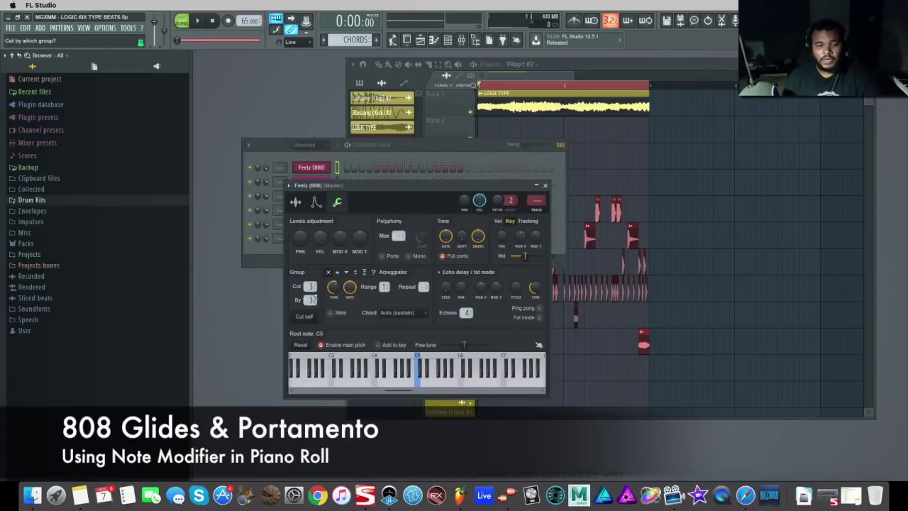
pyautogui.click(423, 375)
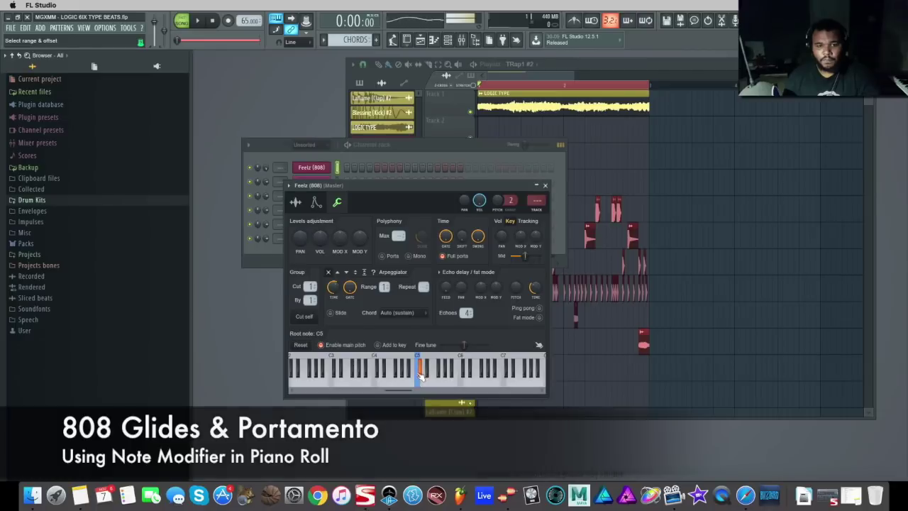
pyautogui.click(481, 381)
pyautogui.click(394, 385)
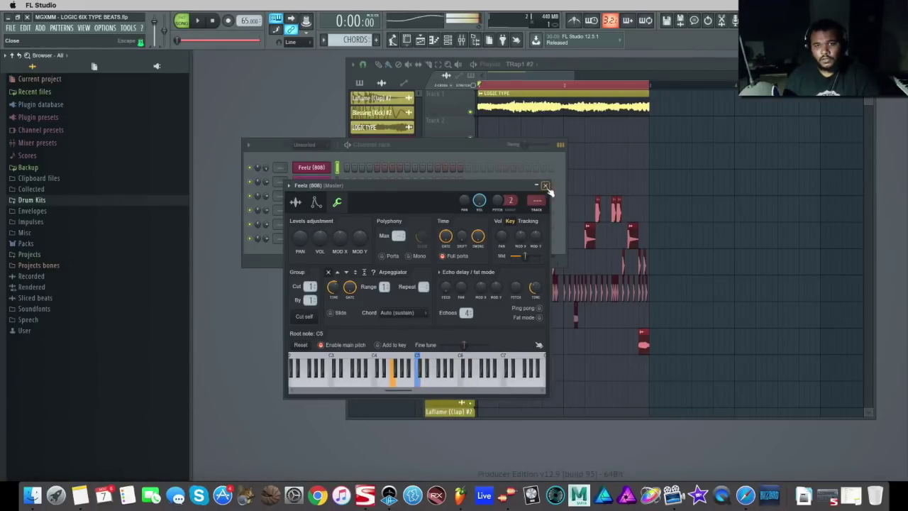
pyautogui.click(543, 185)
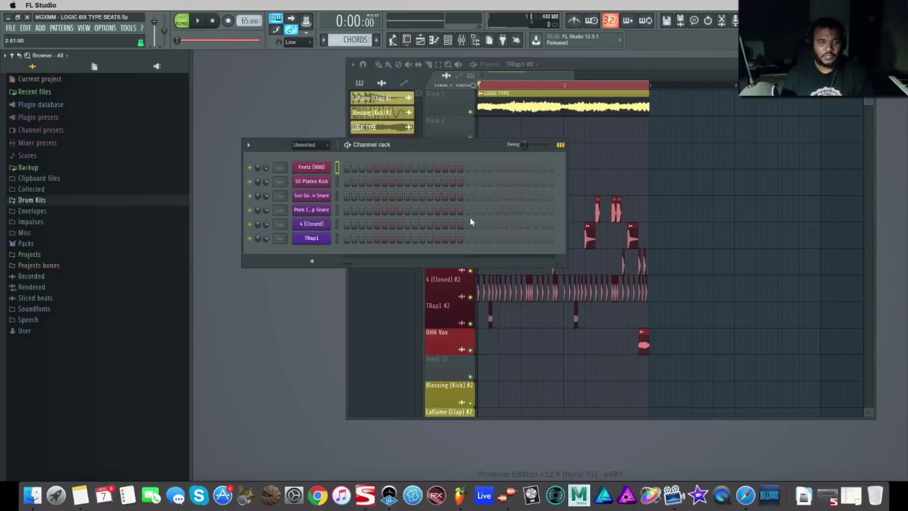
# Remove the stray TRap1 #2 clip from Track 2 and place the CHORDS pattern at the start of that track.
pyautogui.click(526, 123)
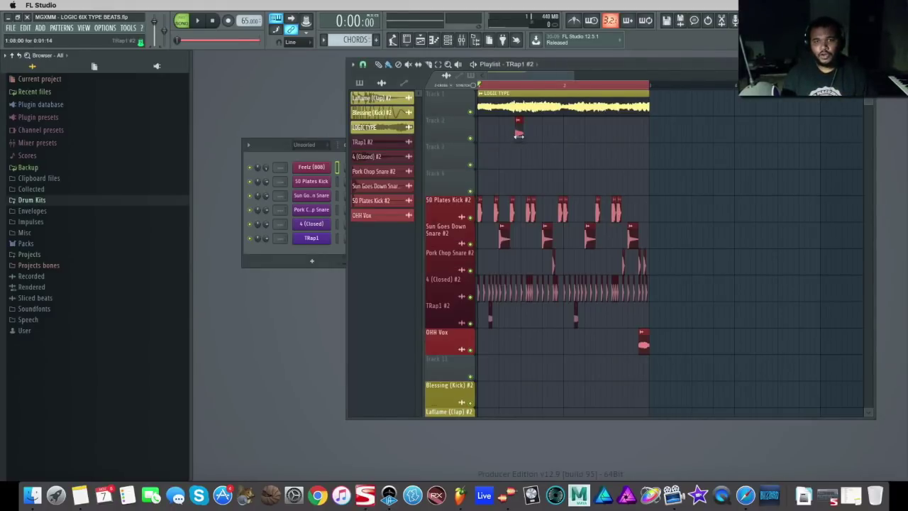
pyautogui.click(382, 83)
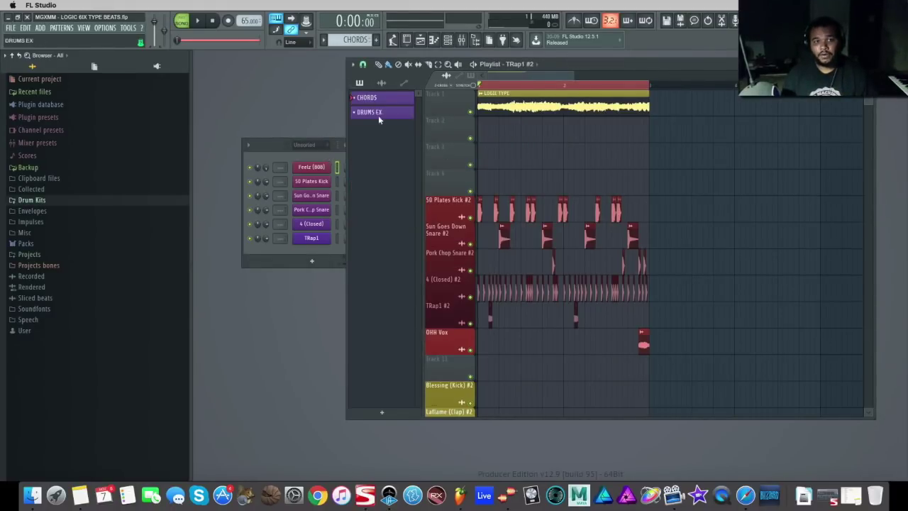
pyautogui.click(371, 99)
pyautogui.click(510, 128)
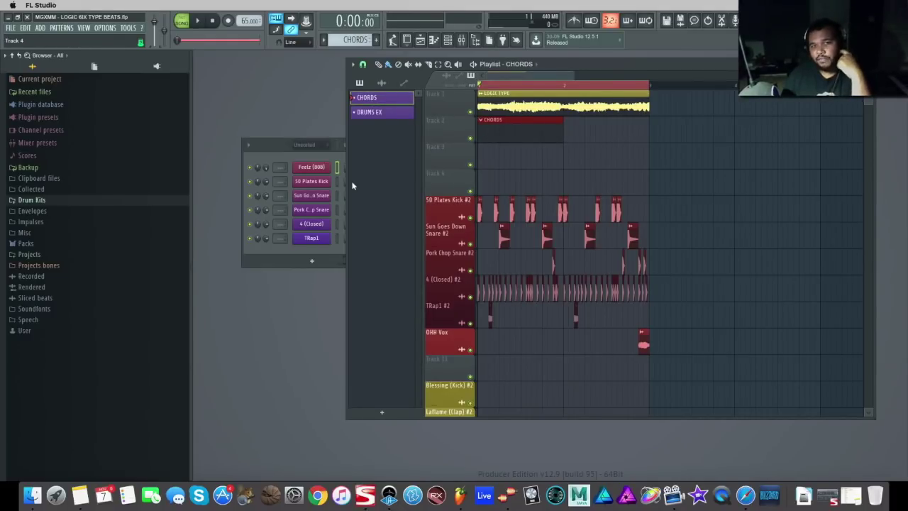
# Filter the Channel rack to audio clips and check the pitch setting of the LOGIC TYPE sample.
pyautogui.click(322, 157)
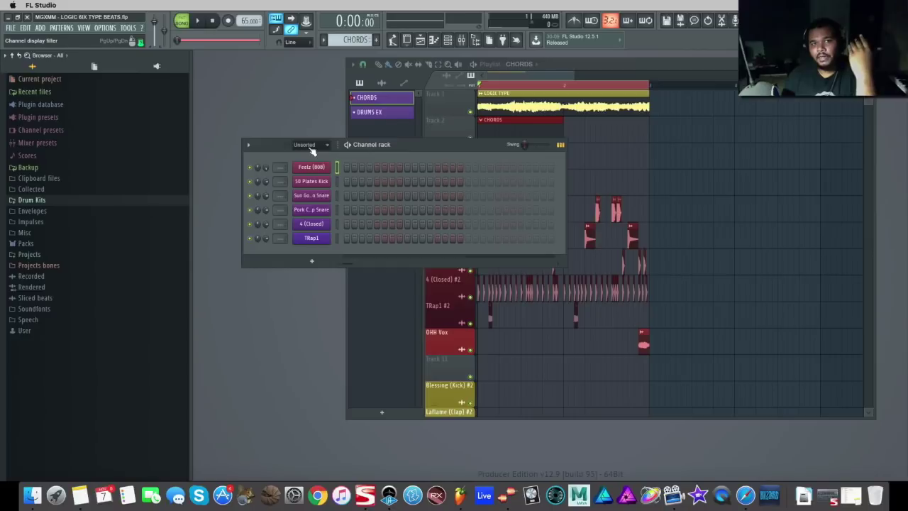
pyautogui.click(310, 147)
pyautogui.click(302, 167)
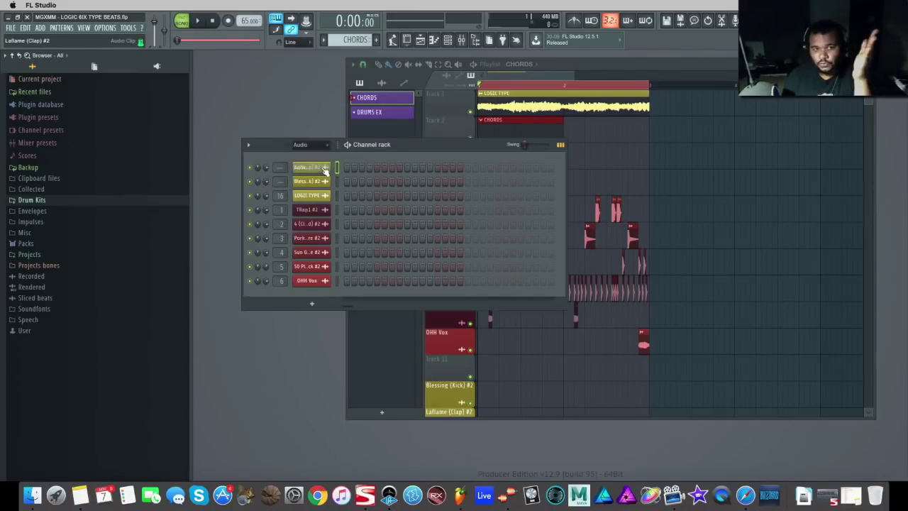
pyautogui.click(311, 196)
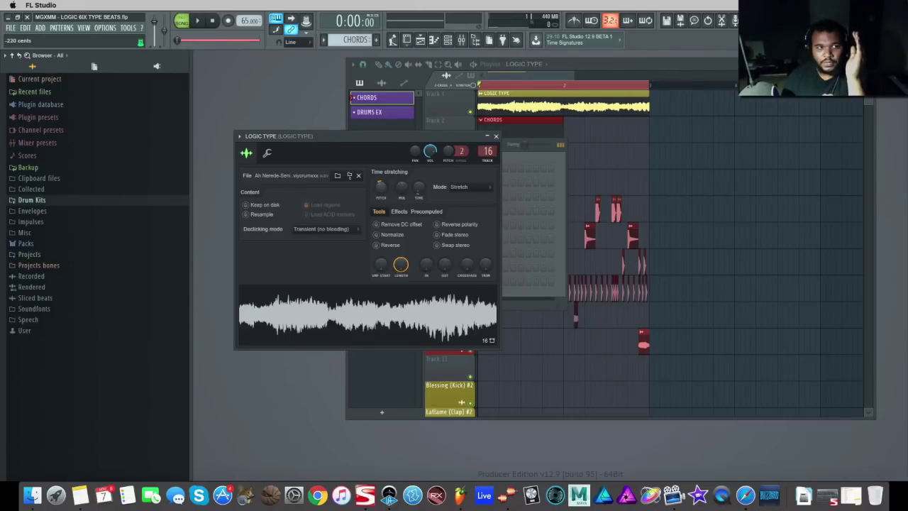
pyautogui.click(496, 135)
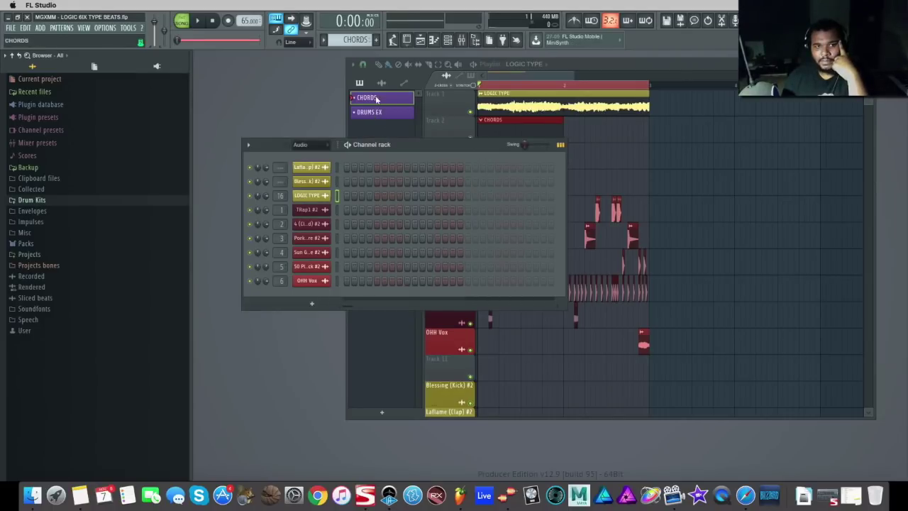
# Open the piano roll for Feelz (808) and add a short E6 note at the start of bar 1.
pyautogui.doubleClick(501, 125)
pyautogui.rightClick(332, 164)
pyautogui.click(349, 167)
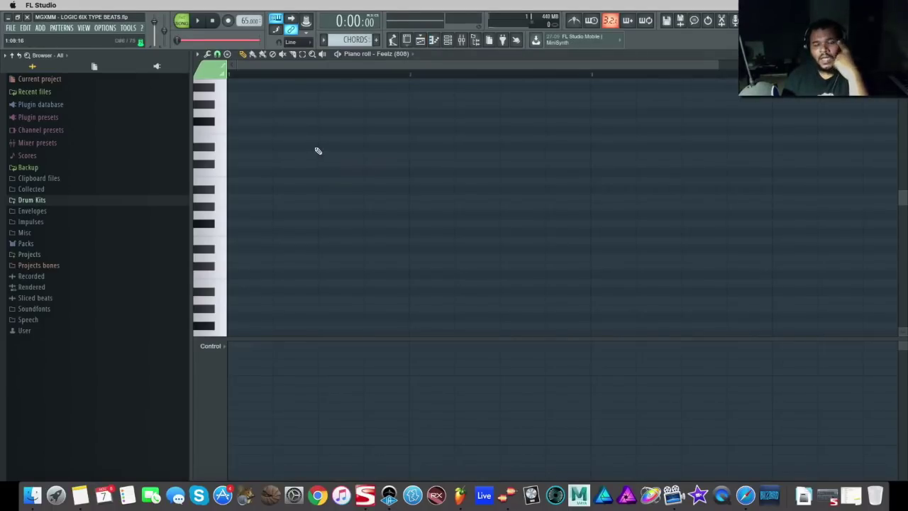
pyautogui.scroll(5, 242, 174)
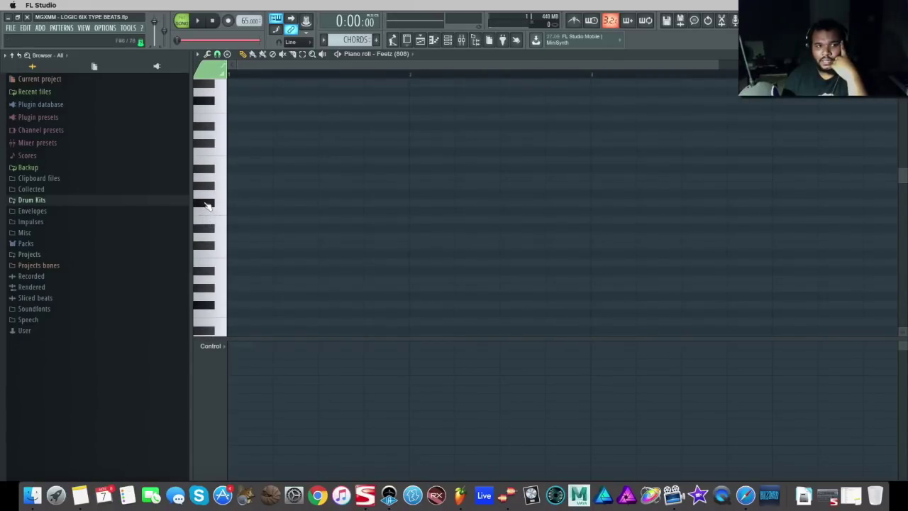
pyautogui.click(206, 205)
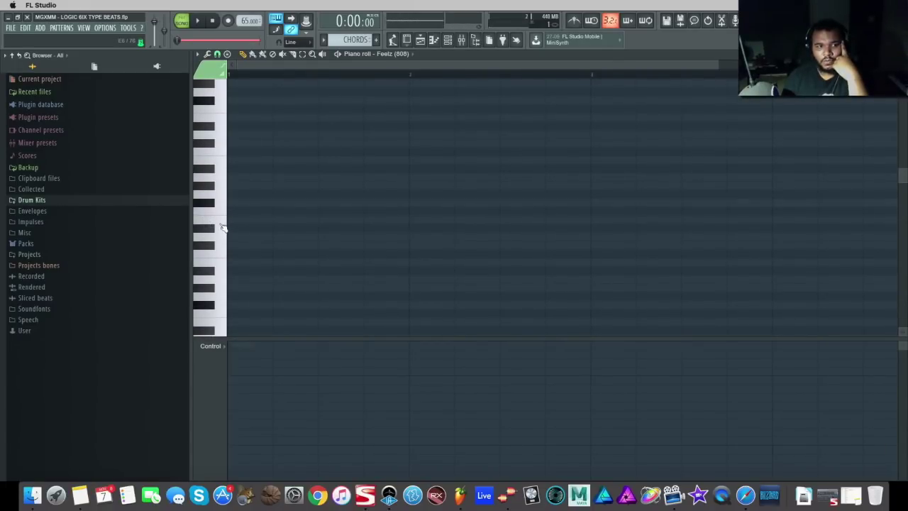
pyautogui.click(221, 221)
pyautogui.click(246, 220)
pyautogui.moveTo(247, 222); pyautogui.dragTo(239, 221)
# Audition the E6 note, lengthen it to nearly three steps and set the piano roll snap to Step.
pyautogui.press('space')
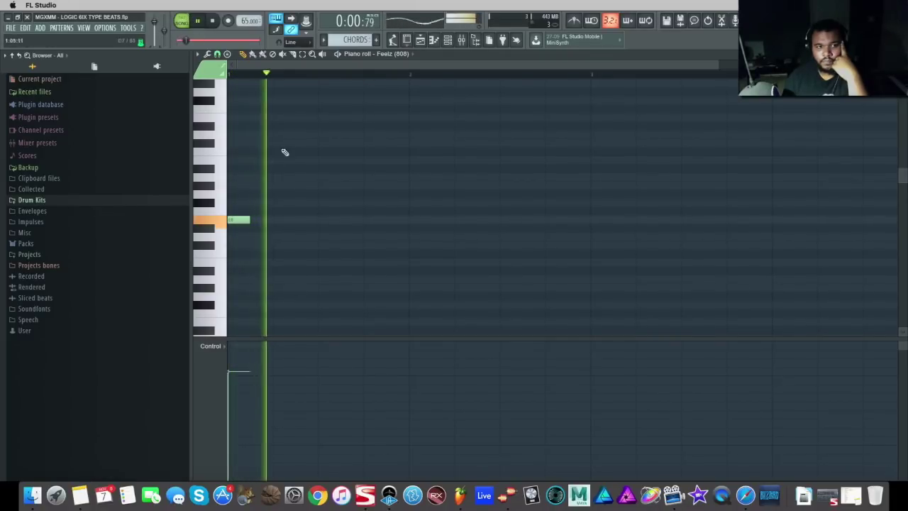
pyautogui.press('space')
pyautogui.press('space')
pyautogui.press('space')
pyautogui.moveTo(249, 221); pyautogui.dragTo(273, 226)
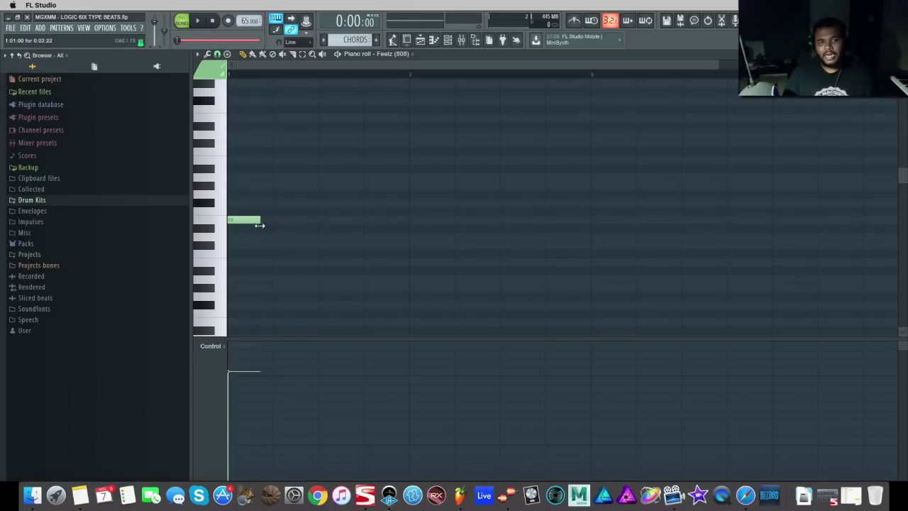
pyautogui.click(218, 55)
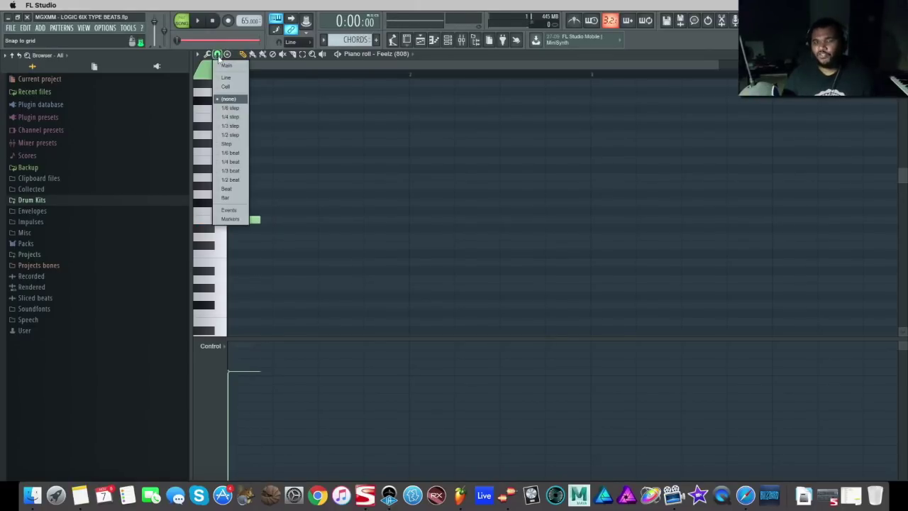
pyautogui.click(227, 144)
# Write E6 notes in bar 1 and A6 notes in bar 2, and add an E7 slide note at 2:13:00.
pyautogui.moveTo(718, 63); pyautogui.dragTo(479, 64)
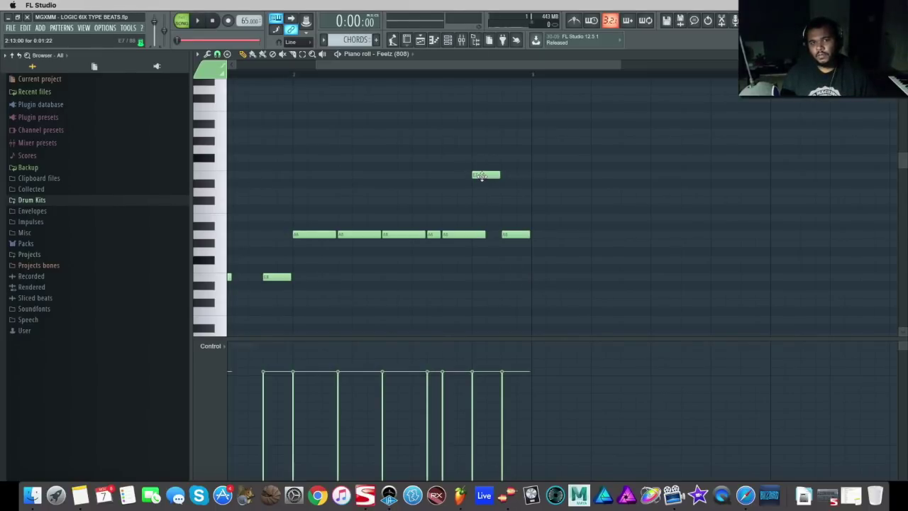
pyautogui.doubleClick(483, 174)
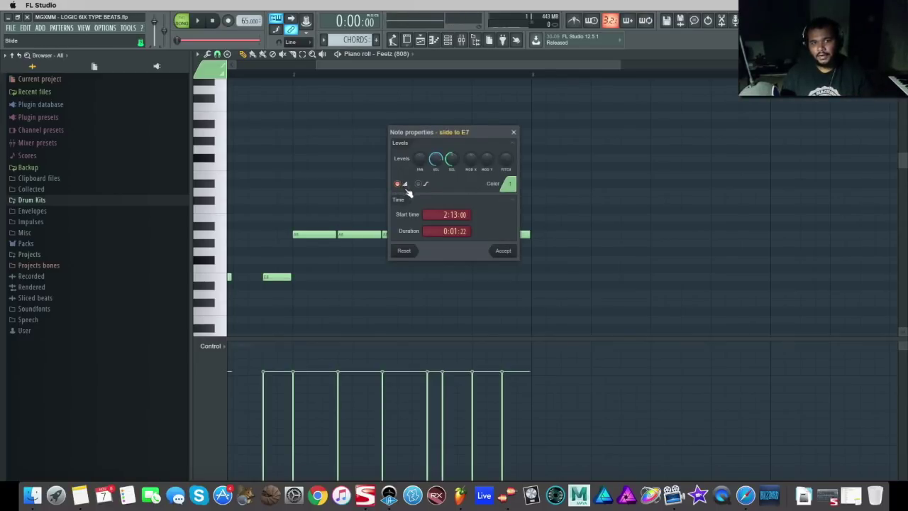
pyautogui.click(502, 250)
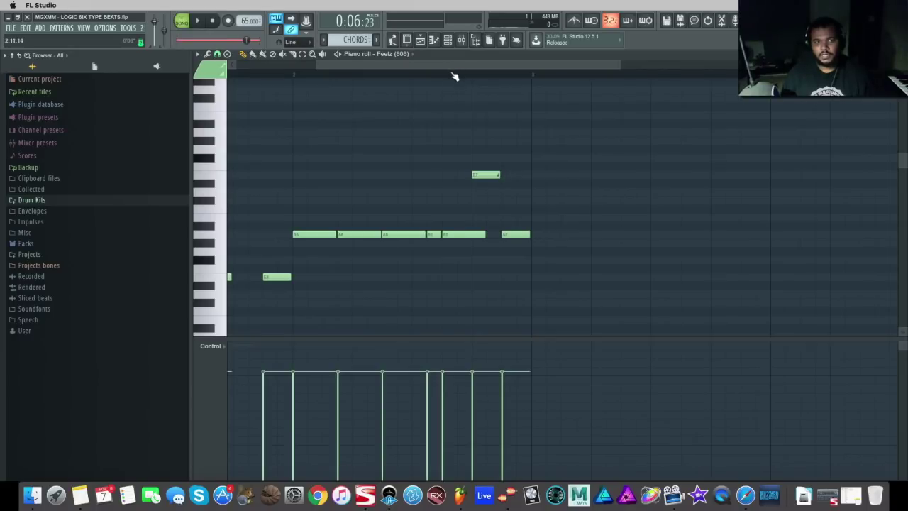
# Raise the slide note's velocity to maximum and audition the glide, placing the playback position at 2:12:00.
pyautogui.press('space')
pyautogui.click(428, 75)
pyautogui.click(427, 76)
pyautogui.moveTo(474, 369); pyautogui.dragTo(475, 315)
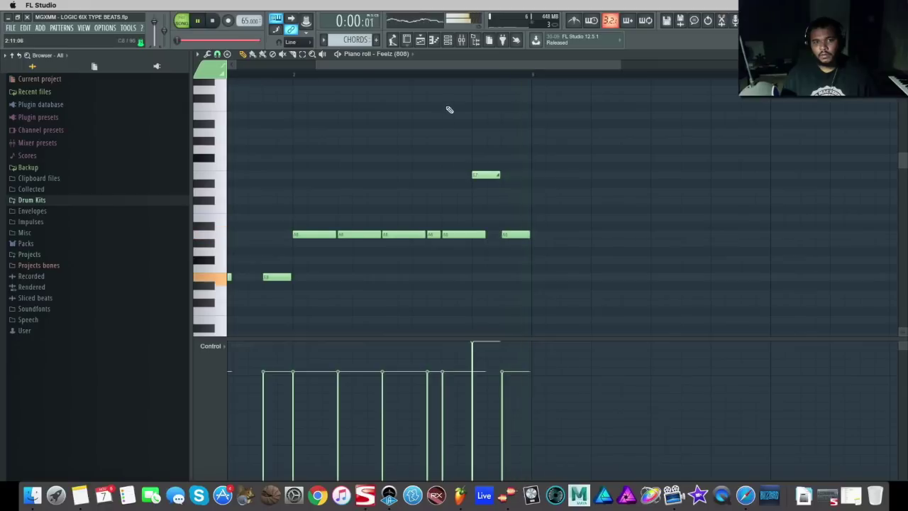
pyautogui.click(443, 75)
pyautogui.click(444, 75)
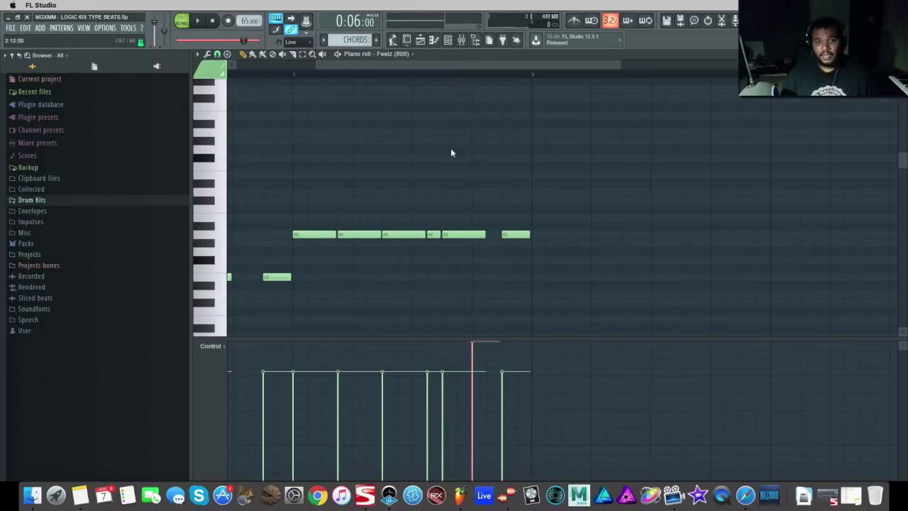
# Move the slide note to 2:12:00, audition it at E8 and lower it an octave to E7.
pyautogui.scroll(3, 461, 156)
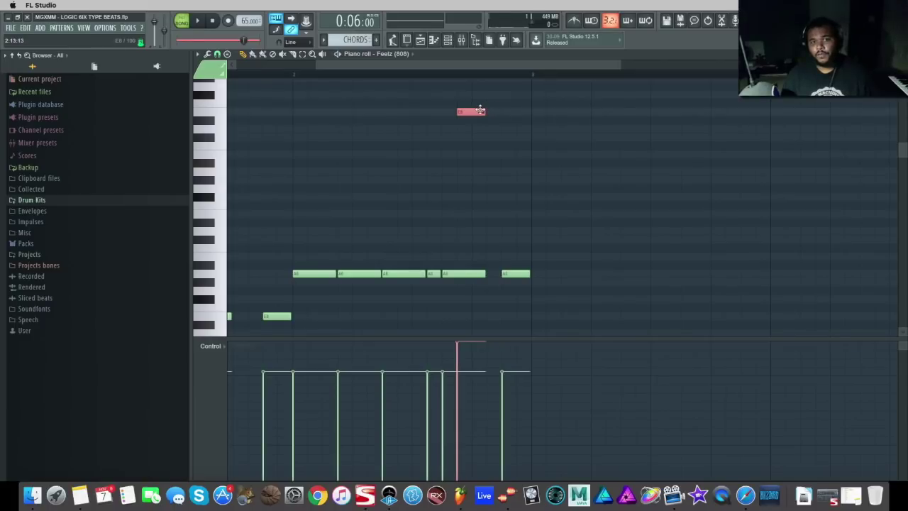
pyautogui.press('space')
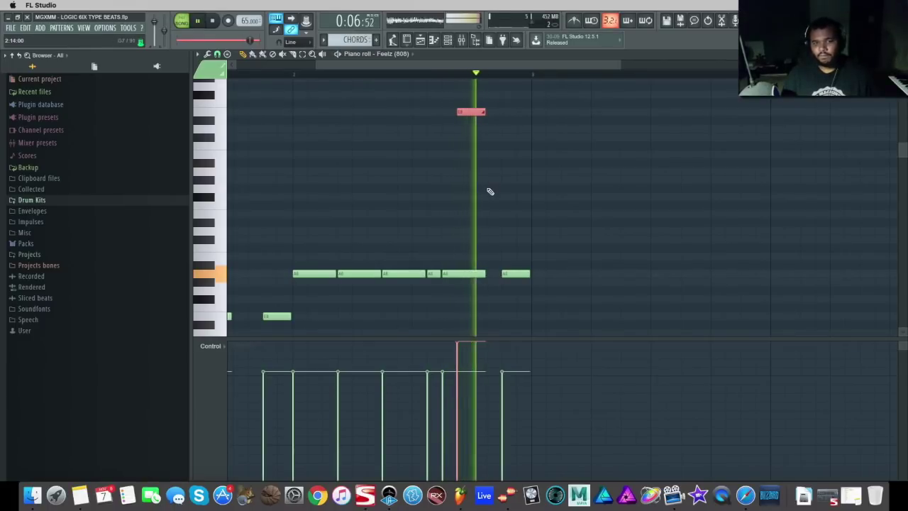
pyautogui.press('space')
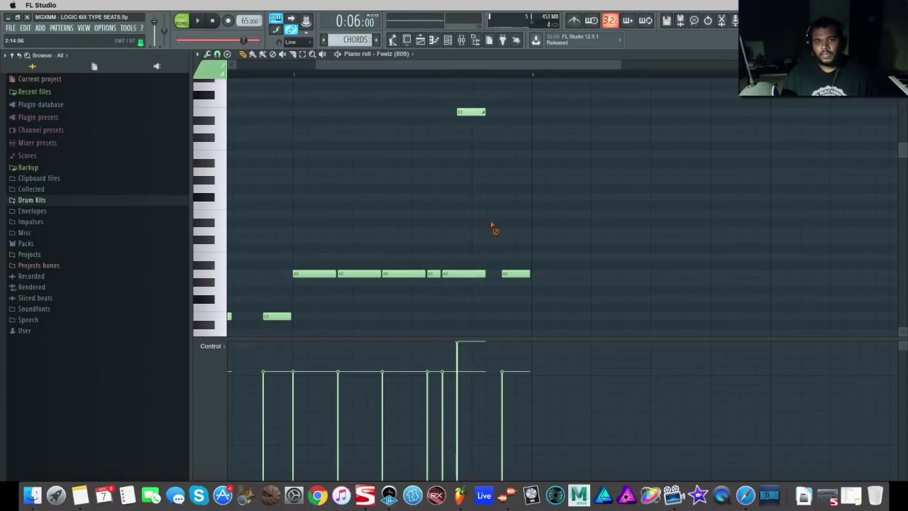
pyautogui.hotkey('ctrl', 'Down')
# Add a note at 2:14:00, audition it as C#7 and lower it to B6.
pyautogui.click(465, 169)
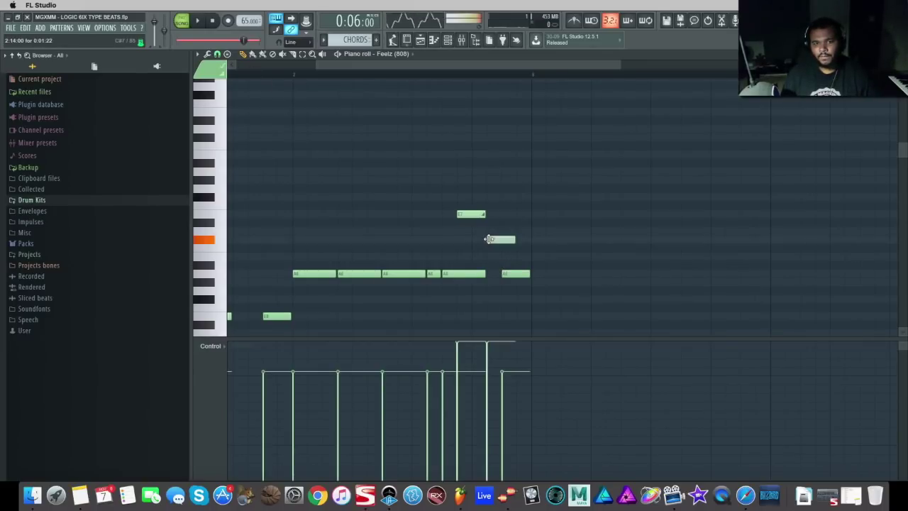
pyautogui.press('space')
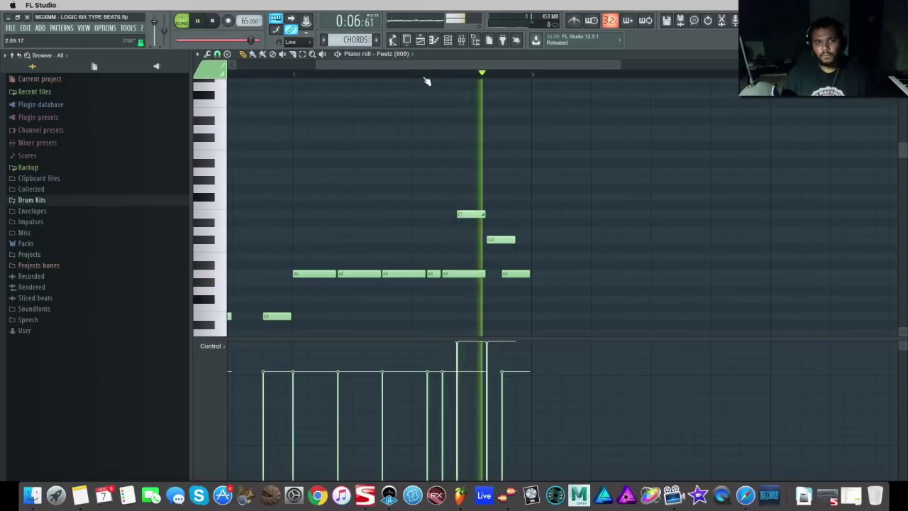
pyautogui.moveTo(495, 239); pyautogui.dragTo(494, 256)
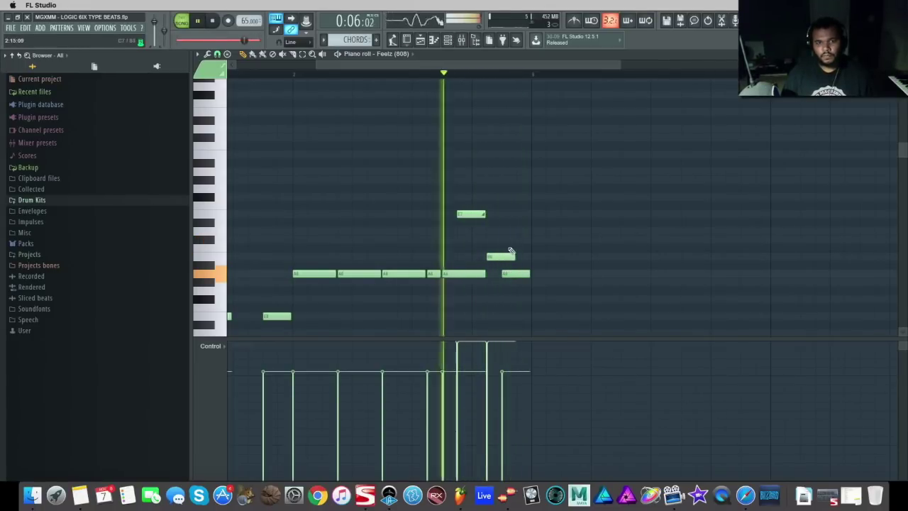
pyautogui.press('space')
# Turn on portamento for the B6 note, reduce its velocity and audition the result.
pyautogui.doubleClick(501, 256)
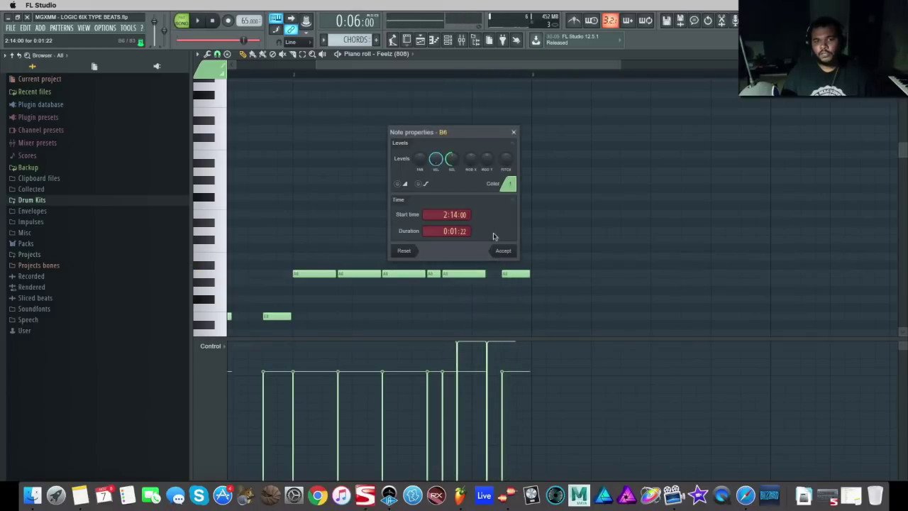
pyautogui.click(503, 251)
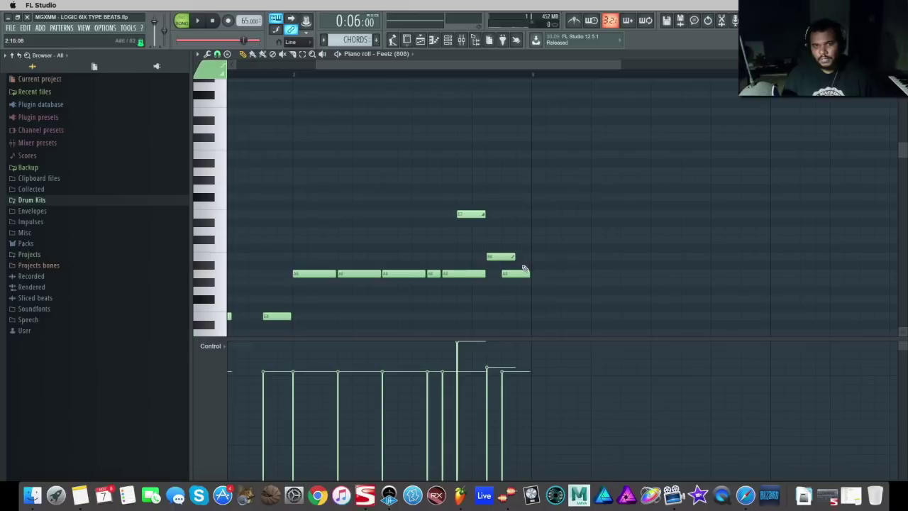
pyautogui.press('space')
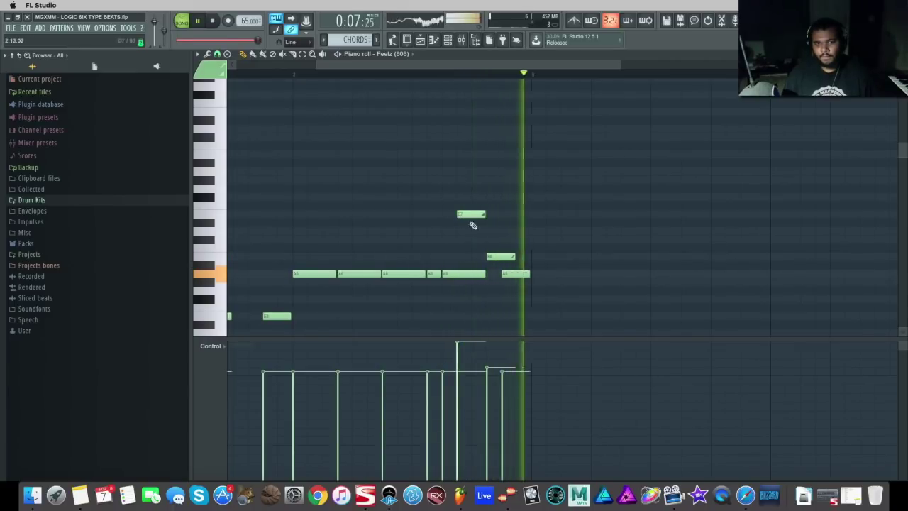
# Select every note of the two-bar 808 line and transpose the notes down one octave.
pyautogui.moveTo(452, 70); pyautogui.dragTo(284, 80)
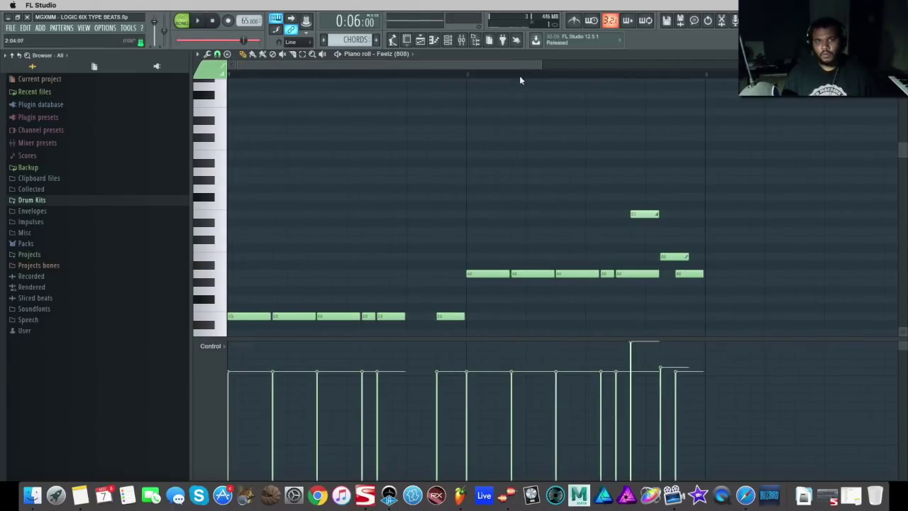
pyautogui.moveTo(539, 64); pyautogui.dragTo(642, 63)
pyautogui.moveTo(572, 177); pyautogui.dragTo(236, 338)
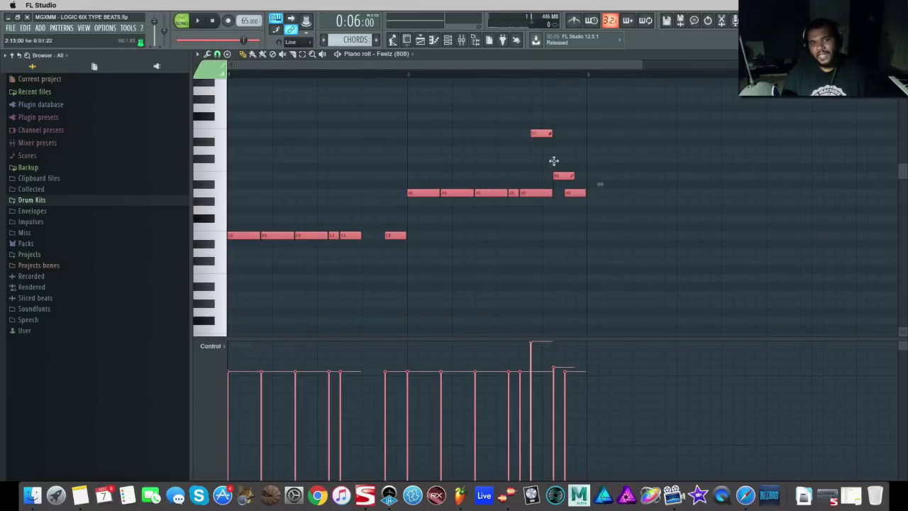
pyautogui.hotkey('ctrl', 'Down')
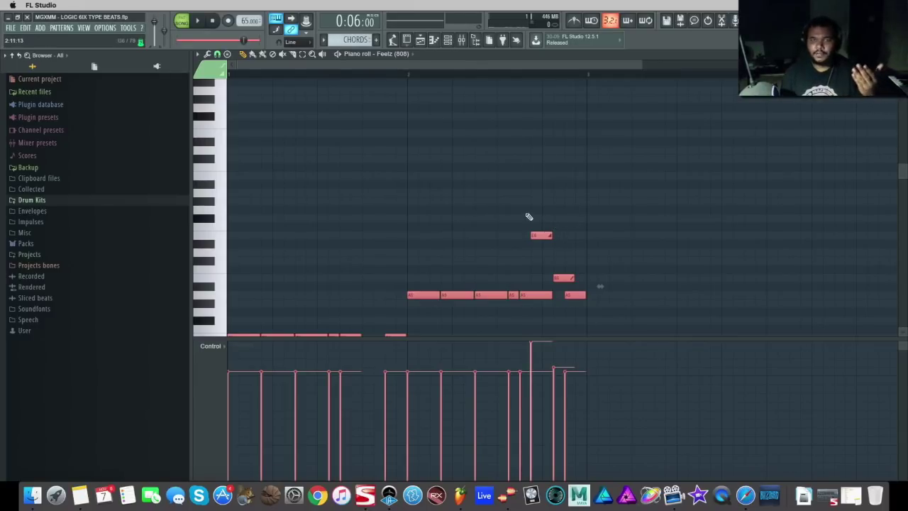
# Play the pattern, deselect the notes, move the last portamento note to 2:15:00 and start the final A5 note at 2:16:00.
pyautogui.press('space')
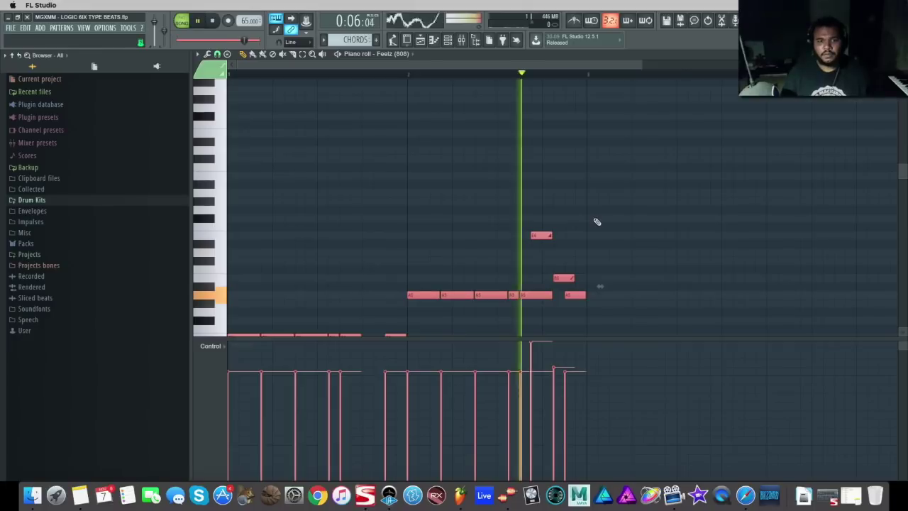
pyautogui.scroll(-2, 574, 182)
pyautogui.keyDown('ctrl'); pyautogui.click(588, 172); pyautogui.keyUp('ctrl')
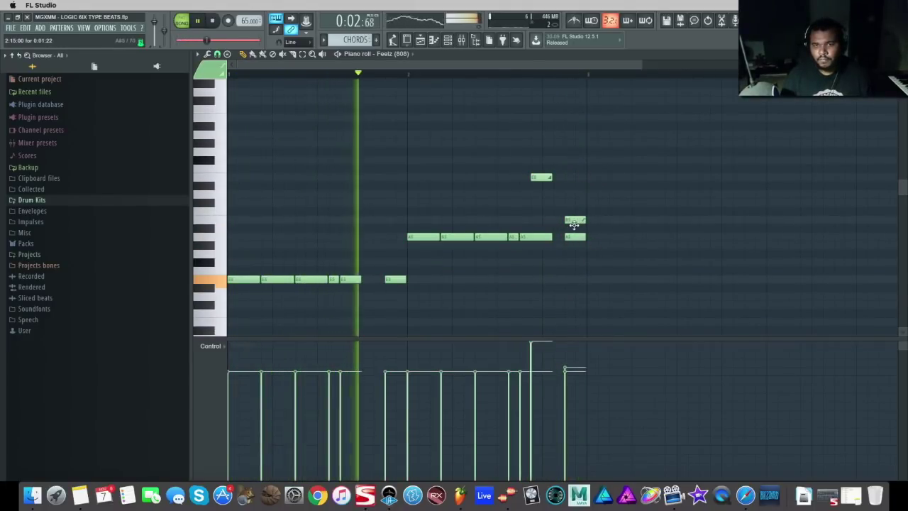
pyautogui.moveTo(563, 221); pyautogui.dragTo(589, 240)
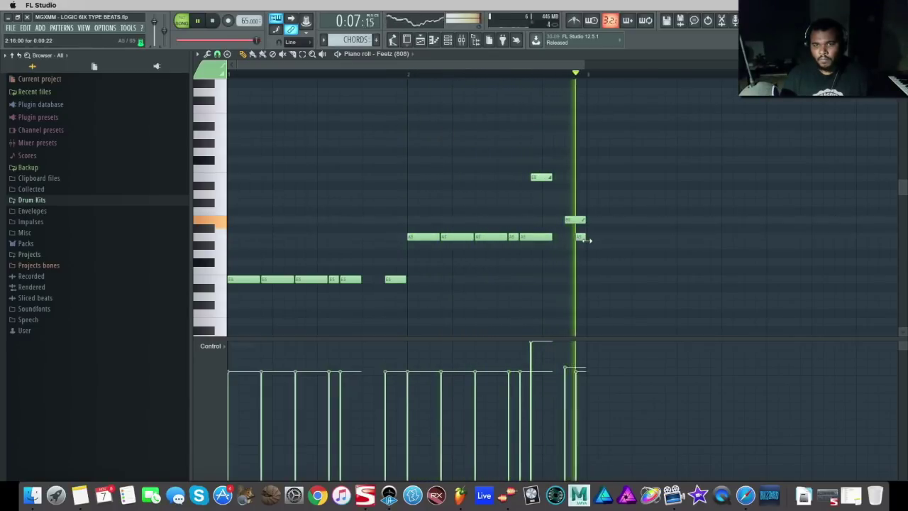
# Turn the last E5 note of bar 1 into a portamento note an octave higher and add a B5 note directly before it.
pyautogui.doubleClick(395, 277)
pyautogui.click(419, 184)
pyautogui.click(503, 251)
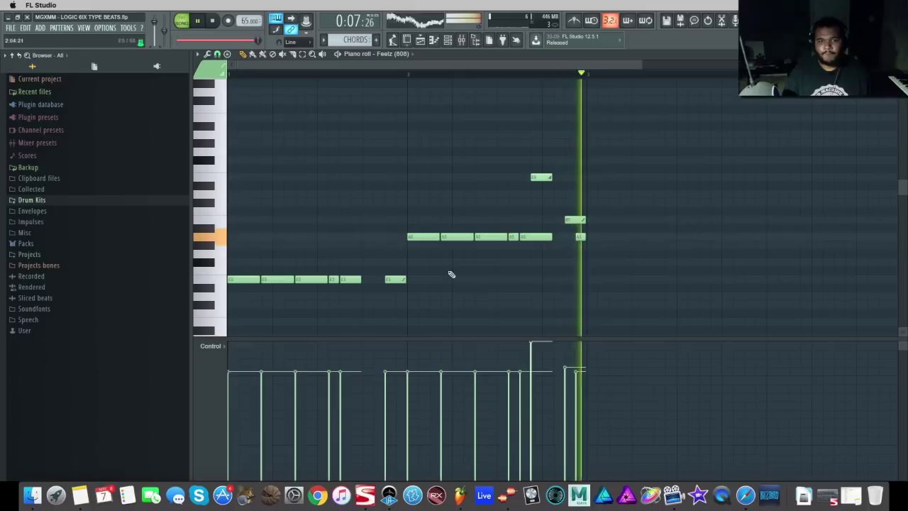
pyautogui.moveTo(447, 268); pyautogui.dragTo(374, 294)
pyautogui.hotkey('ctrl', 'Up')
pyautogui.keyDown('ctrl'); pyautogui.click(459, 122); pyautogui.keyUp('ctrl')
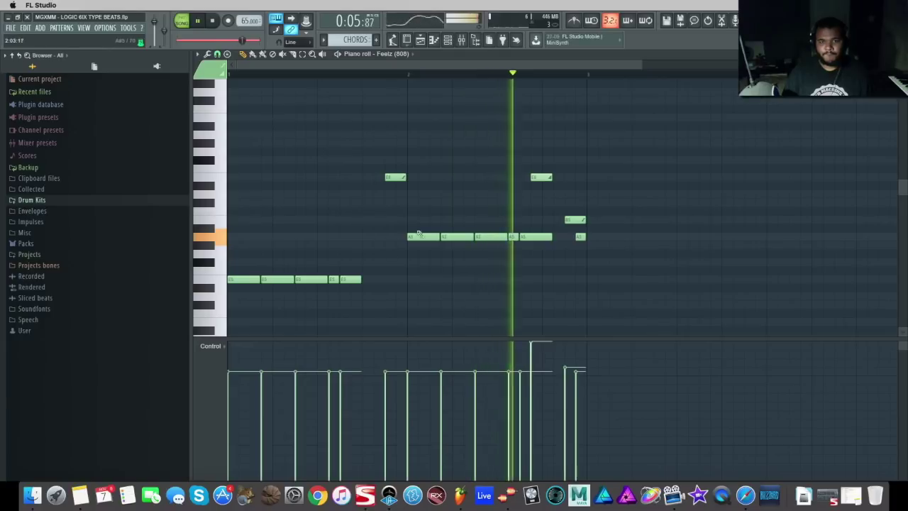
pyautogui.click(369, 219)
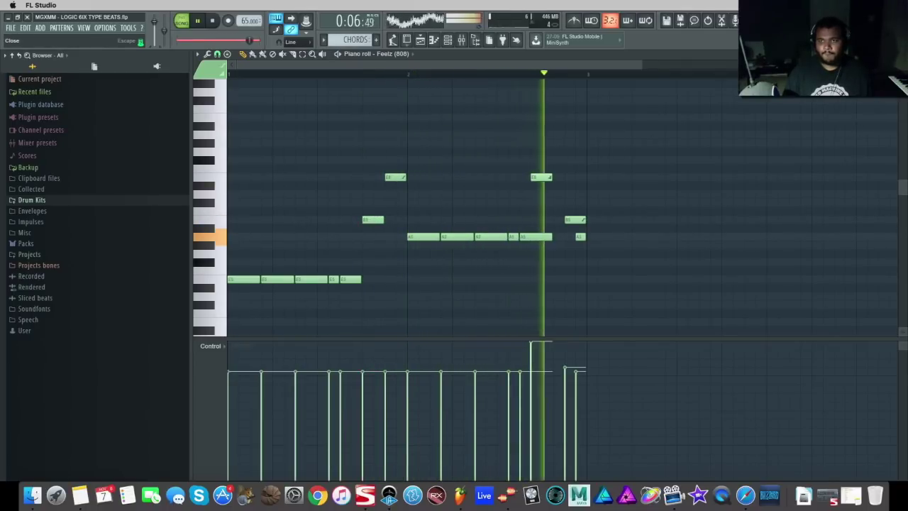
pyautogui.click(902, 54)
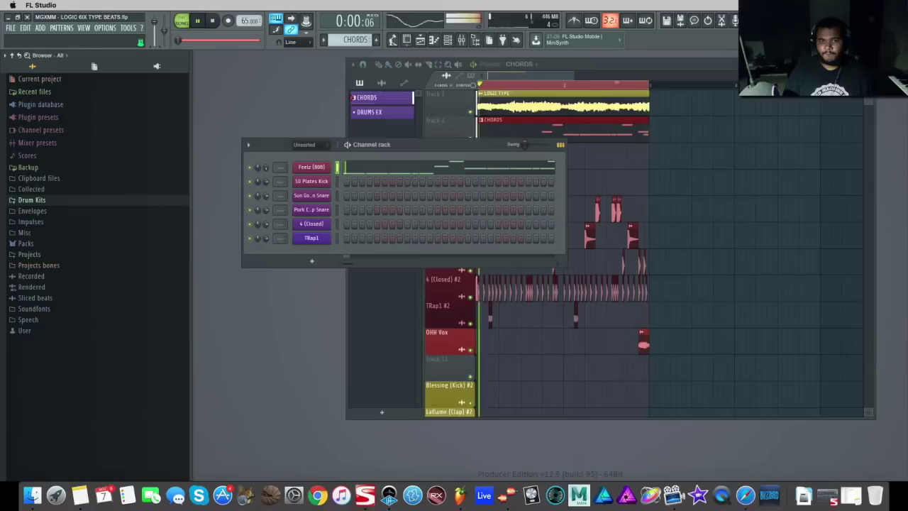
# Select the E5 and A5 notes of the 808 line, set snap to (none) and nudge them slightly later.
pyautogui.click(409, 173)
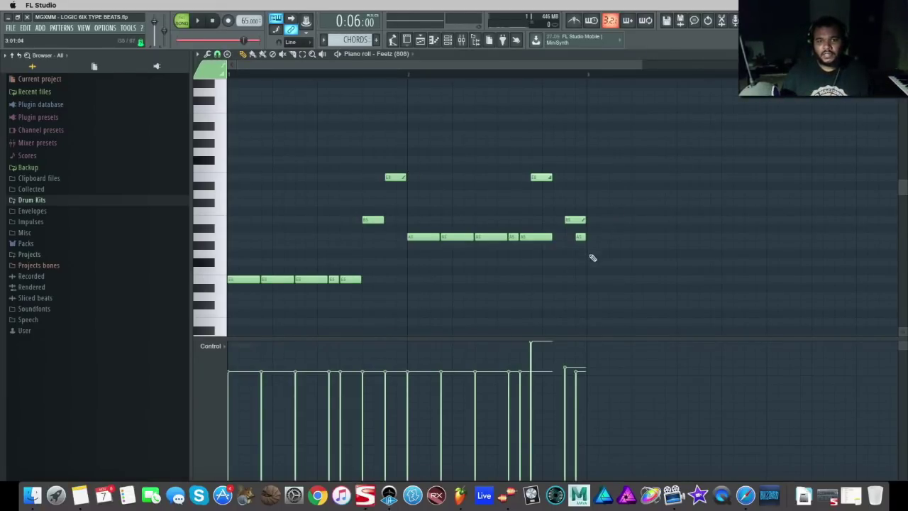
pyautogui.moveTo(607, 245); pyautogui.dragTo(403, 243)
pyautogui.moveTo(395, 267); pyautogui.dragTo(228, 296)
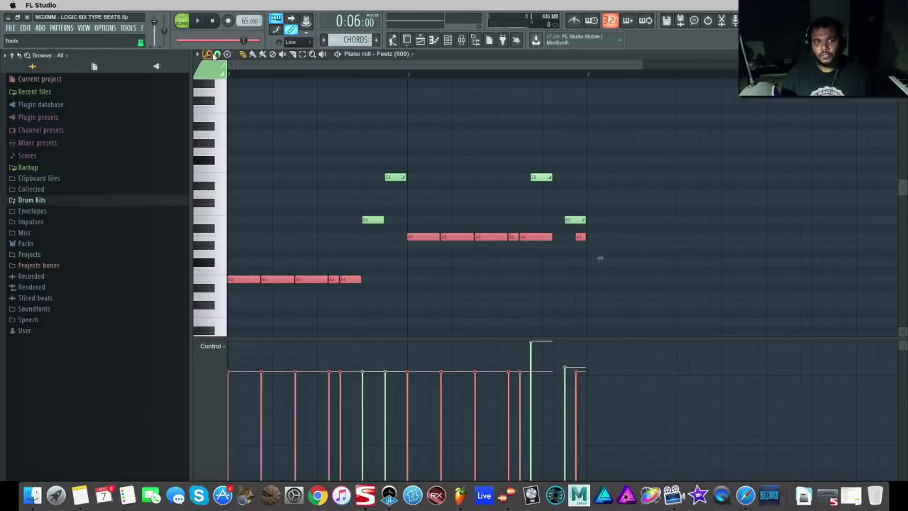
pyautogui.click(217, 55)
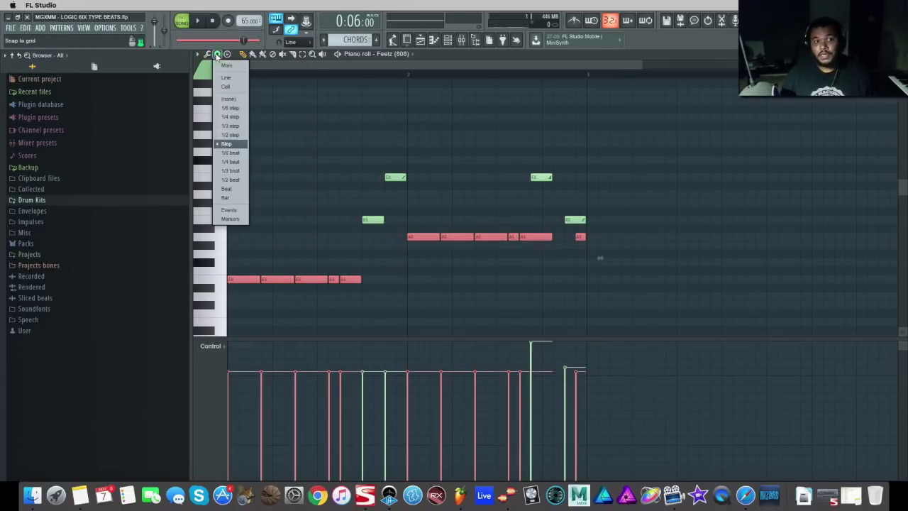
pyautogui.click(234, 100)
pyautogui.moveTo(233, 278); pyautogui.dragTo(236, 277)
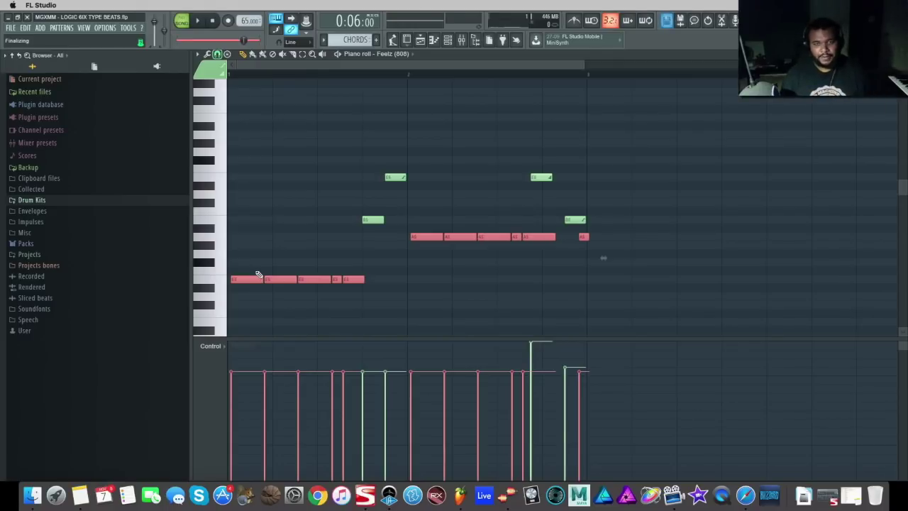
# Play the pattern and nudge the selected 808 notes slightly earlier, back toward the grid.
pyautogui.press('space')
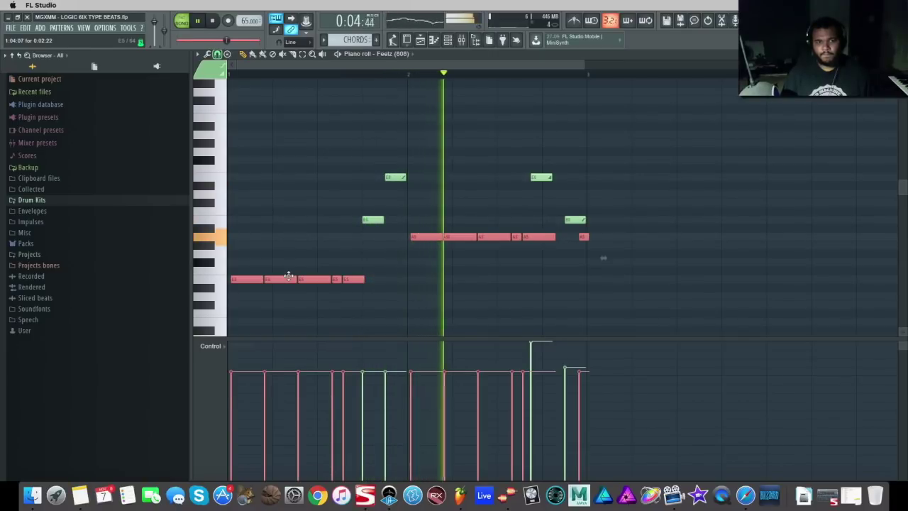
pyautogui.moveTo(584, 65); pyautogui.dragTo(423, 84)
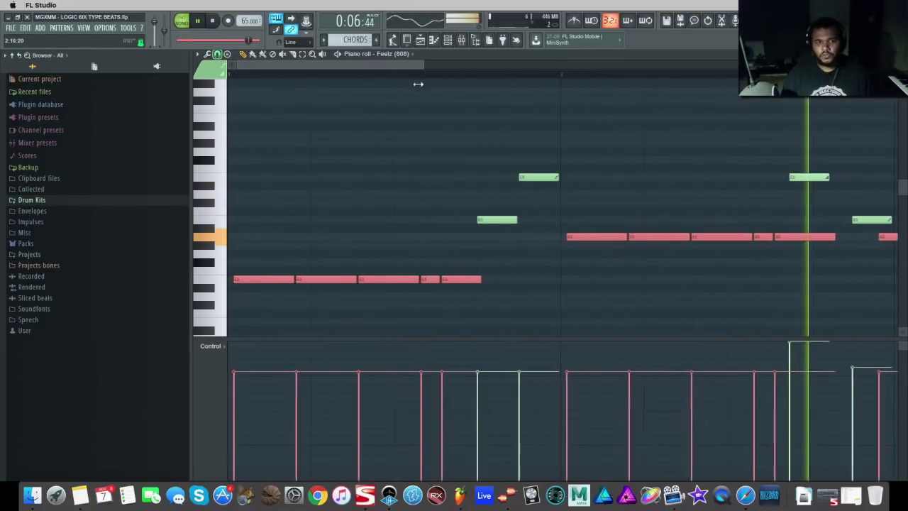
pyautogui.moveTo(254, 281); pyautogui.dragTo(250, 281)
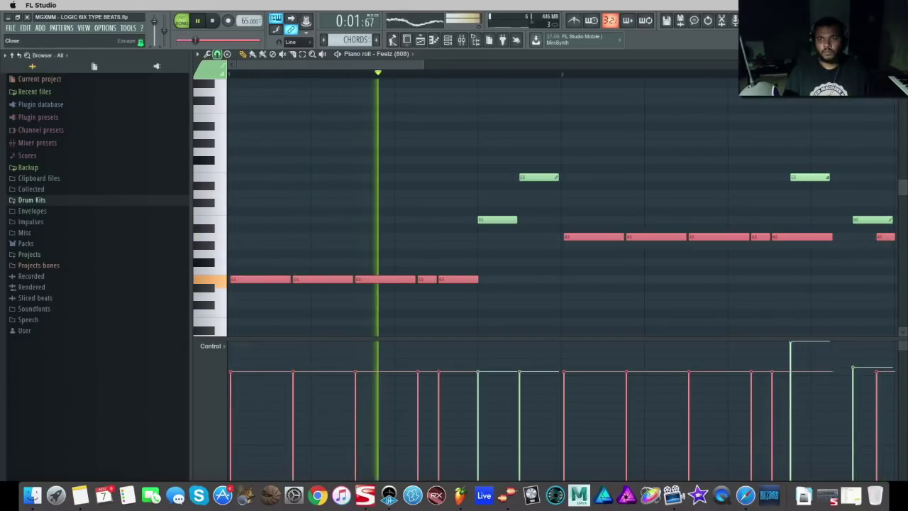
pyautogui.click(901, 54)
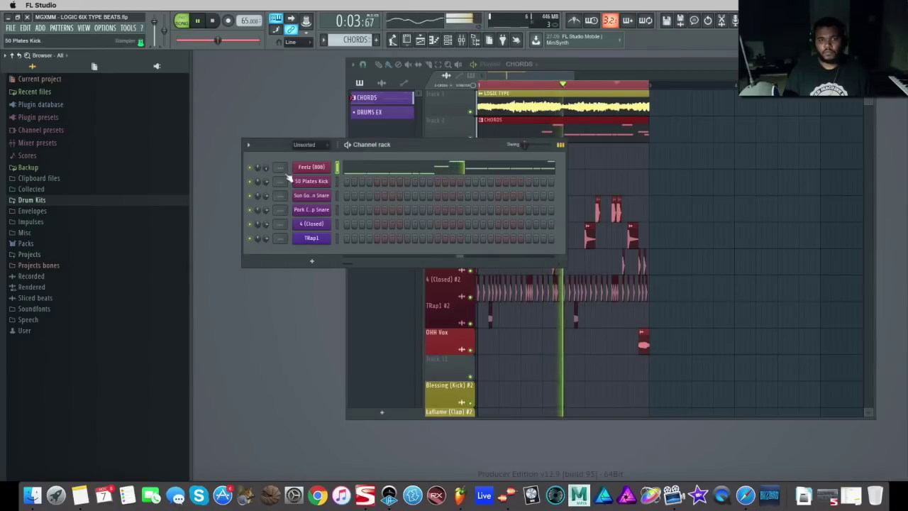
# Set the Feelz (808) channel volume to 77% and briefly mute the 4 (Closed) #2 Playlist track to compare the mix.
pyautogui.moveTo(266, 167); pyautogui.dragTo(266, 166)
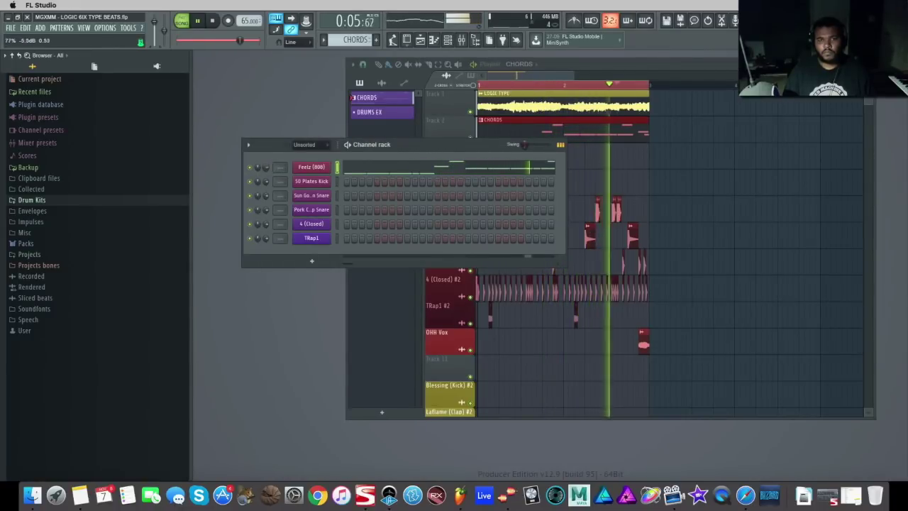
pyautogui.click(740, 172)
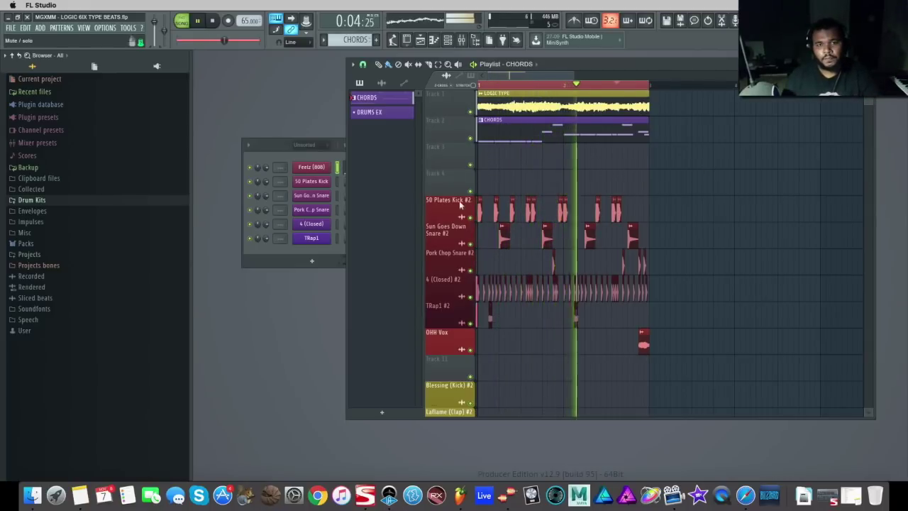
pyautogui.click(470, 297)
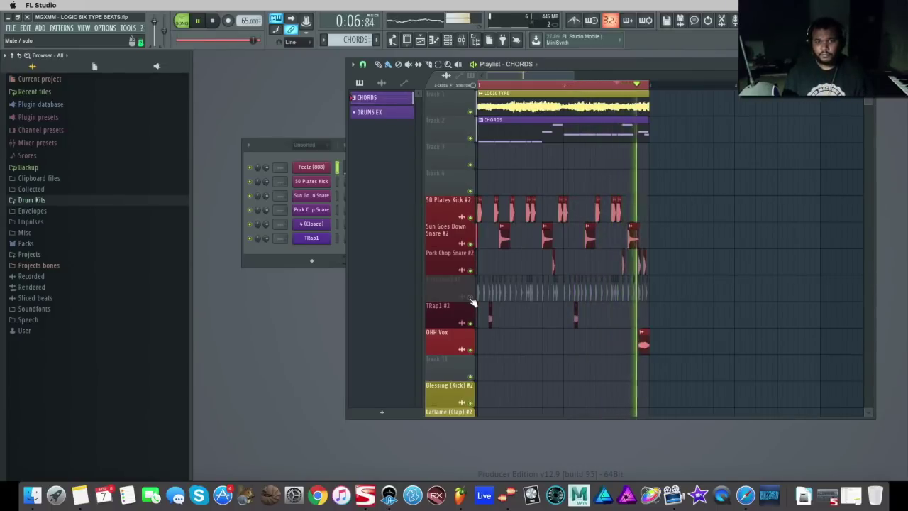
pyautogui.click(471, 297)
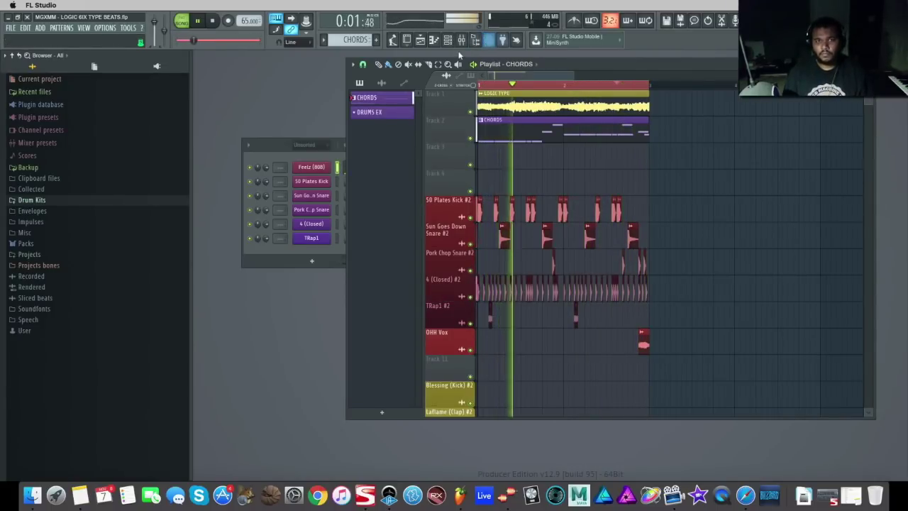
# Adjust the Peak base and volume in the Fruity peak controller on the KICK mixer track, and return to the Playlist.
pyautogui.click(462, 42)
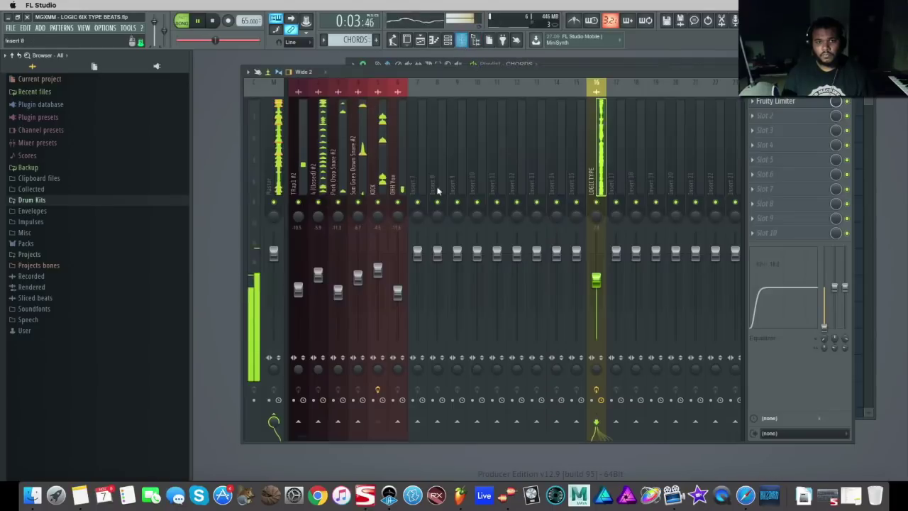
pyautogui.click(328, 170)
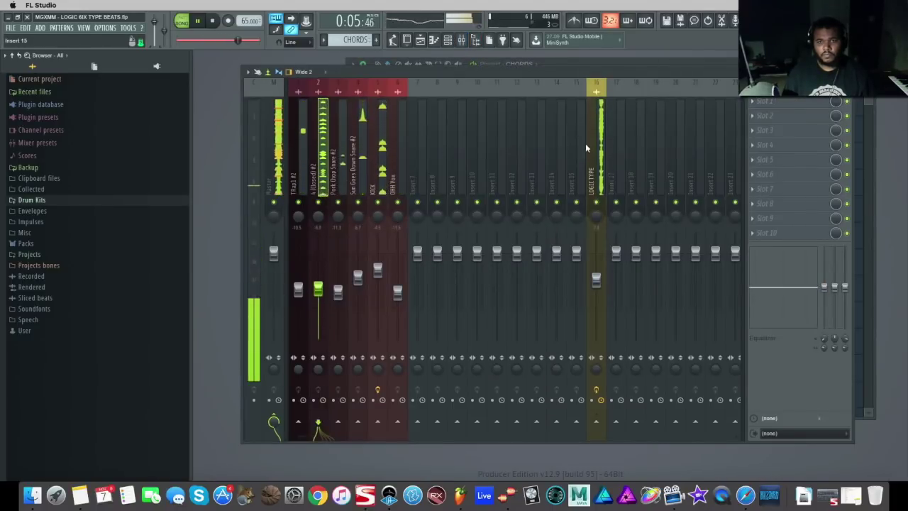
pyautogui.click(381, 169)
pyautogui.click(789, 102)
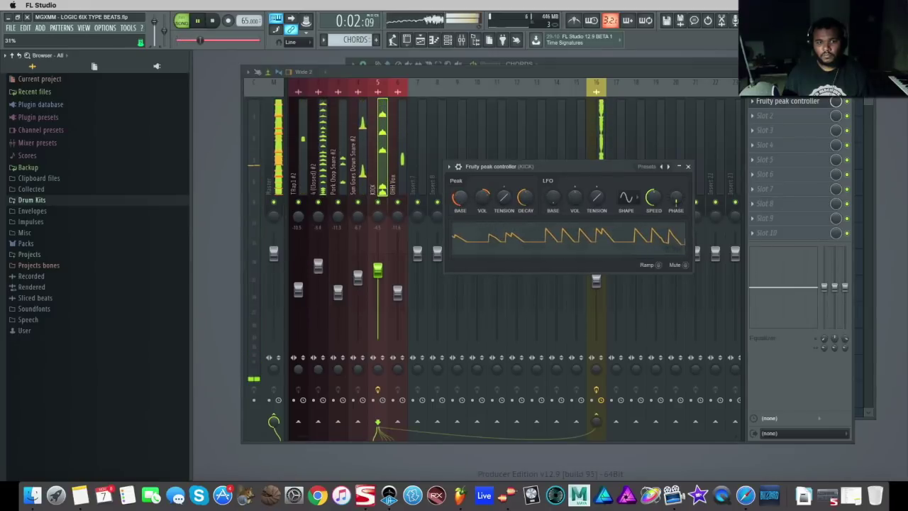
pyautogui.moveTo(460, 198)
pyautogui.mouseDown()
pyautogui.moveTo(461, 207)
pyautogui.moveTo(460, 198)
pyautogui.mouseUp()
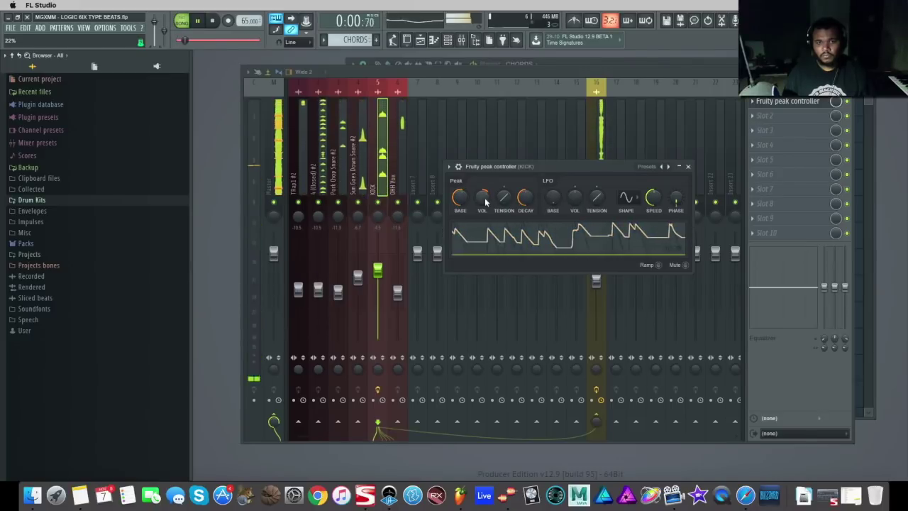
pyautogui.click(688, 166)
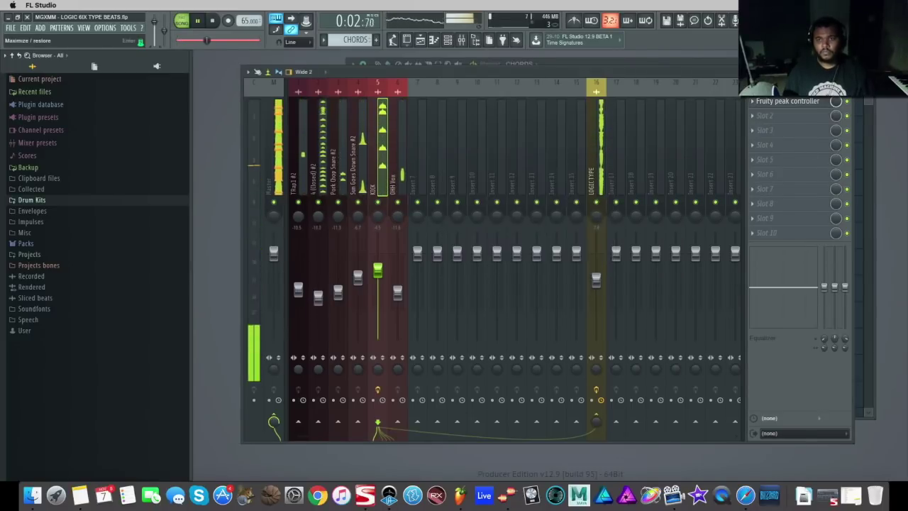
pyautogui.click(849, 72)
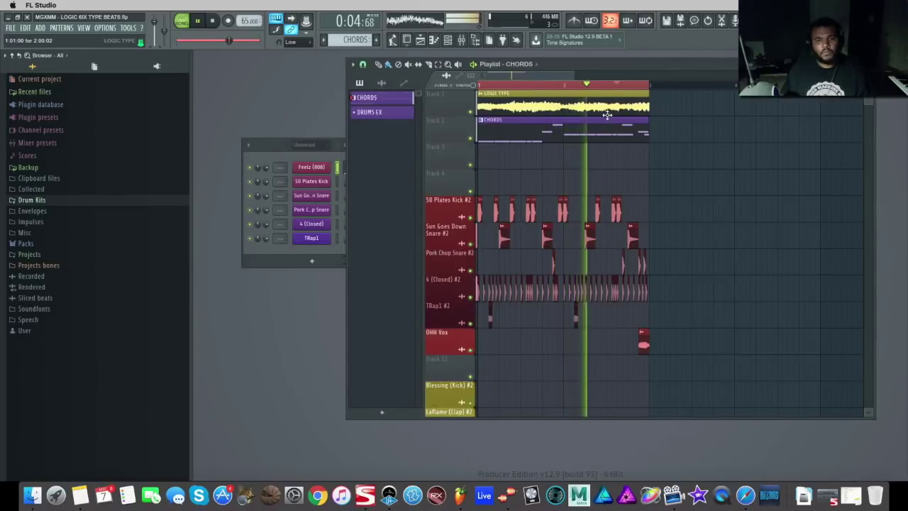